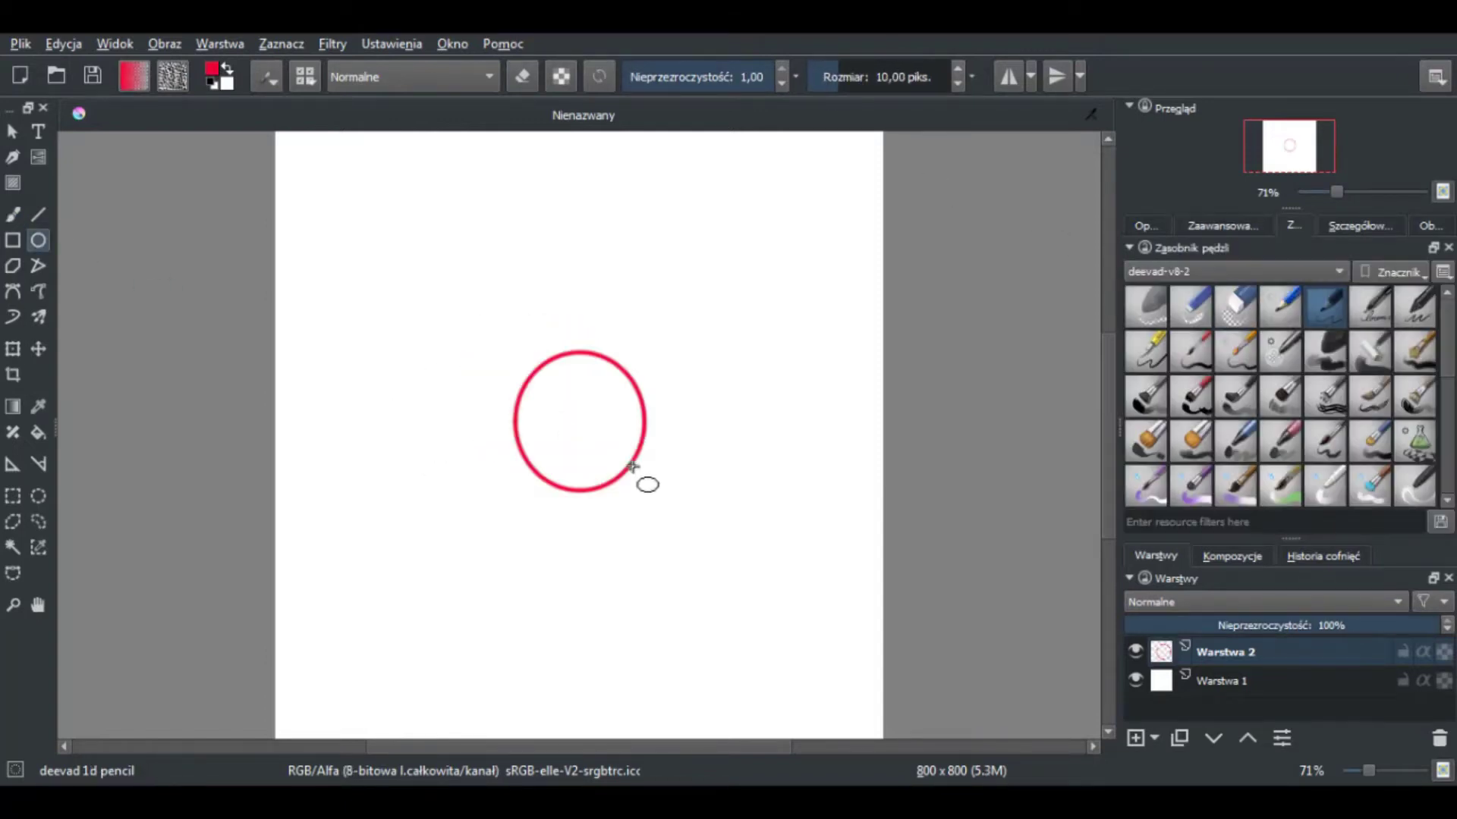
Move the red circle down-left and sketch the first strokes around it, transforming them into place
left_click_drag(604, 470, 590, 496)
key("b")
key("ctrl+z")
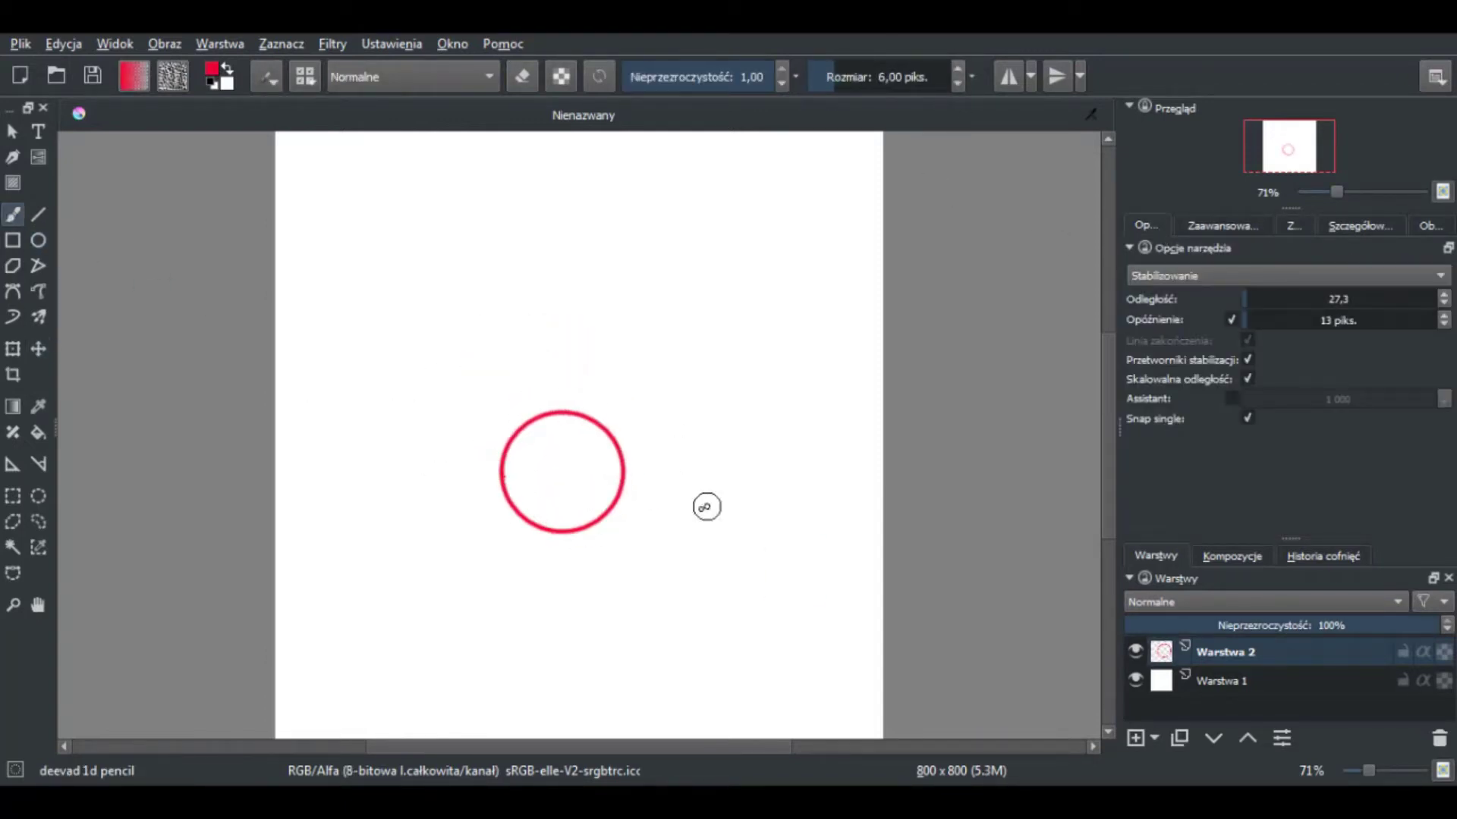
mouse_move(458, 429)
left_mouse_down()
mouse_move(667, 569)
mouse_move(694, 553)
left_mouse_up()
key("ctrl+t")
key("Return")
Sketch the upper and lower lid lines, eyebrow and lashes, then shift the sketch right and down
left_click_drag(426, 474, 546, 351)
mouse_move(697, 484)
left_mouse_down()
mouse_move(455, 416)
mouse_move(694, 455)
left_mouse_up()
mouse_move(667, 288)
left_mouse_down()
mouse_move(731, 309)
mouse_move(332, 349)
left_mouse_up()
mouse_move(379, 318)
left_mouse_down()
mouse_move(546, 265)
mouse_move(762, 334)
left_mouse_up()
left_click_drag(592, 455, 471, 499)
left_click_drag(348, 410, 421, 465)
mouse_move(557, 485)
left_mouse_down()
mouse_move(607, 500)
mouse_move(583, 531)
left_mouse_up()
key("ctrl+t")
key("Return")
Add Warstwa 3 filled with grey beneath the sketch
left_click(1222, 226)
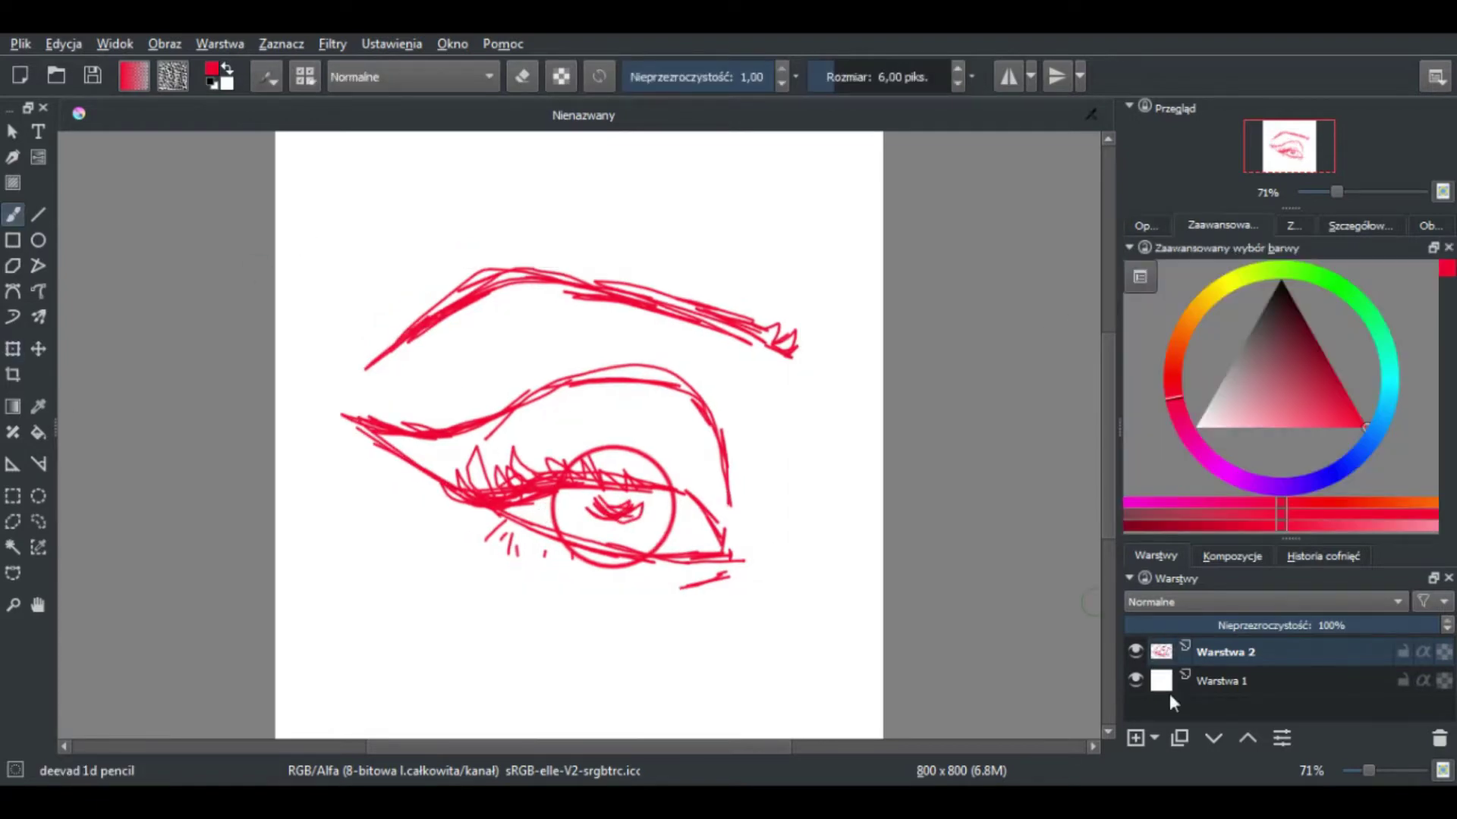
left_click(1135, 737)
key("shift+BackSpace")
left_click(1145, 395)
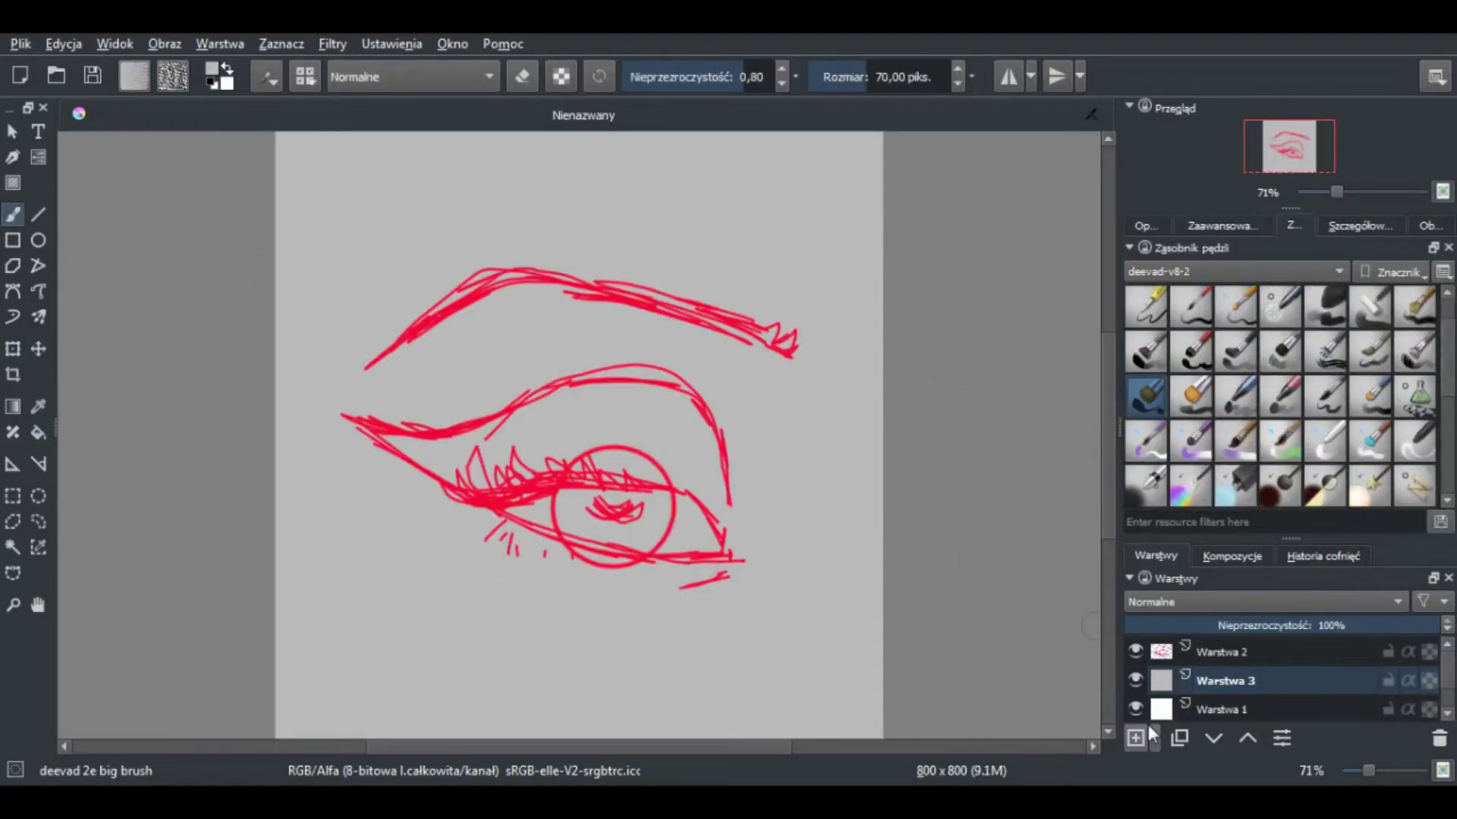
Block in grey over the eyelid, around the eye and across the eyebrow with the rounded sketch brush
left_click(1281, 396)
left_click_drag(702, 451, 724, 523)
mouse_move(766, 388)
left_mouse_down()
mouse_move(650, 440)
mouse_move(553, 423)
mouse_move(455, 456)
mouse_move(386, 435)
left_mouse_up()
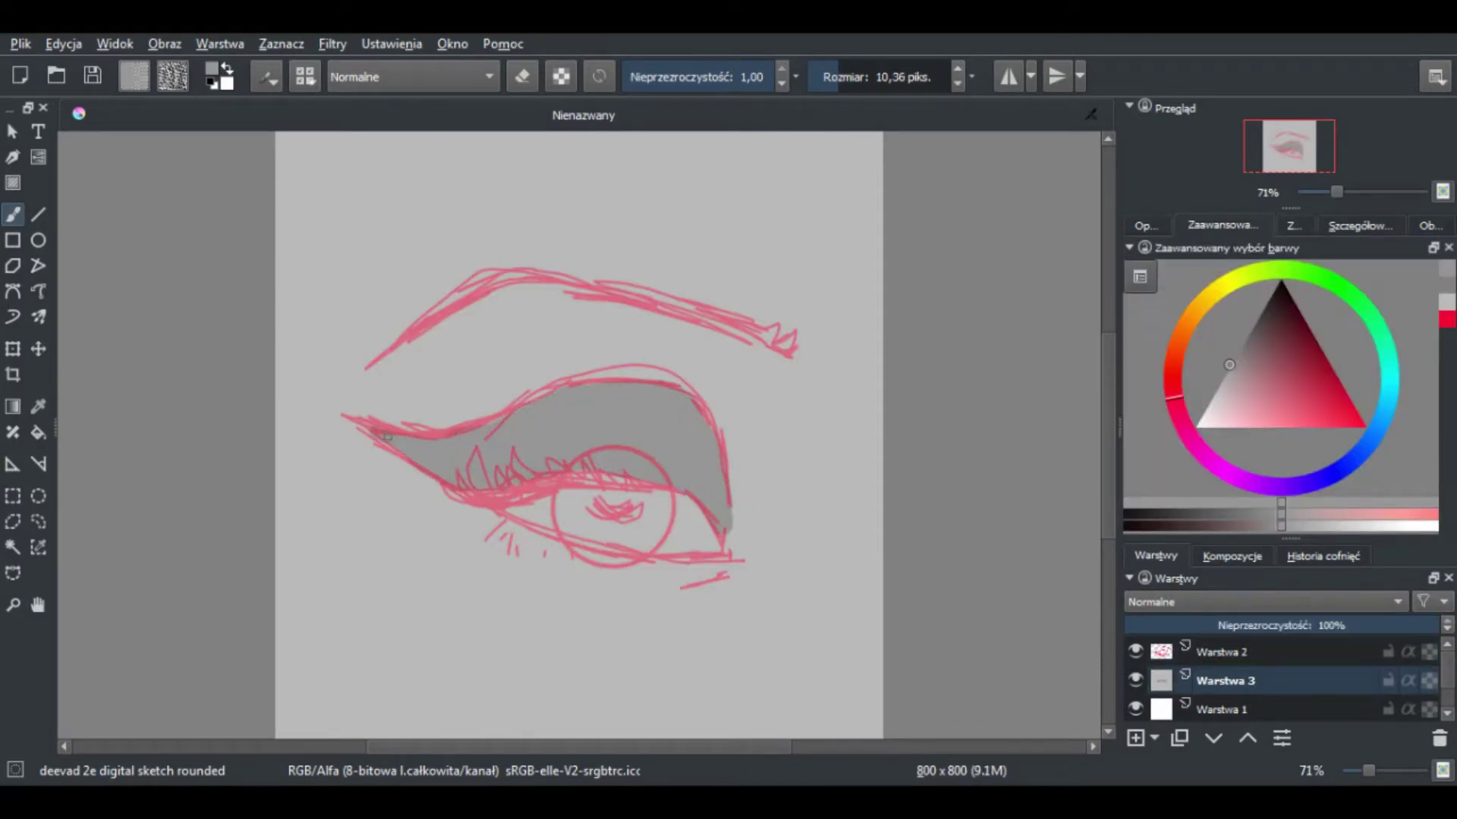
left_click_drag(728, 499, 379, 415)
left_click_drag(531, 395, 739, 493)
left_click_drag(493, 524, 744, 546)
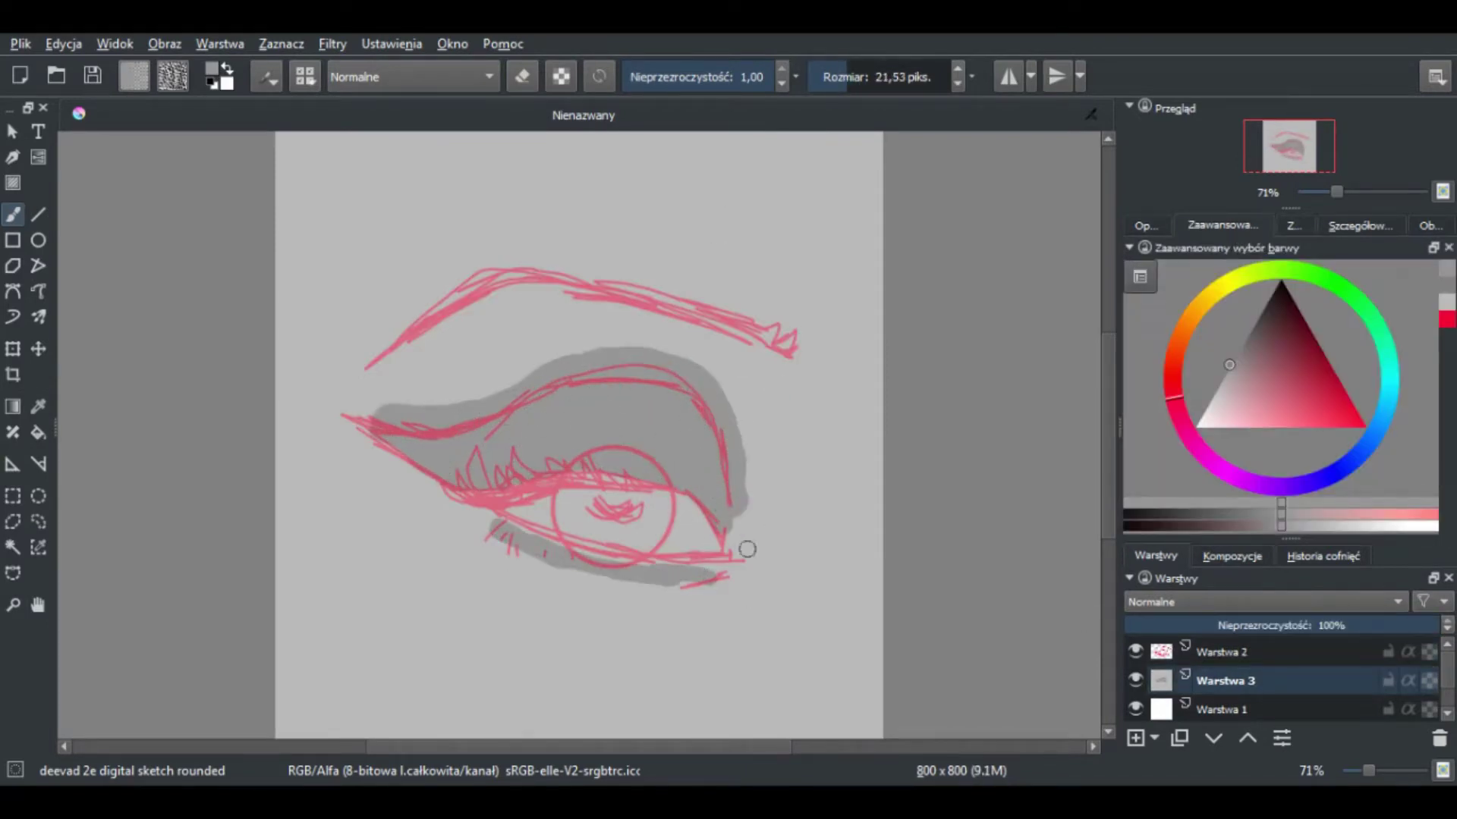
left_click_drag(747, 463, 762, 569)
mouse_move(379, 356)
left_mouse_down()
mouse_move(493, 277)
mouse_move(797, 341)
left_mouse_up()
left_click_drag(509, 261, 796, 334)
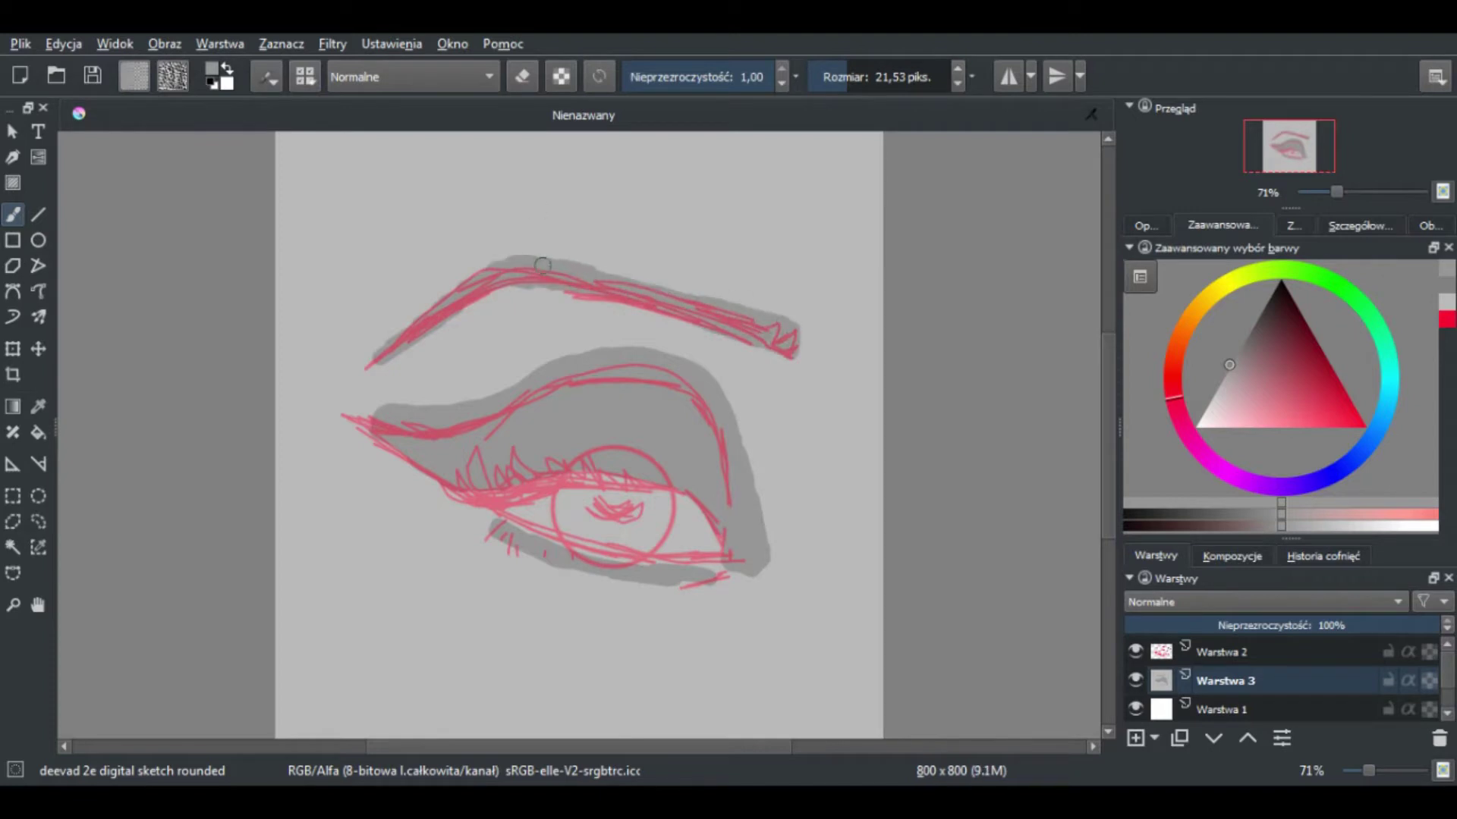
left_click_drag(591, 273, 793, 326)
Paint darker grey above the lid, in the iris and as a band along the crease
left_click(683, 417, "ctrl")
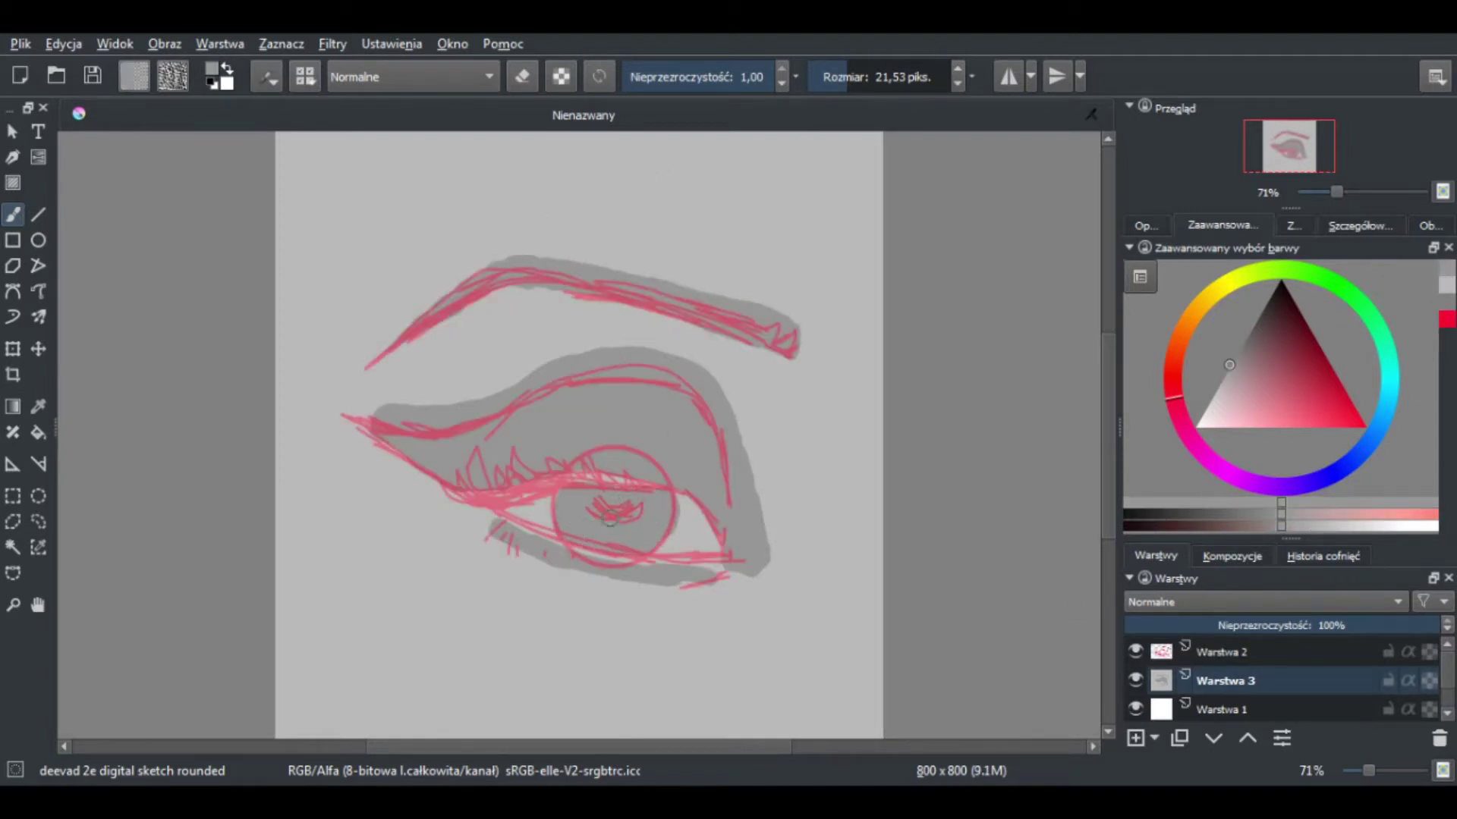
left_click_drag(569, 360, 498, 390)
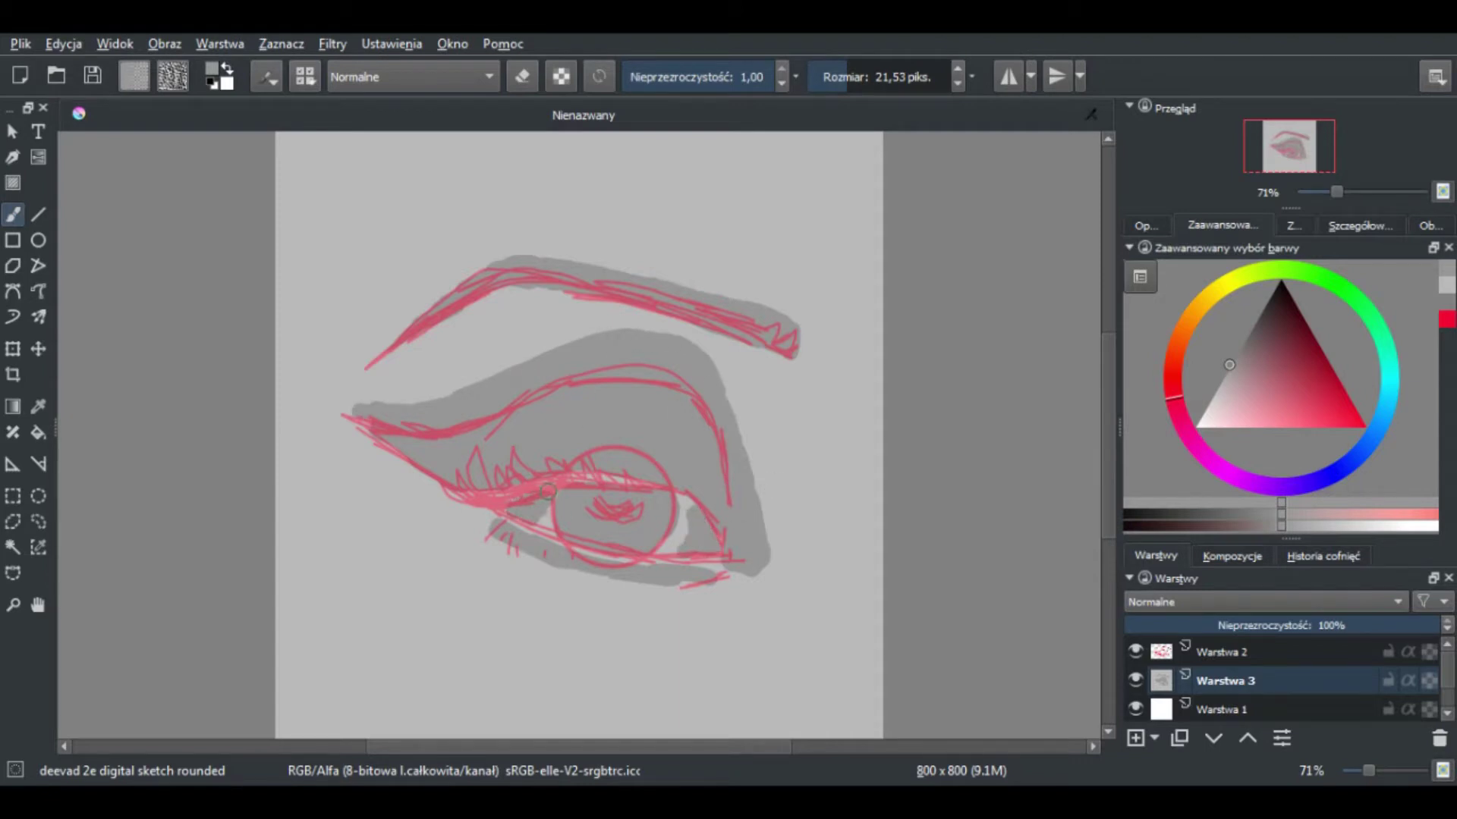
key("k")
mouse_move(585, 531)
left_mouse_down()
mouse_move(653, 501)
mouse_move(660, 546)
left_mouse_up()
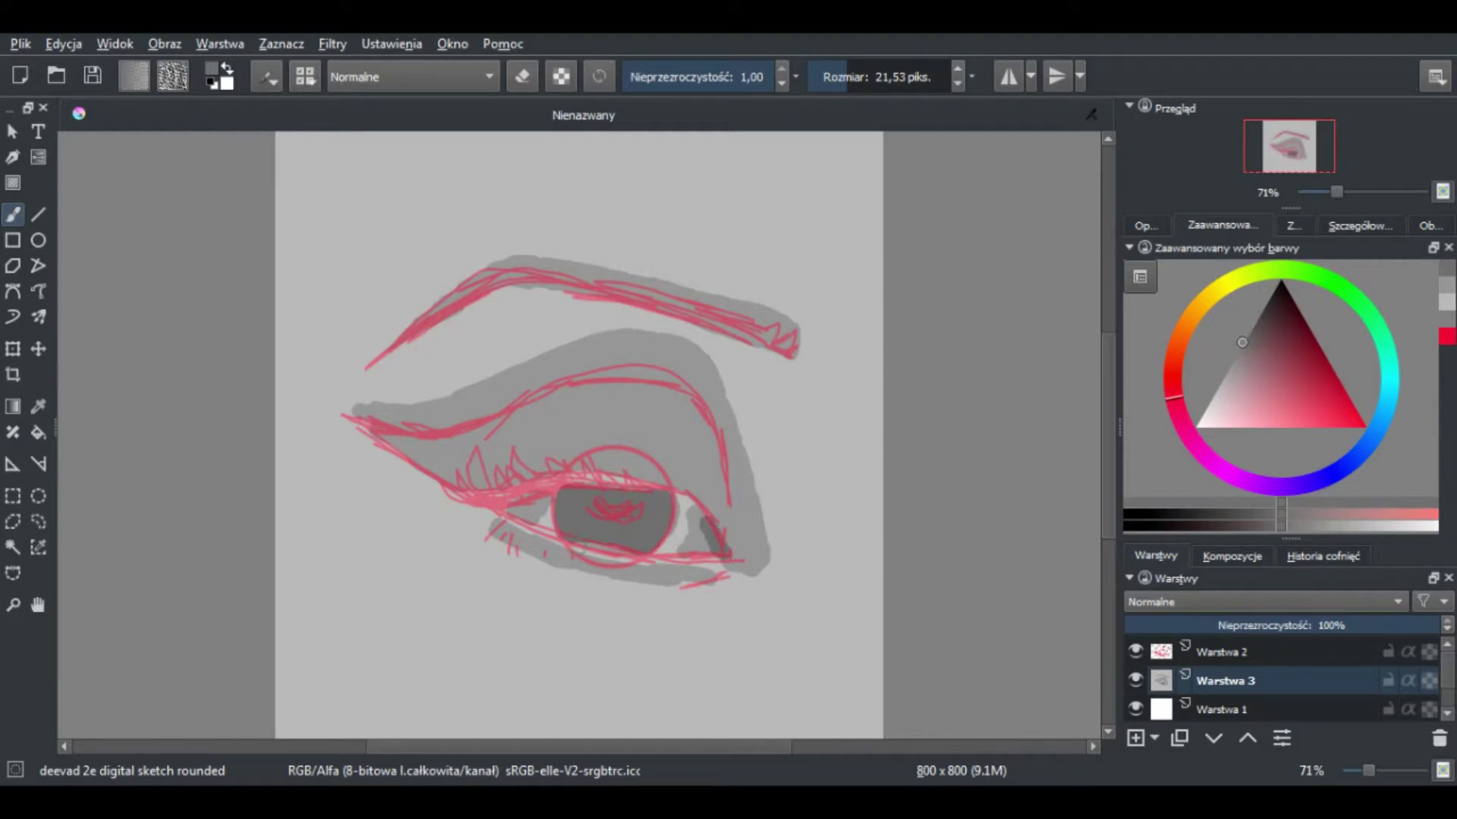
mouse_move(457, 467)
left_mouse_down()
mouse_move(553, 478)
mouse_move(728, 539)
mouse_move(471, 425)
mouse_move(713, 485)
left_mouse_up()
Hide the red sketch layer Warstwa 2 briefly to check the shading, then show it again
left_click(1135, 651)
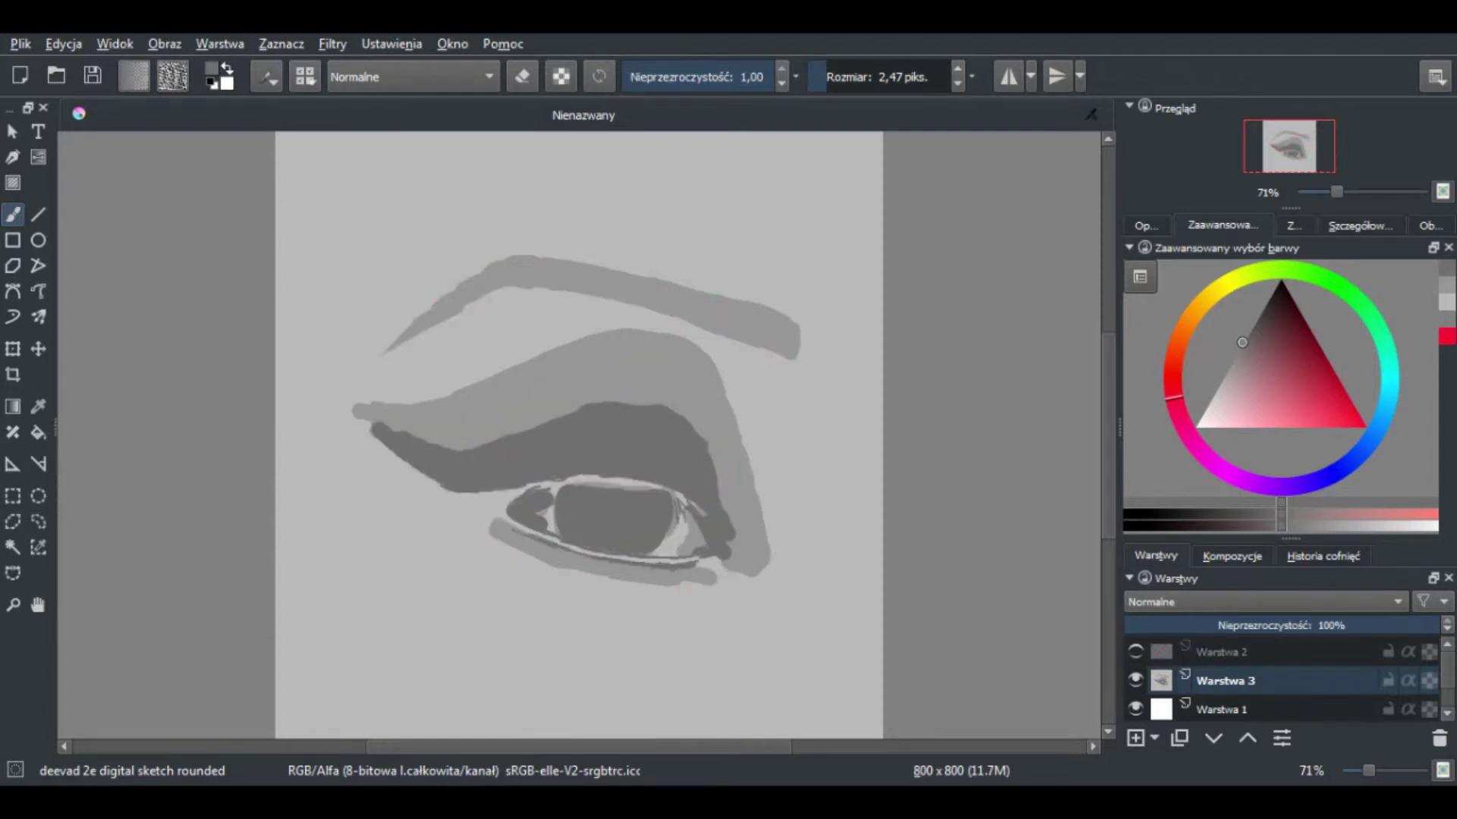
left_click(1134, 652)
left_click(1294, 225)
Blur the dark crease and under-lid shading with Blender_Blur, then hide the sketch layer
left_click(1400, 324)
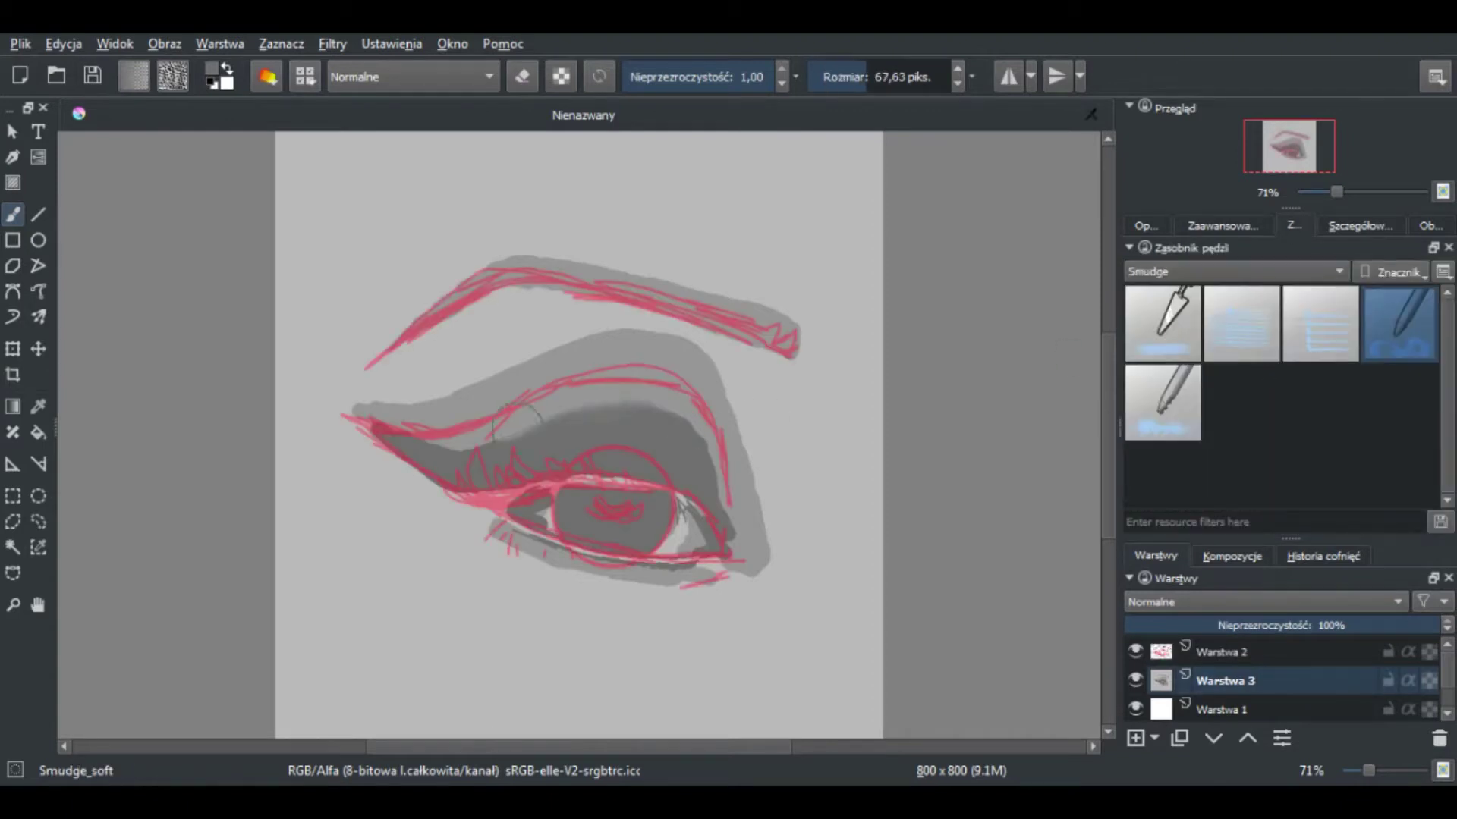
left_click(1163, 403)
left_click_drag(653, 421, 728, 523)
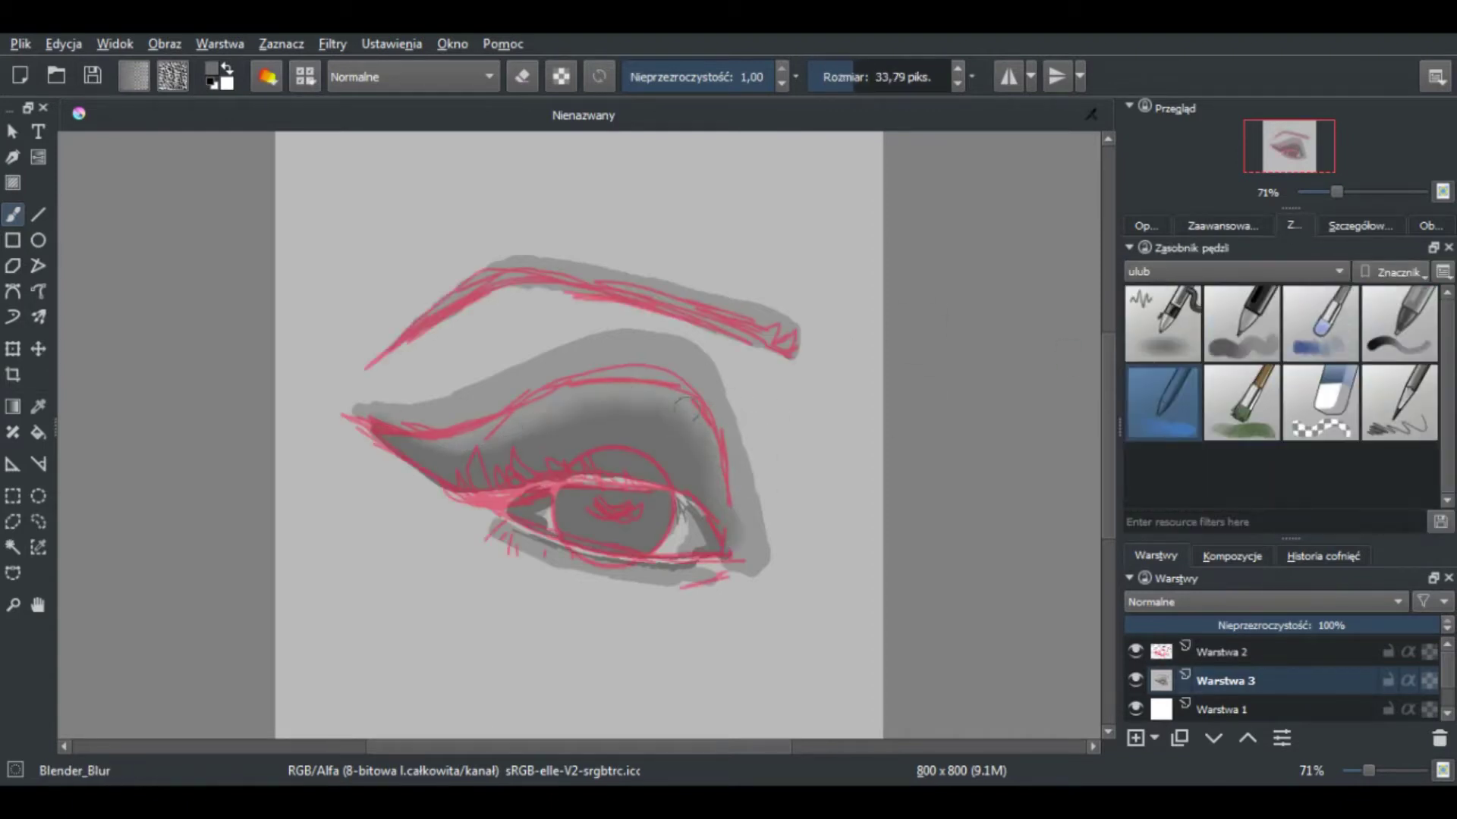
left_click_drag(637, 577, 493, 531)
left_click(1135, 652)
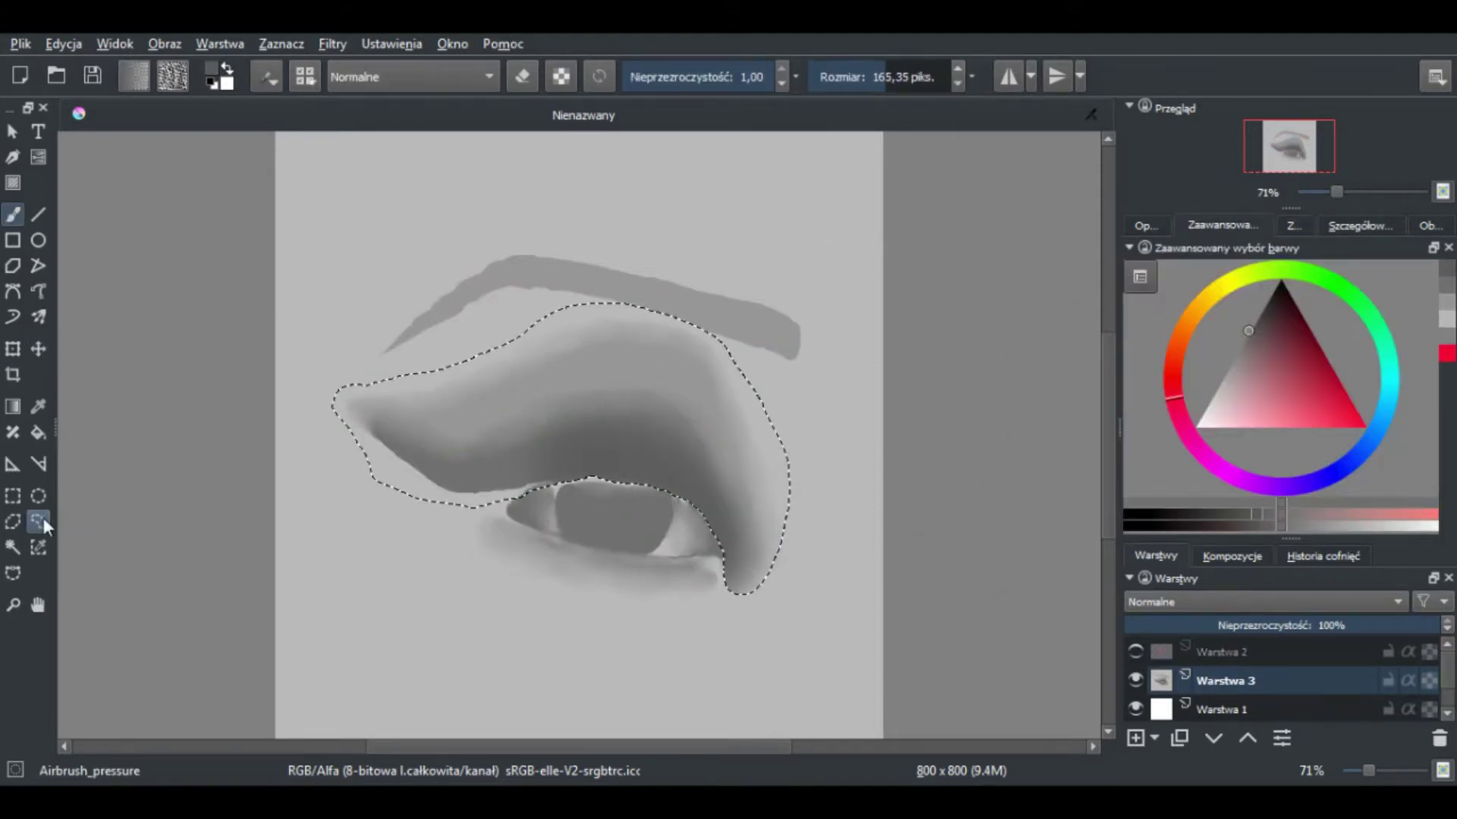
Refine the eyelid outline selection and airbrush dark grey inside it
left_click(38, 522)
mouse_move(322, 389)
left_mouse_down()
mouse_move(489, 514)
mouse_move(455, 504)
left_mouse_up()
left_click(1235, 317)
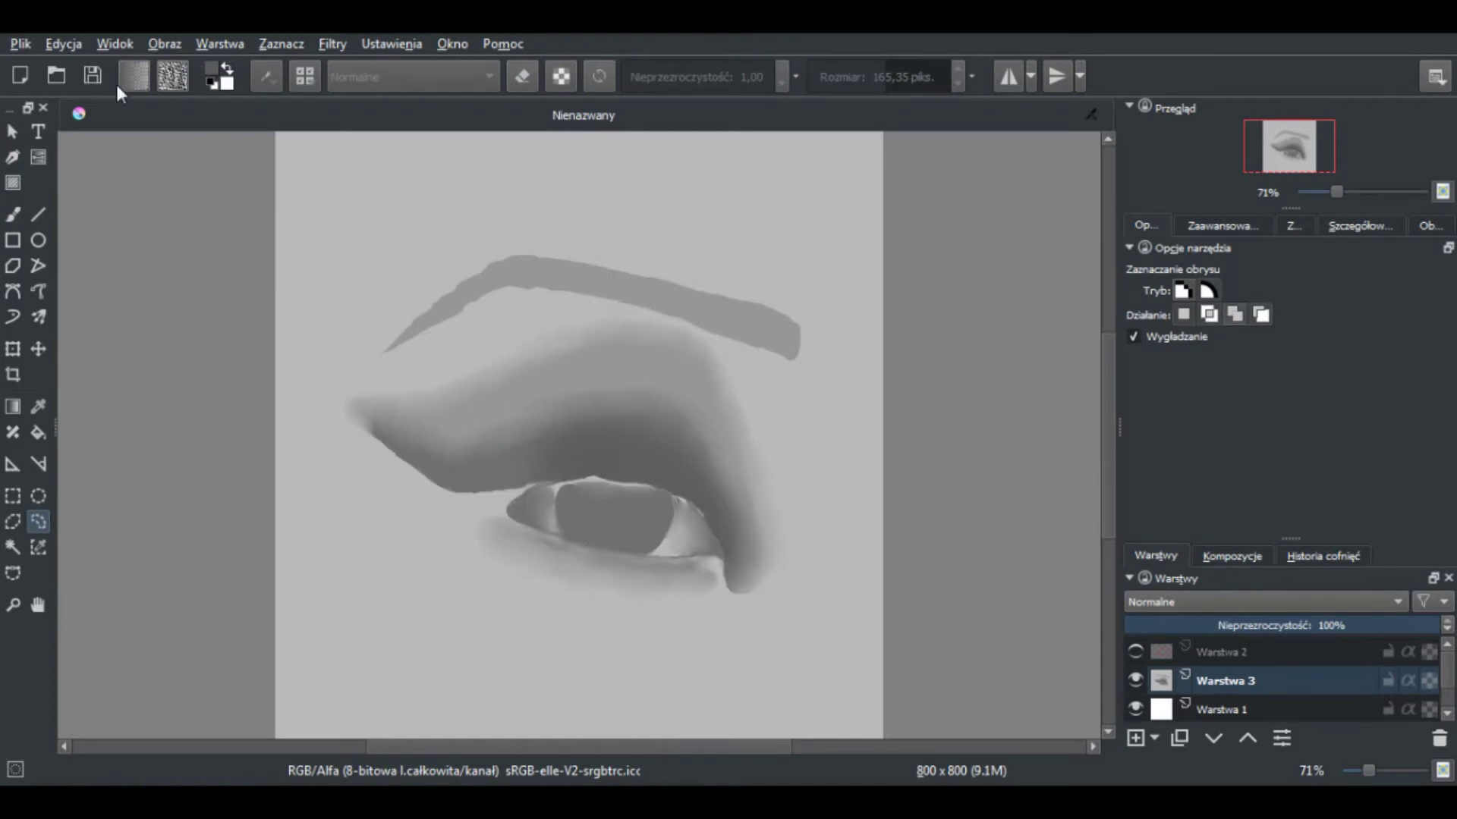
key("b")
left_click_drag(346, 419, 488, 423)
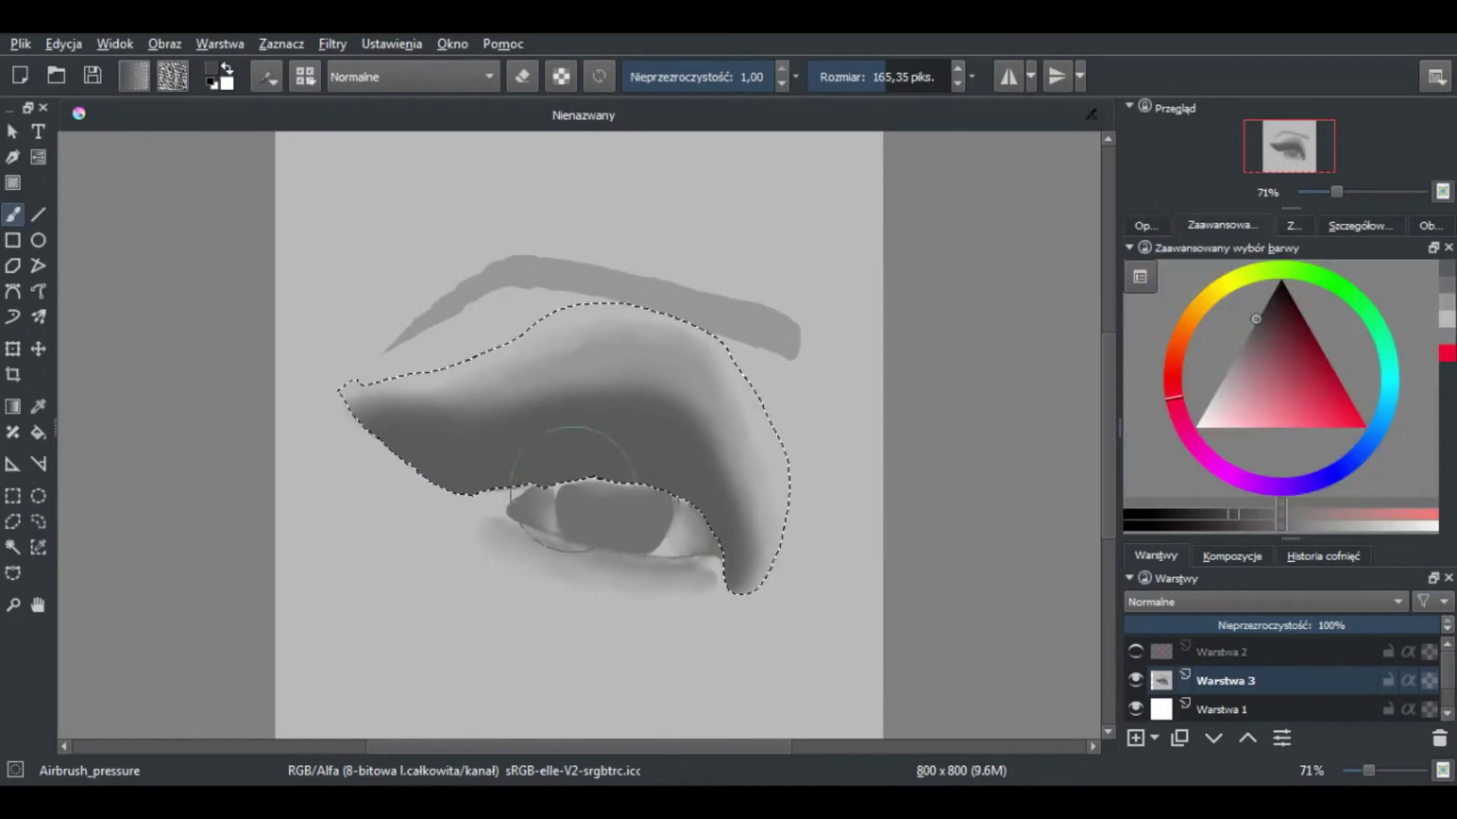
mouse_move(438, 504)
left_mouse_down()
mouse_move(520, 424)
mouse_move(325, 423)
mouse_move(601, 417)
mouse_move(690, 559)
mouse_move(579, 377)
mouse_move(676, 413)
mouse_move(493, 380)
mouse_move(672, 288)
left_mouse_up()
Deselect and soften the lid shadow's outer edges with the blur brush
key("ctrl+shift+a")
key("slash")
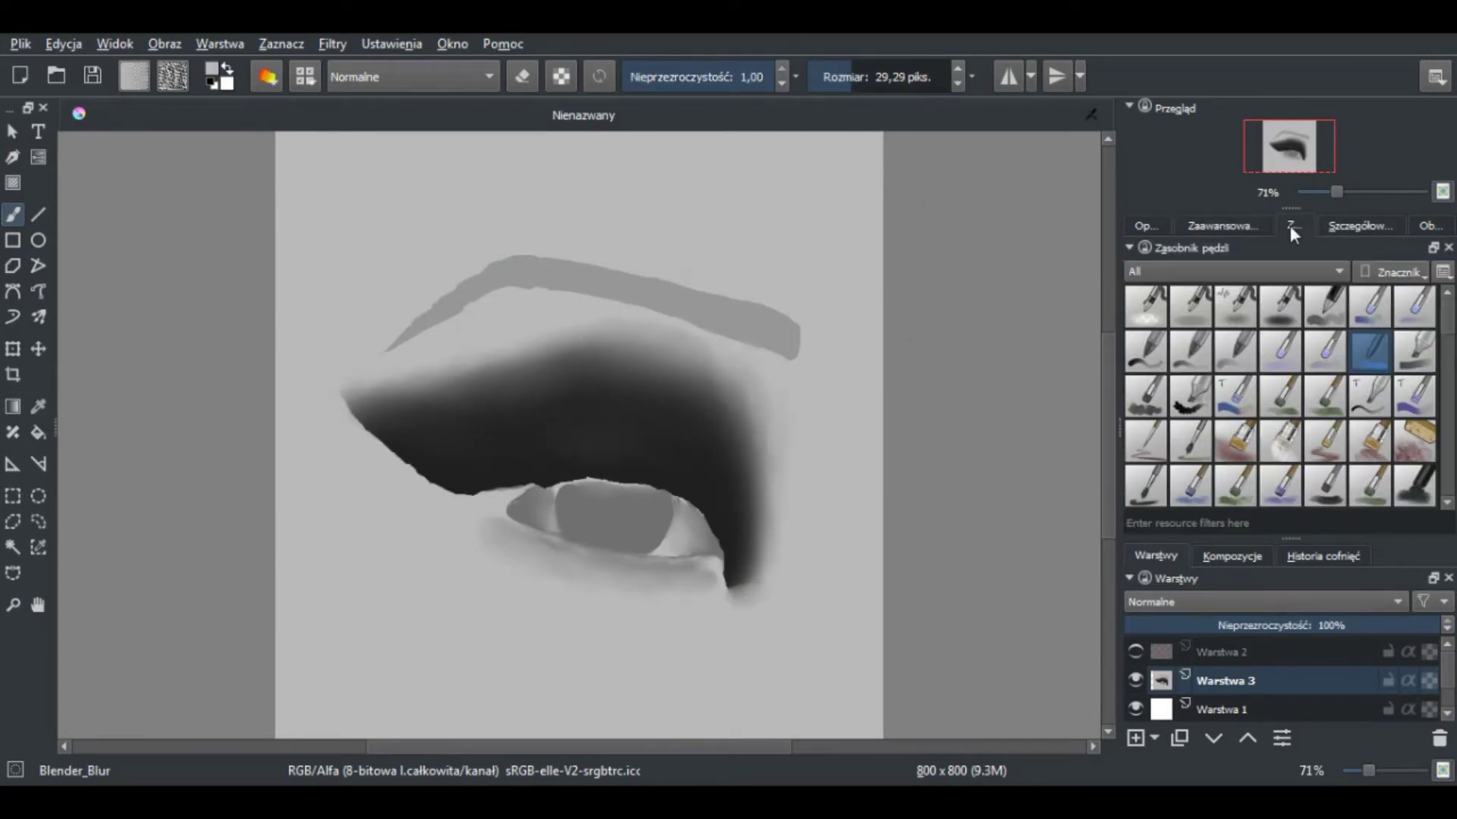
key("v")
key("slash")
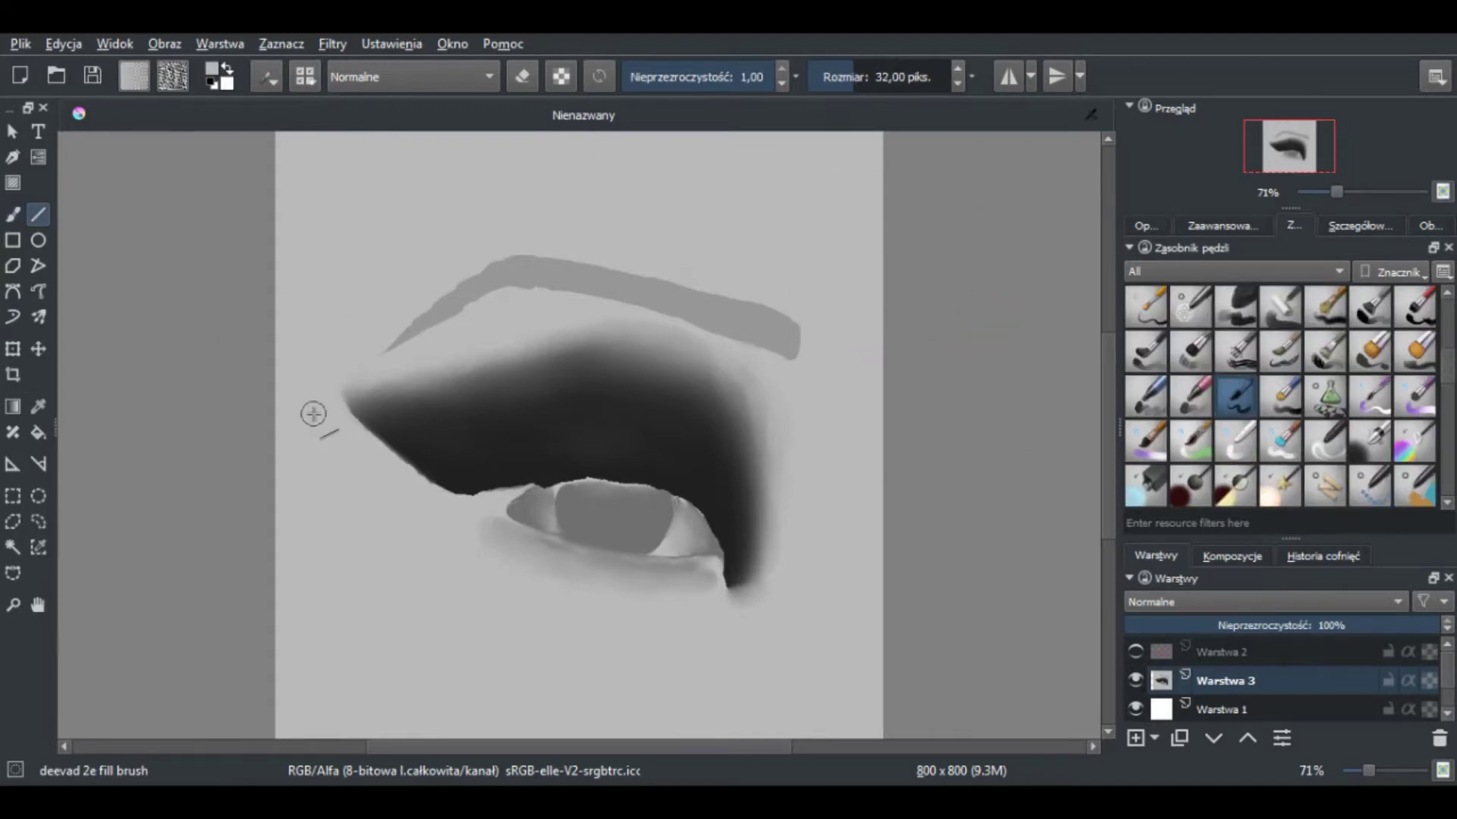
left_click(1201, 226)
left_click(1294, 226)
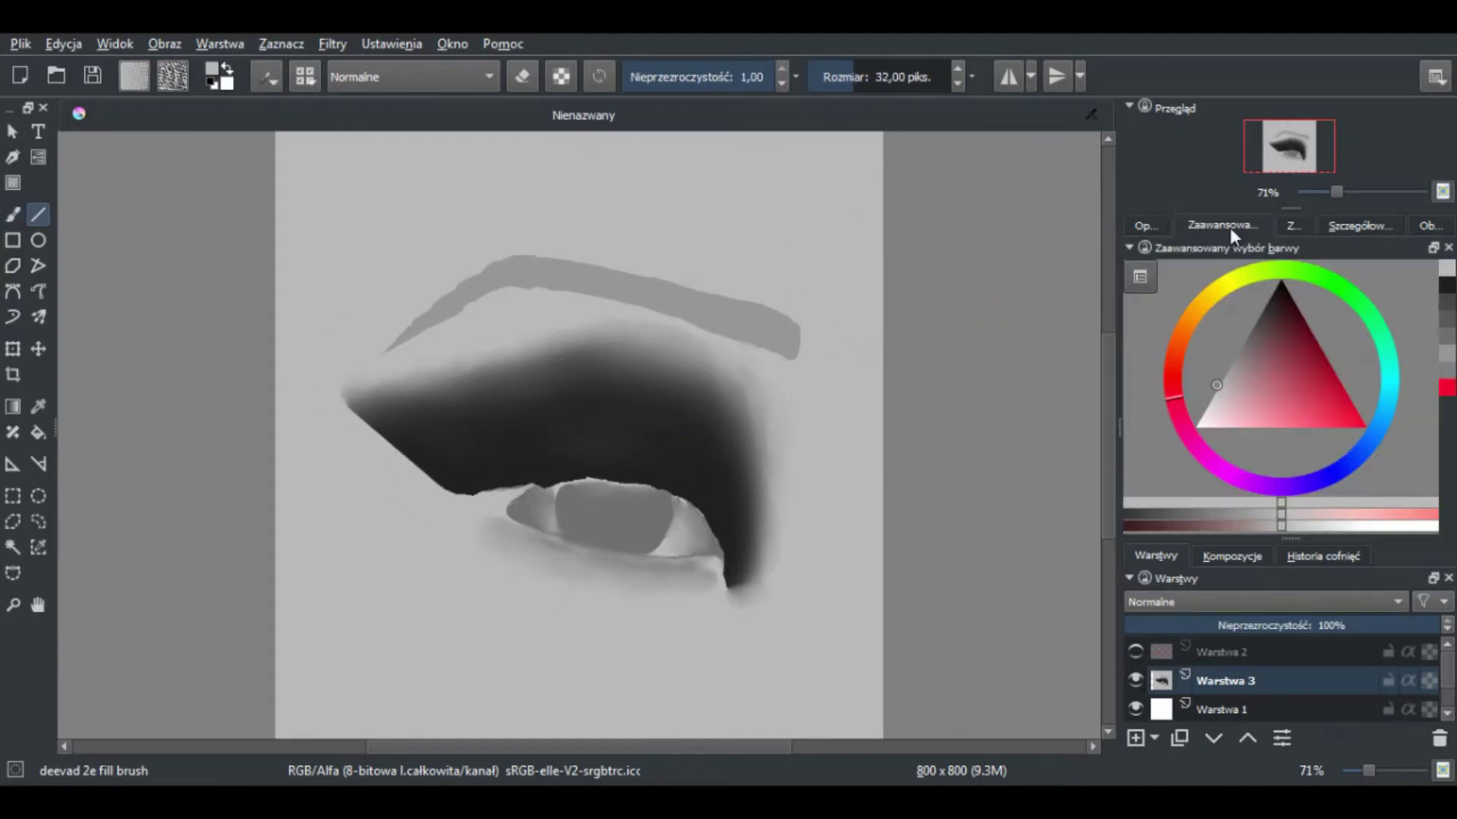
scroll(577, 512, "up", 3)
Select the iris with an ellipse, trimming its top with a subtracted polygon selection
key("j")
left_click_drag(535, 391, 850, 686)
left_click_drag(805, 627, 846, 651)
left_click(13, 522)
left_click(531, 430, "alt")
left_click(694, 428)
left_click(844, 457)
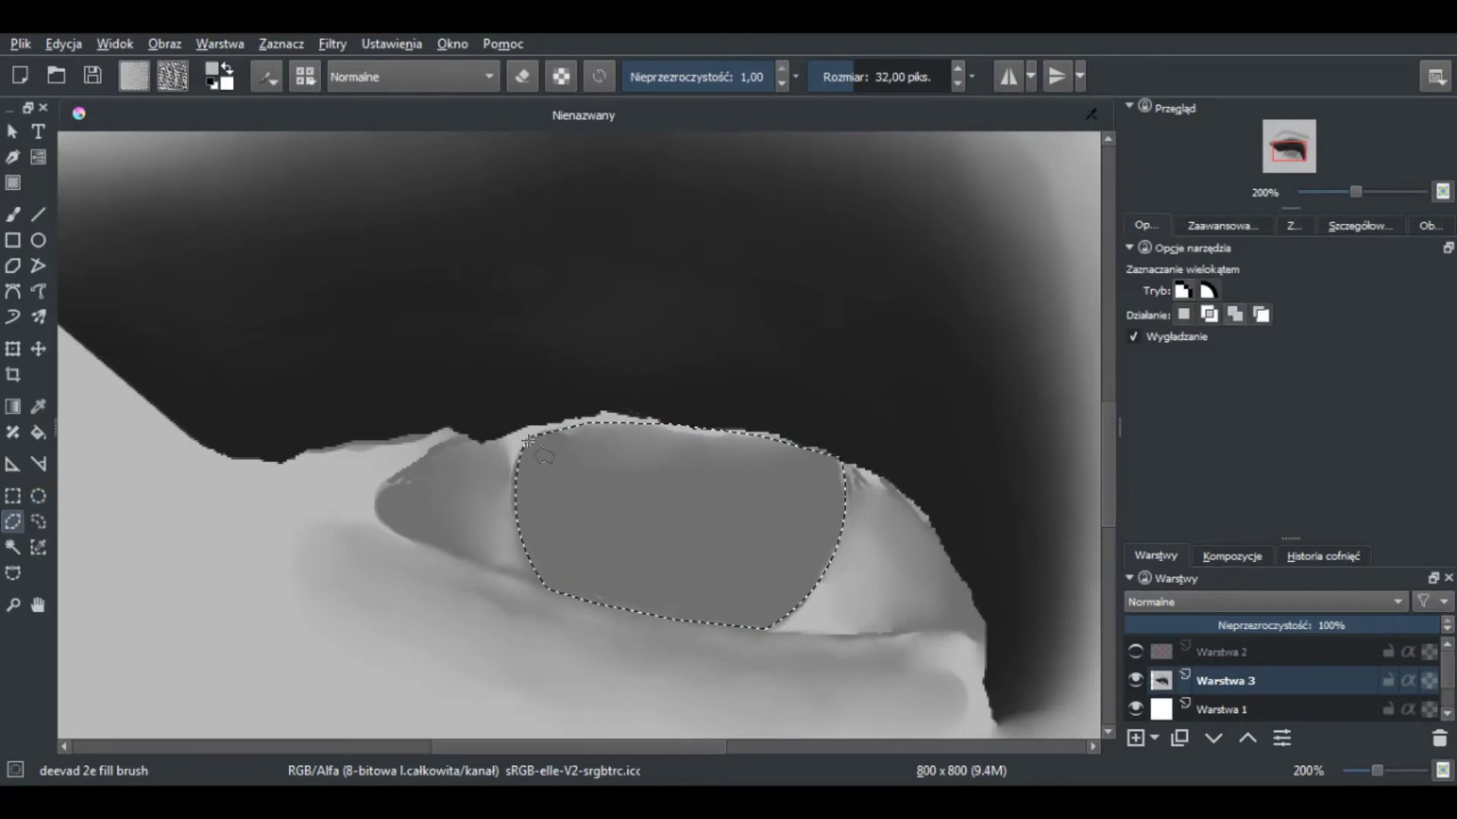
Paint the selected iris dark with a lighter band across its lower part
key("b")
left_click(1222, 226)
mouse_move(561, 471)
left_mouse_down()
mouse_move(819, 576)
mouse_move(774, 560)
left_mouse_up()
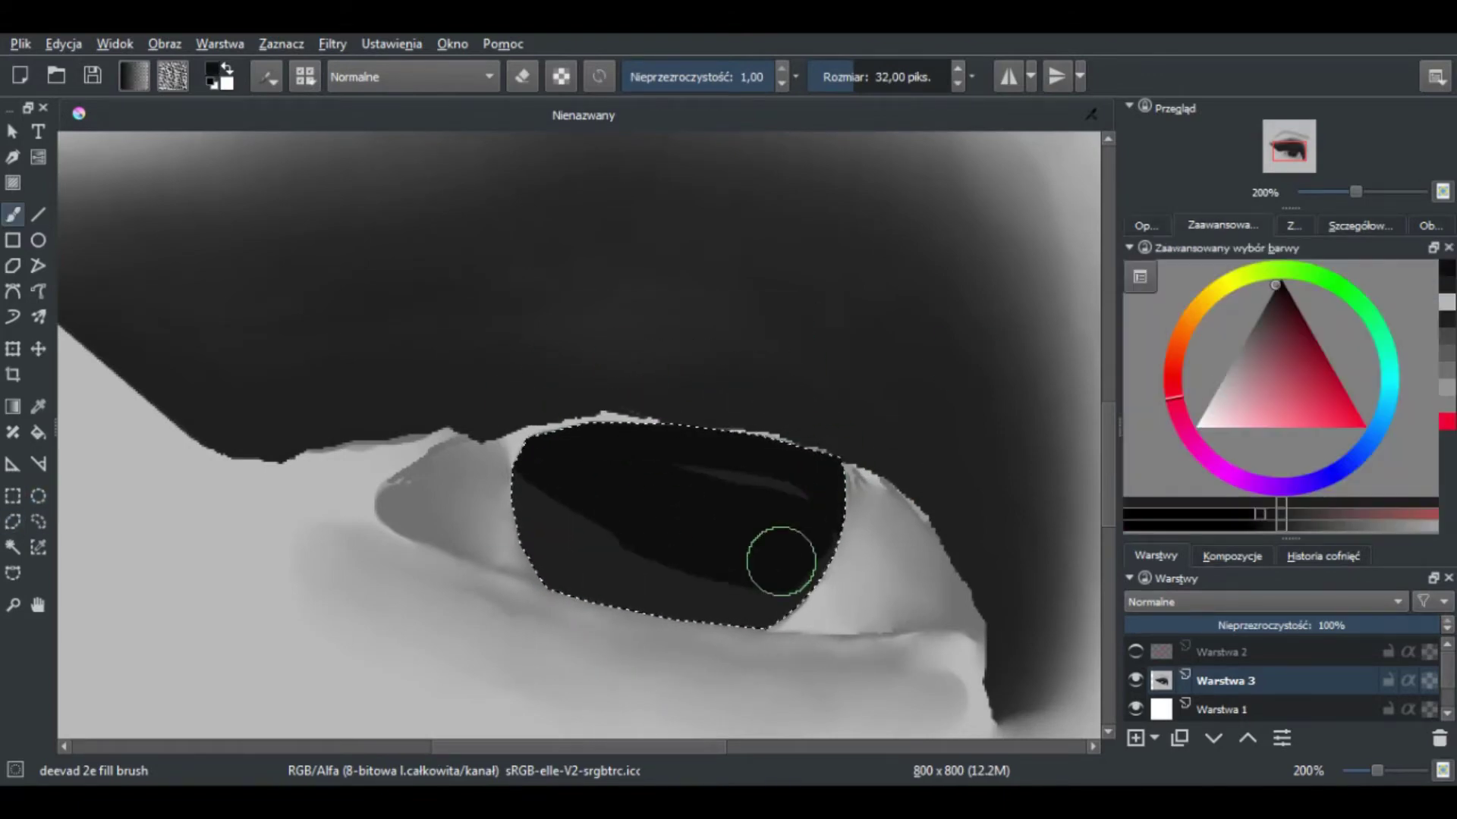
left_click_drag(1288, 358, 1266, 316)
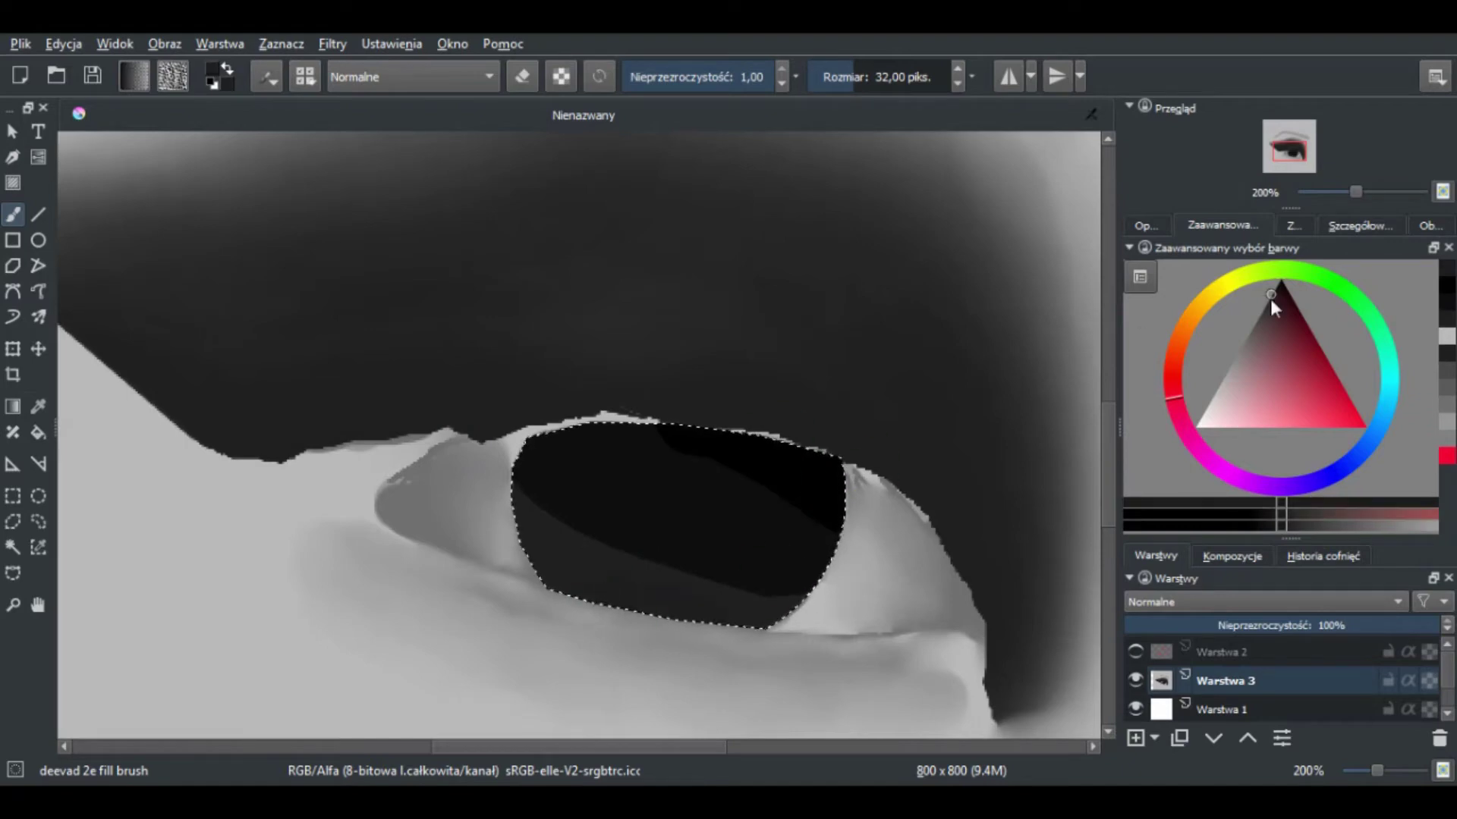
mouse_move(547, 531)
left_mouse_down()
mouse_move(666, 575)
mouse_move(766, 577)
left_mouse_up()
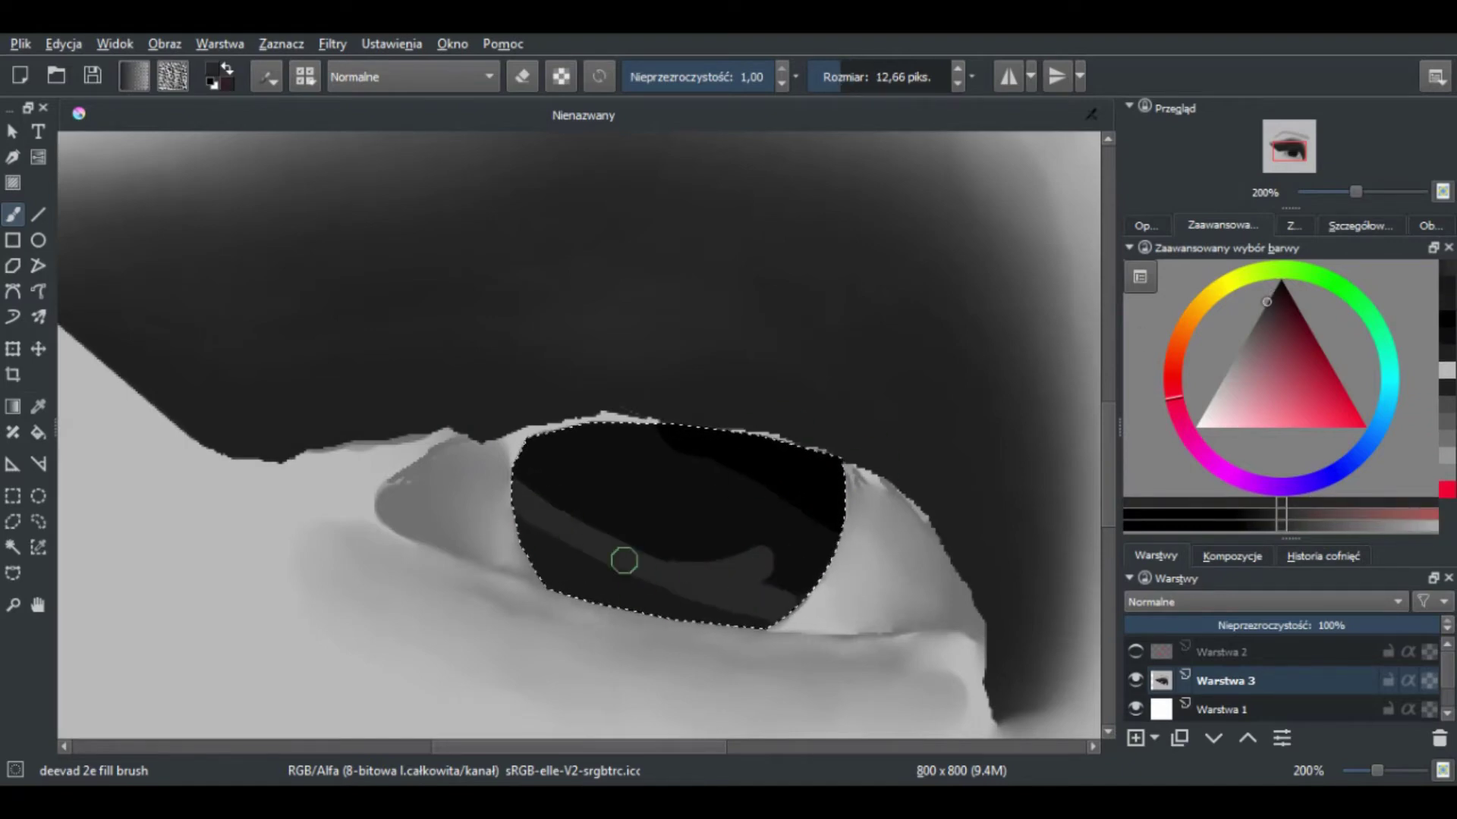
left_click_drag(546, 561, 705, 592)
Airbrush soft highlights into the iris with Airbrush_pressure, blend them with Blender_Blur, and zoom to 141%
left_click(1293, 225)
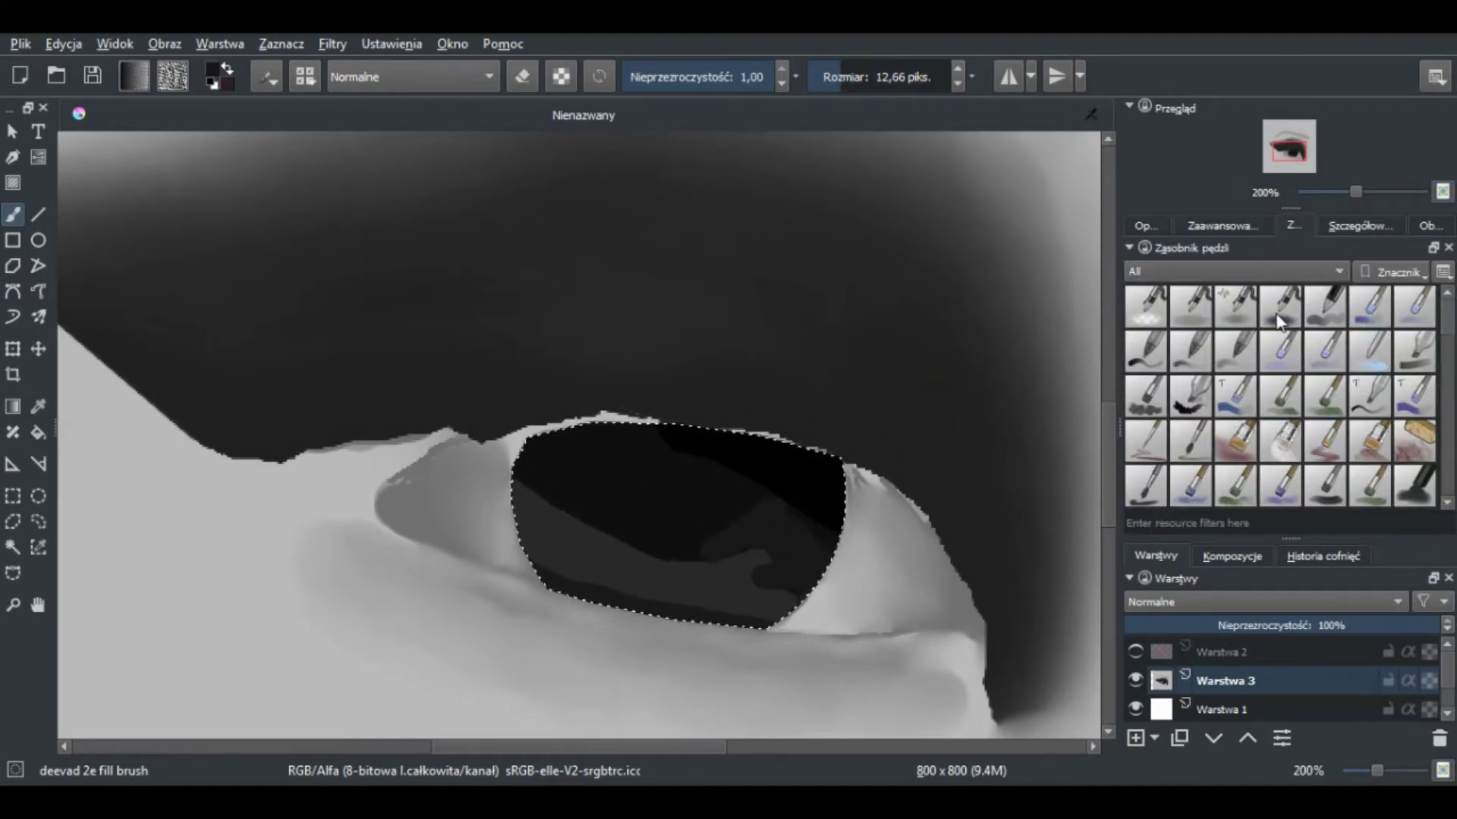
left_click(1235, 305)
left_click(1282, 307)
key("i")
key("i")
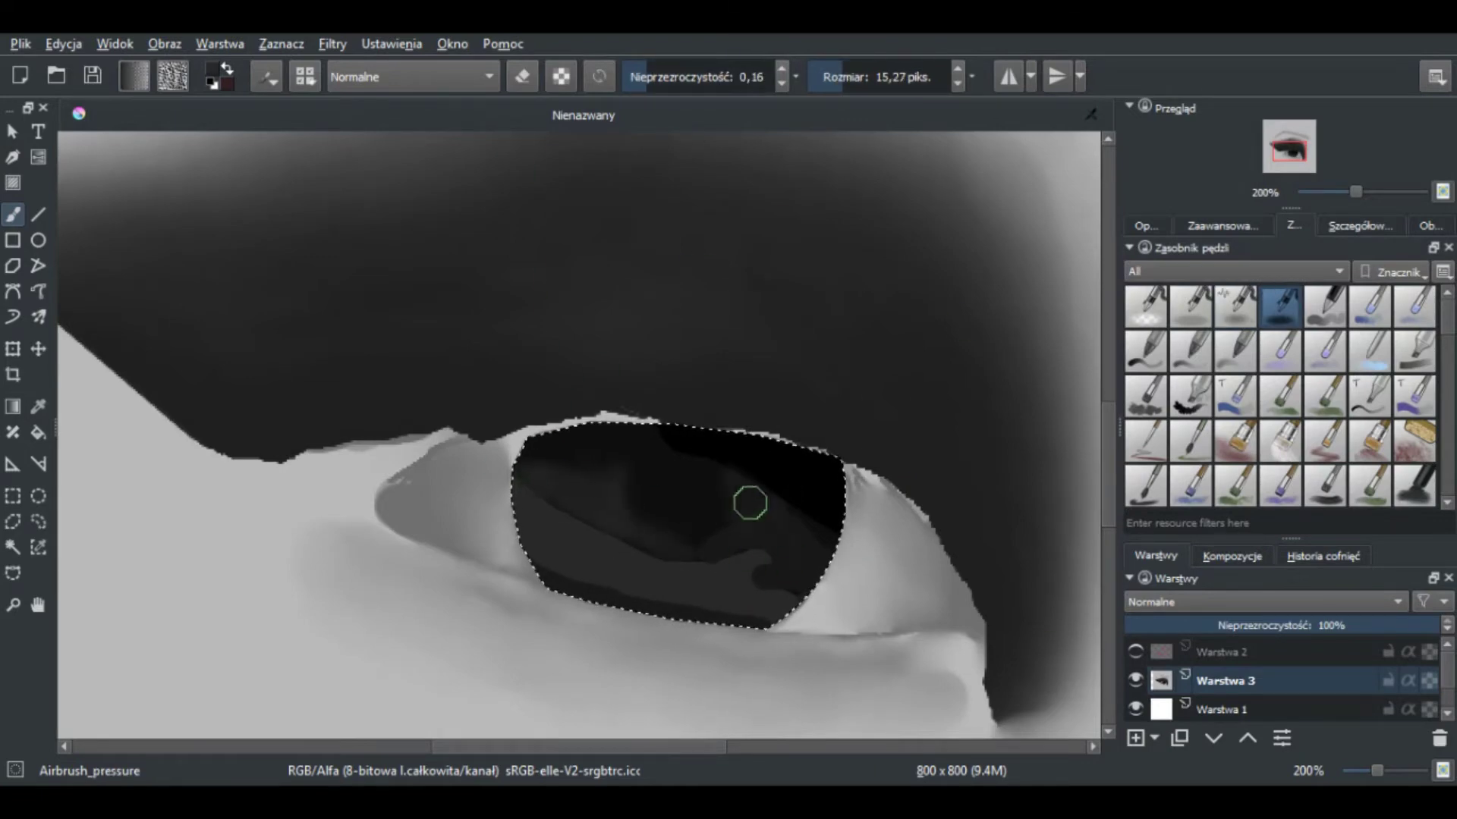
left_click(1369, 350)
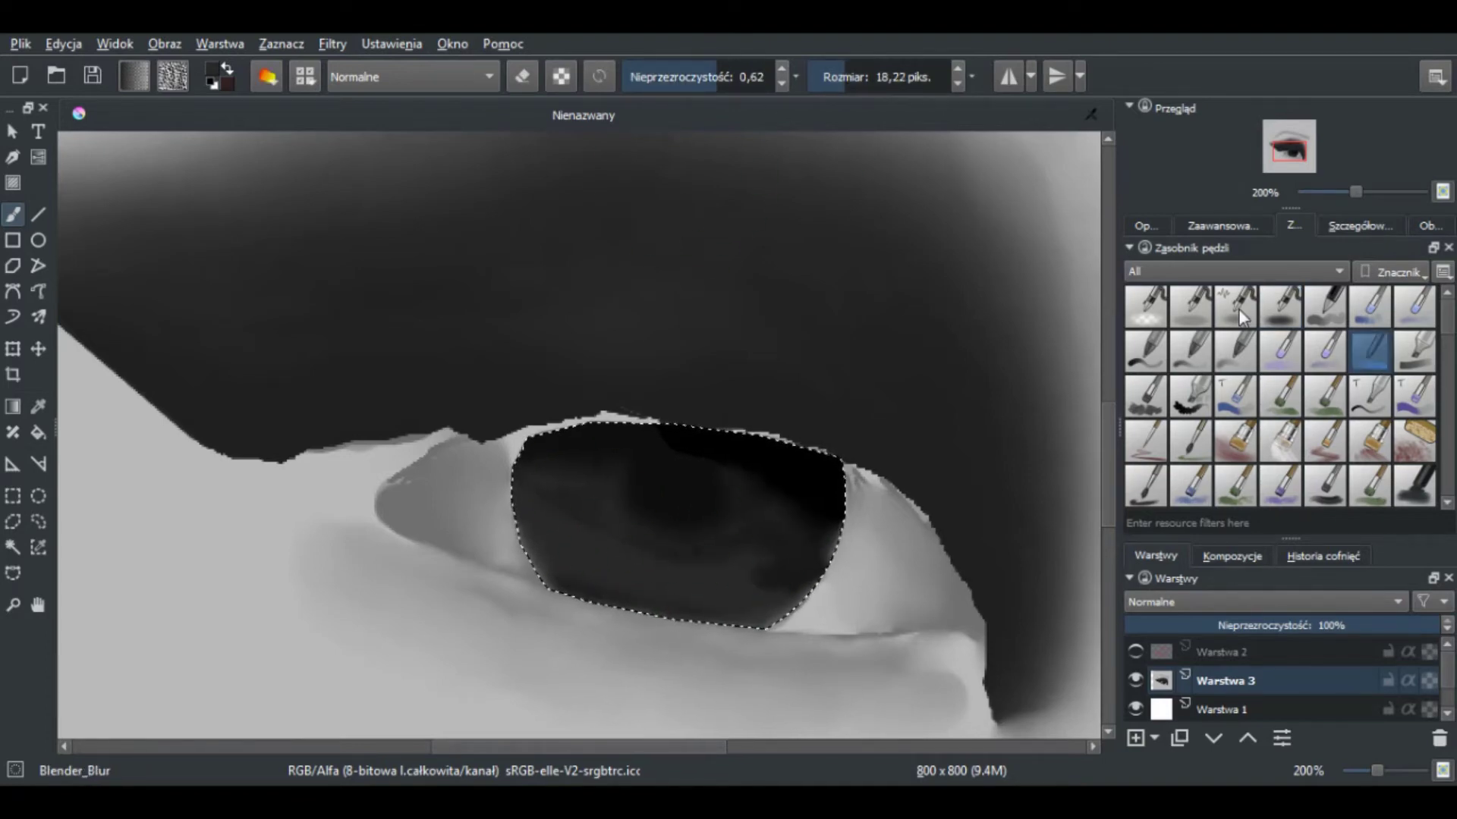
key("slash")
left_click_drag(552, 509, 643, 558)
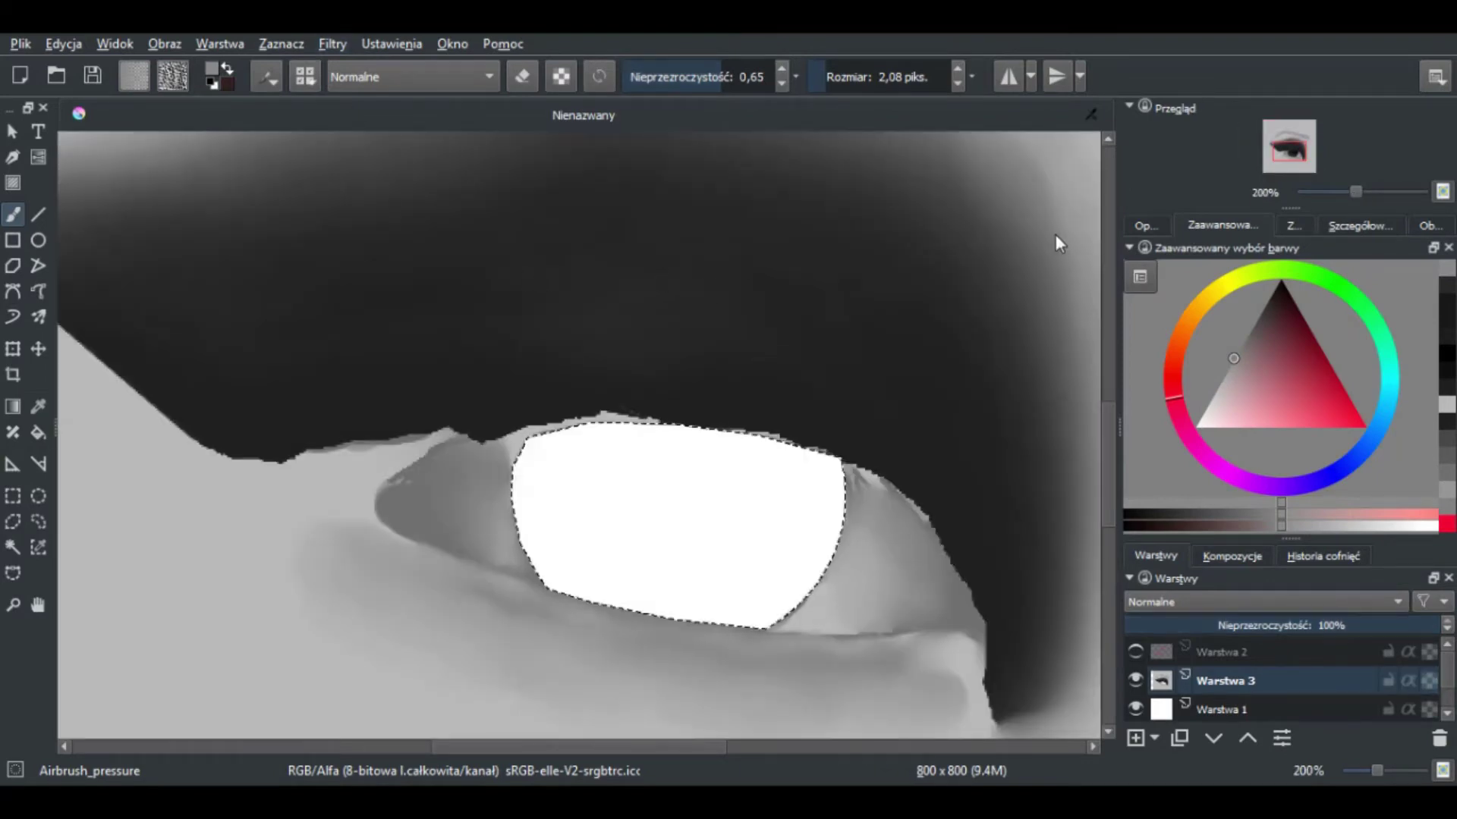
key("d")
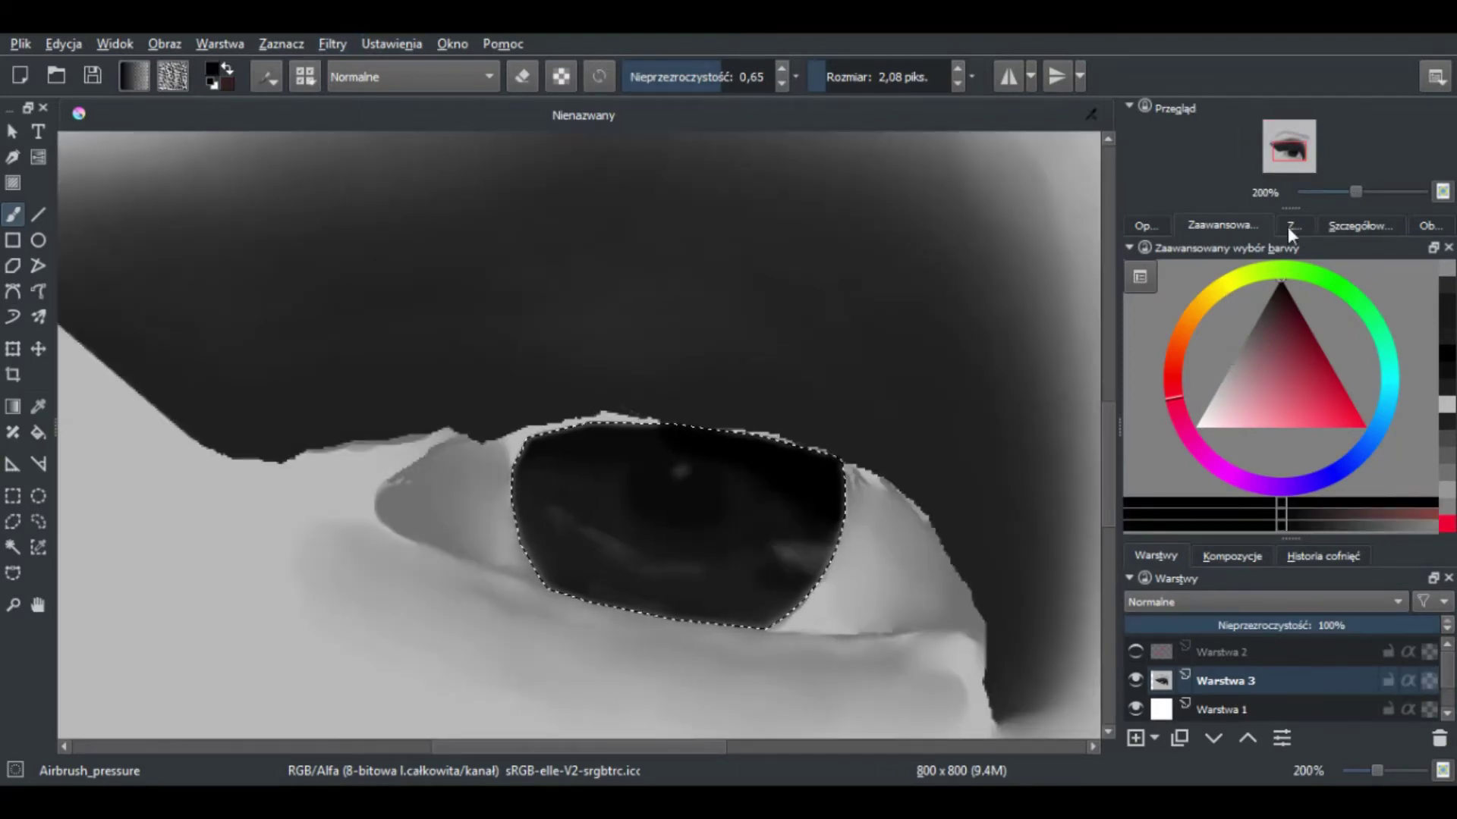
left_click_drag(506, 450, 531, 449)
key("slash")
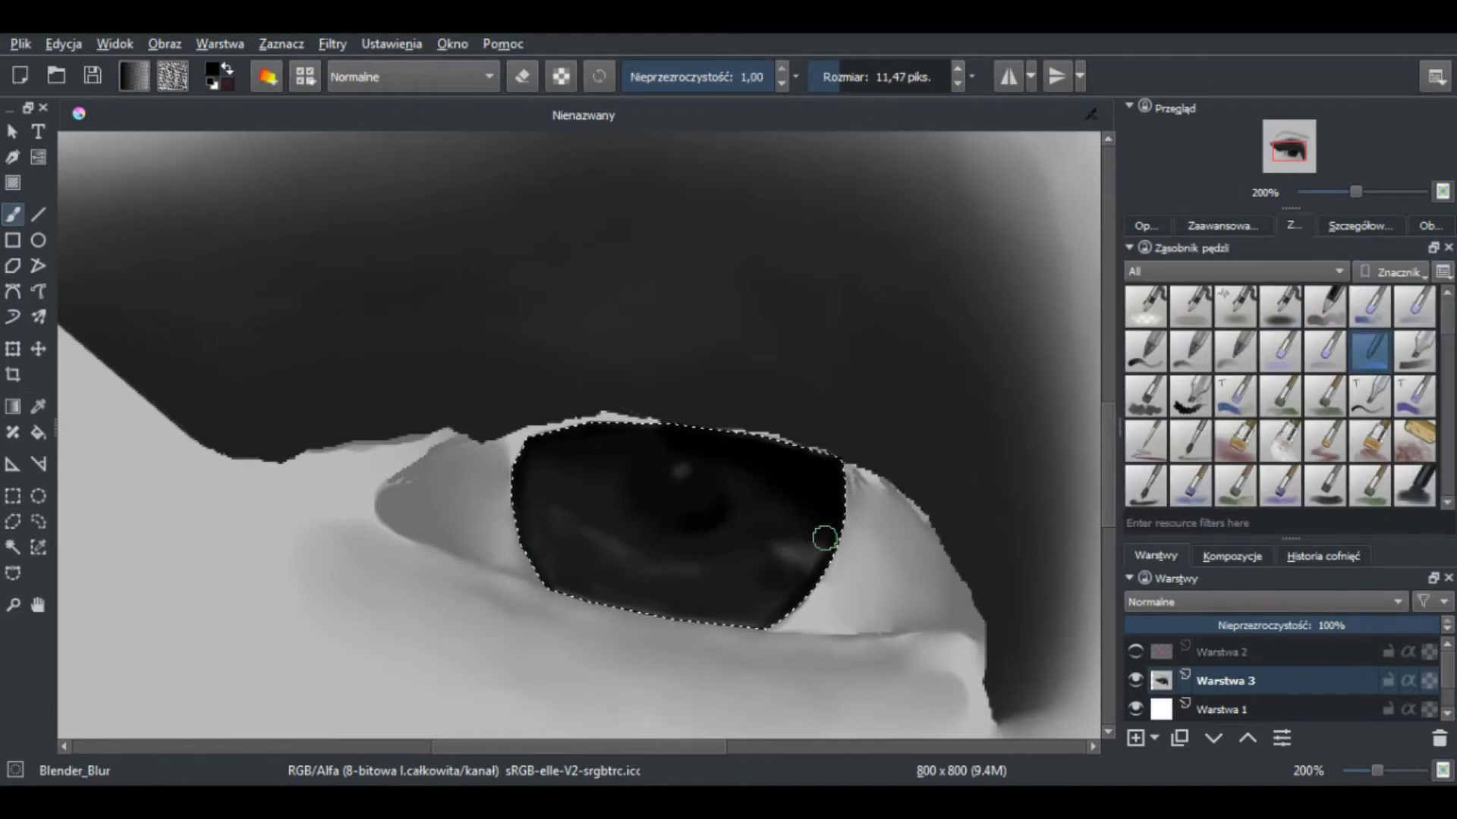
key("minus")
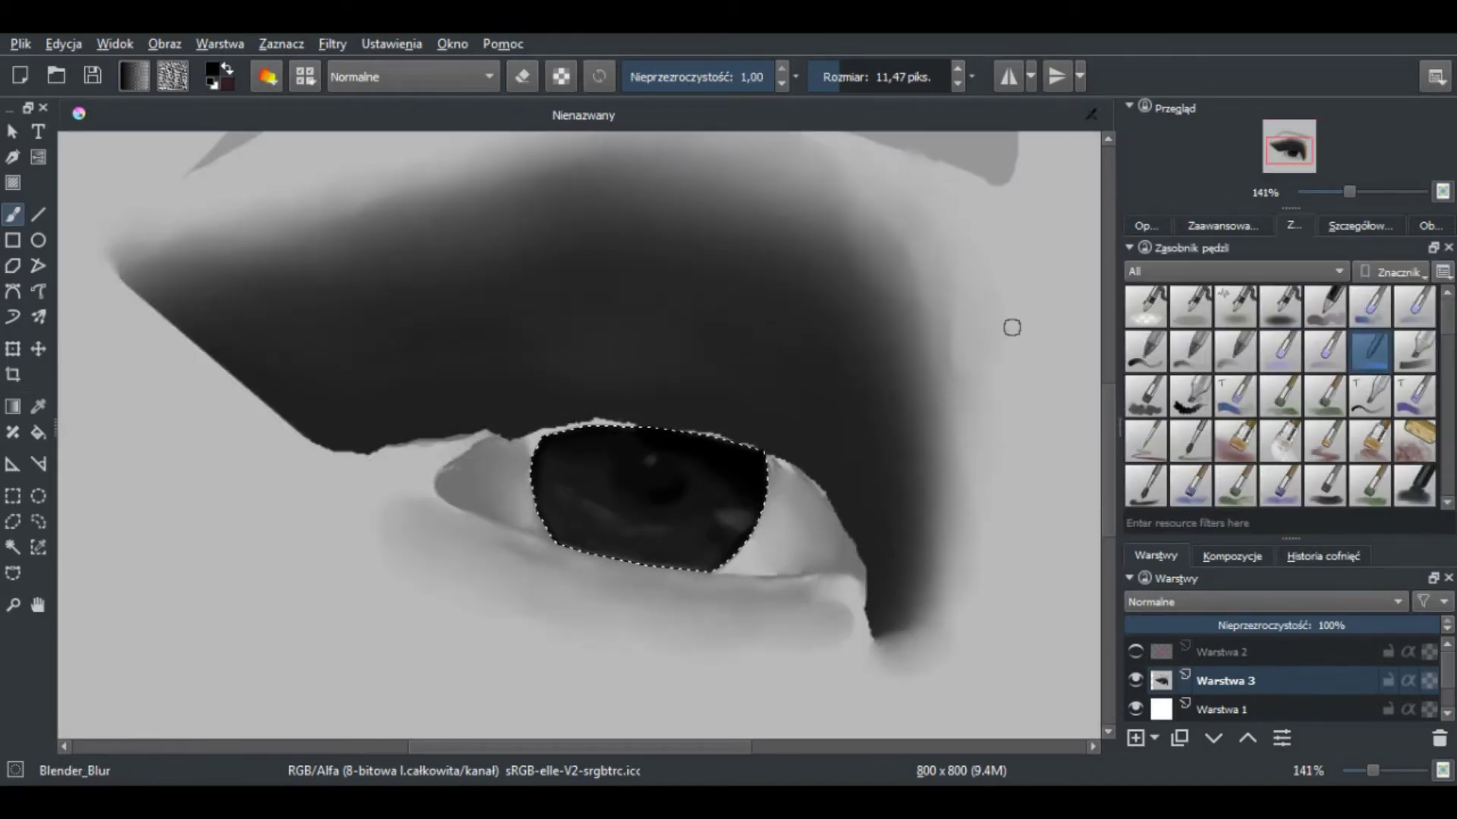
left_click(38, 521)
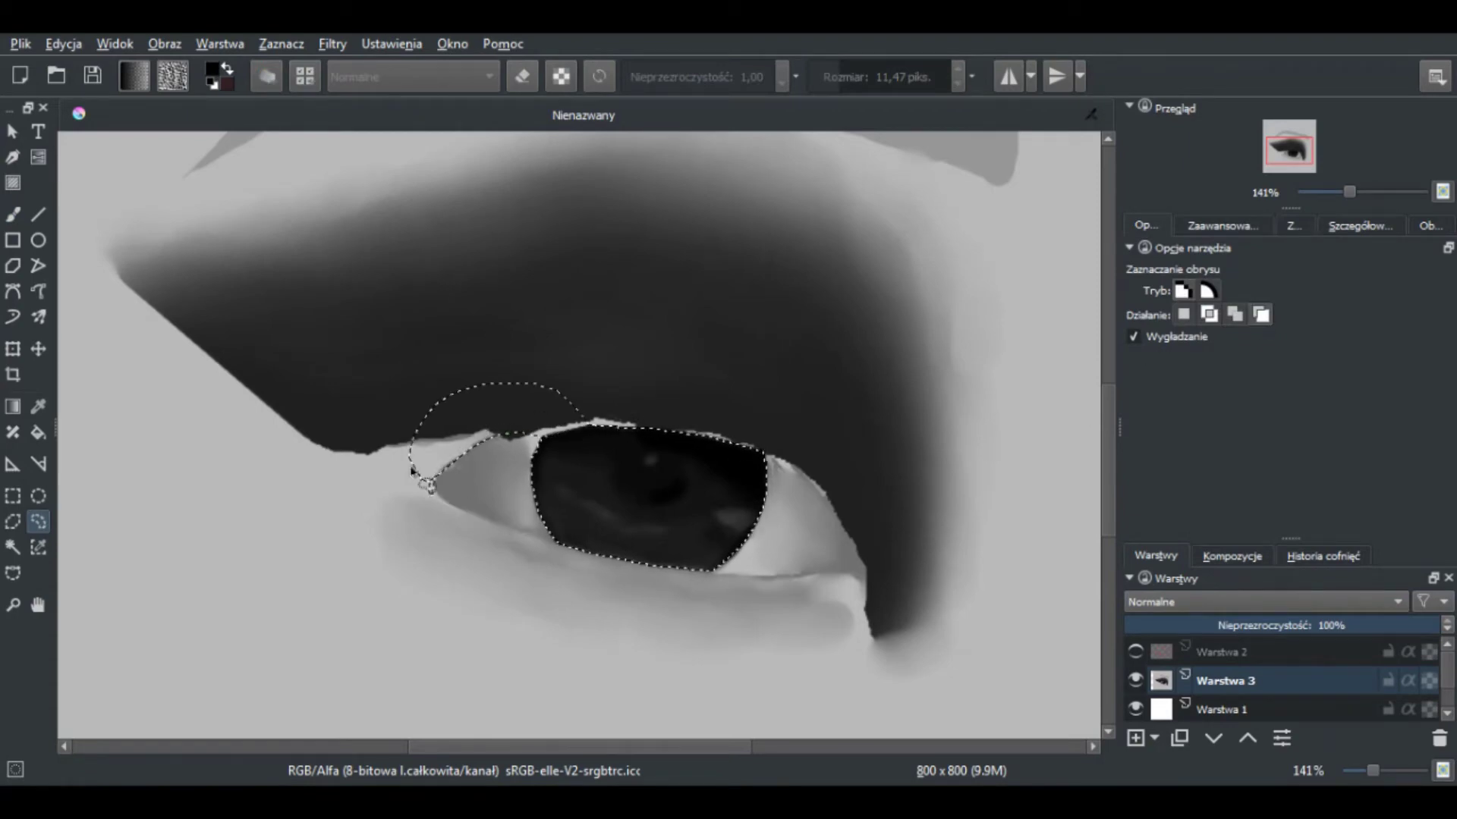
Outline a selection around the eye whites, tracing the iris edge with straight segments
left_click_drag(427, 456, 424, 450)
left_click(1133, 336)
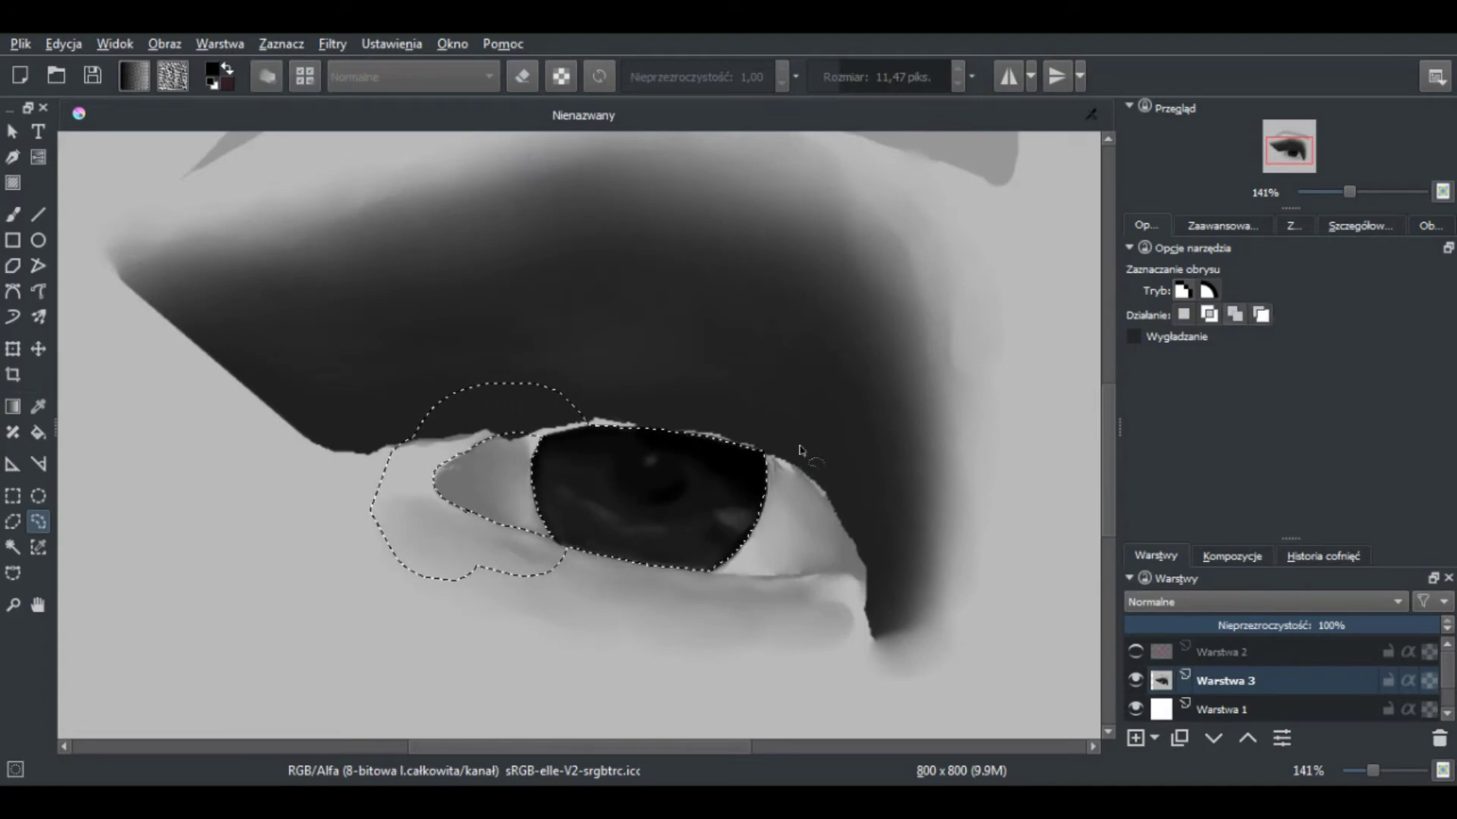
key("ctrl+shift+a")
left_click_drag(569, 559, 727, 508)
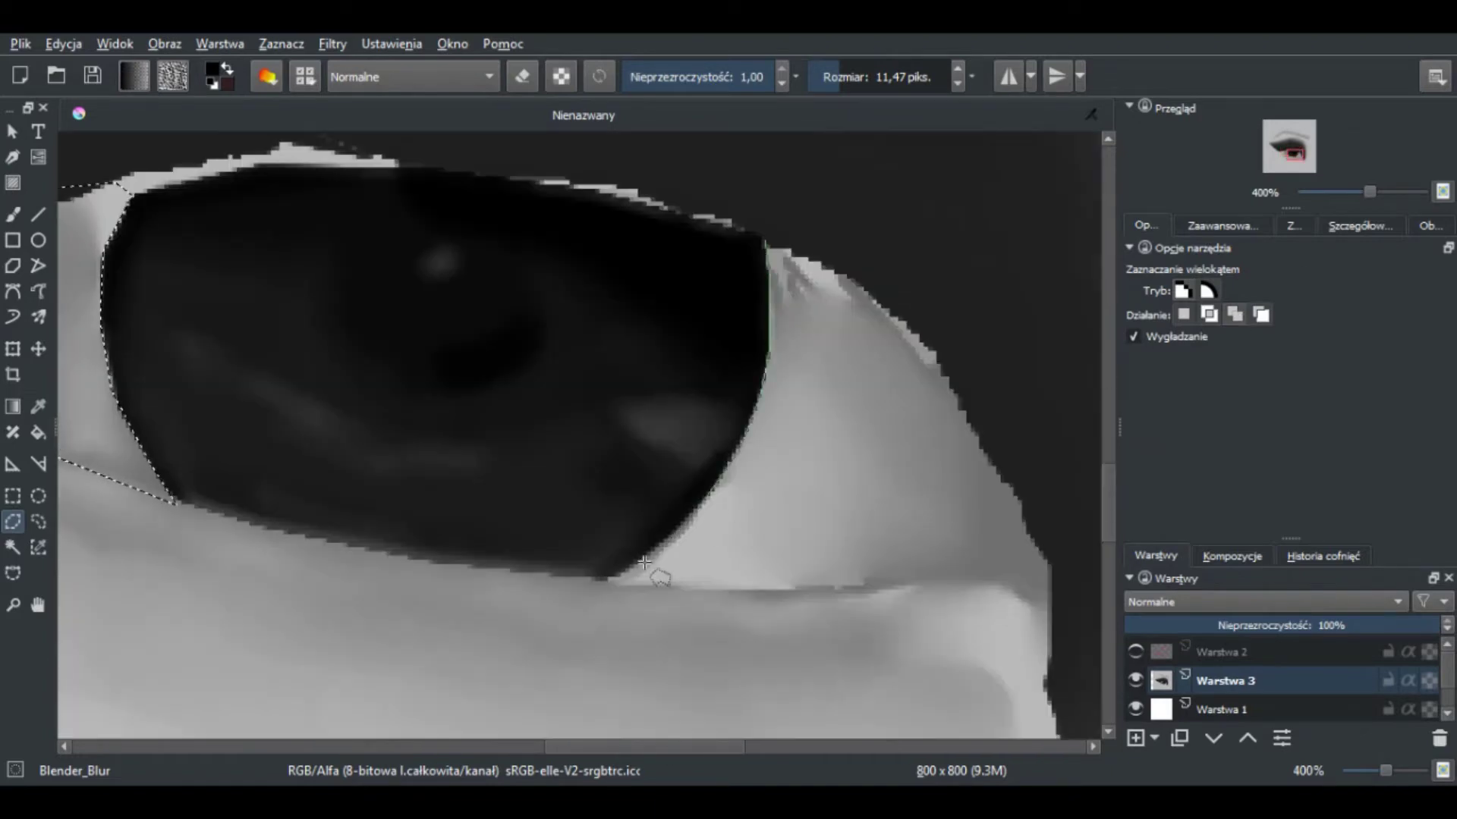
left_click(611, 583)
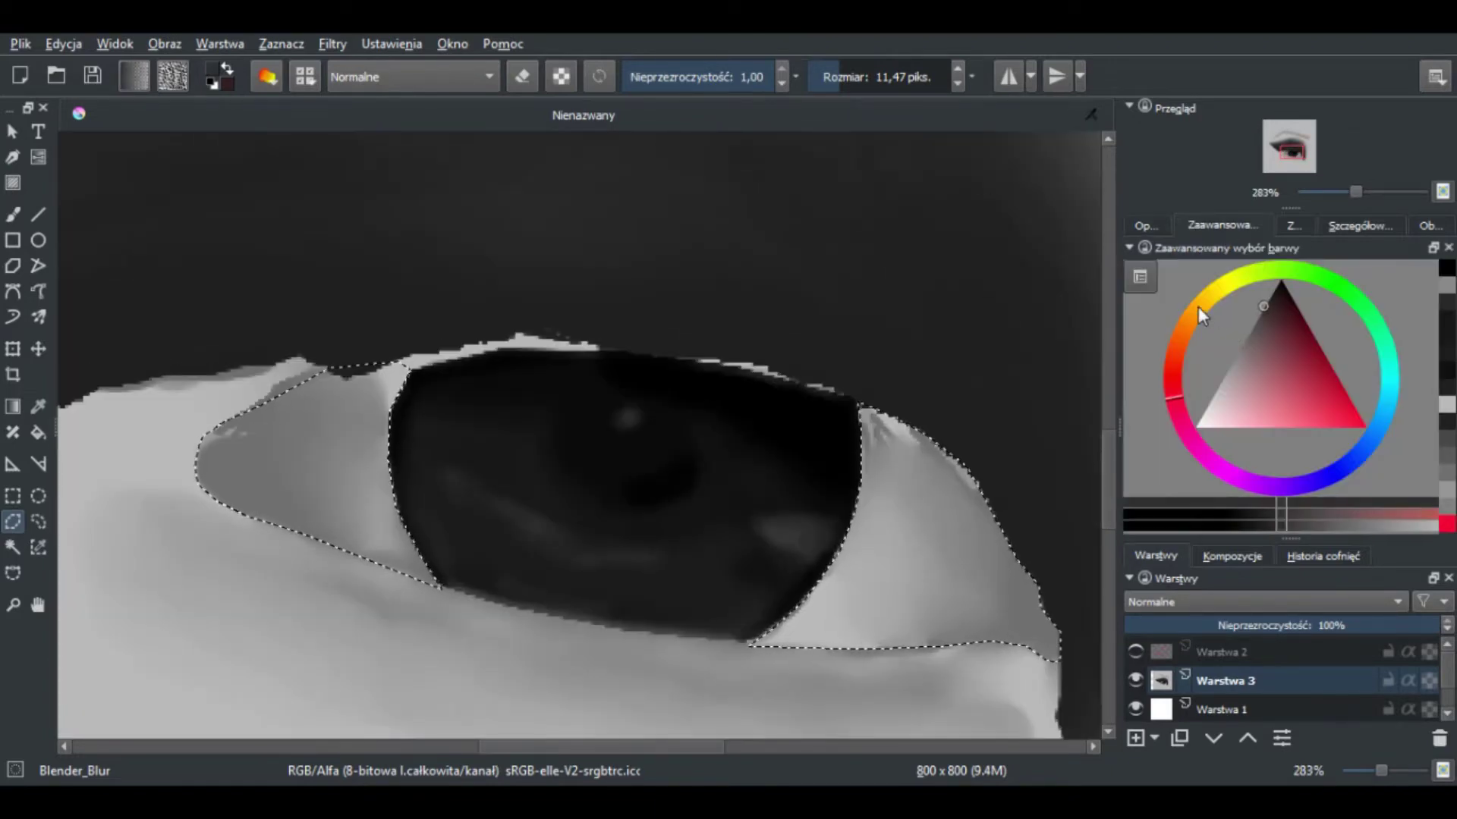
Darken the eye-white corners with the airbrush, blend them smooth, and deselect
mouse_move(288, 561)
left_mouse_down()
mouse_move(426, 609)
mouse_move(221, 427)
mouse_move(459, 569)
mouse_move(320, 410)
mouse_move(238, 445)
mouse_move(835, 393)
mouse_move(830, 488)
mouse_move(999, 521)
mouse_move(992, 624)
left_mouse_up()
key("minus")
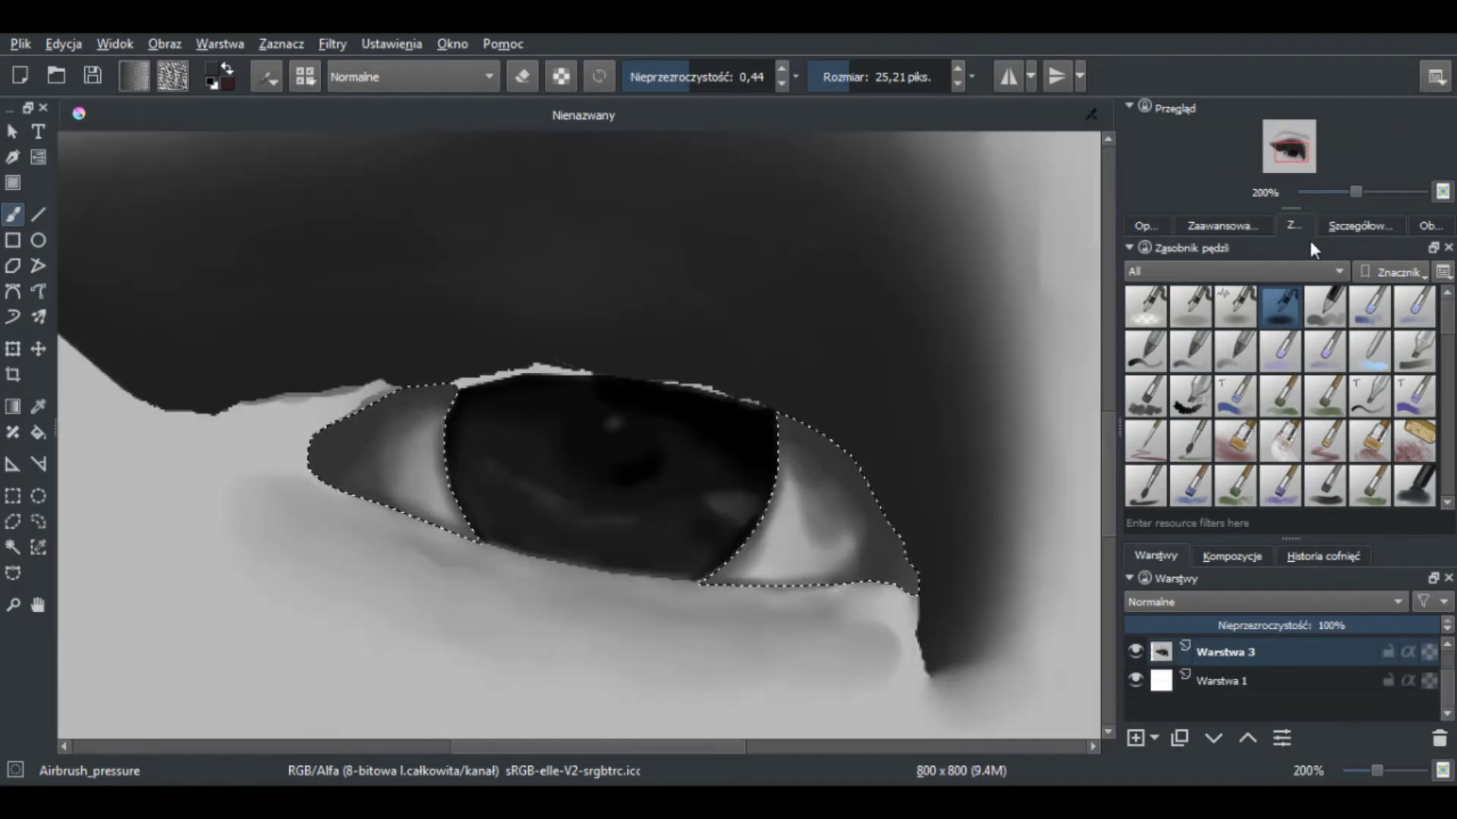
key("o")
mouse_move(883, 569)
left_mouse_down()
mouse_move(751, 547)
mouse_move(878, 553)
left_mouse_up()
key("slash")
key("slash")
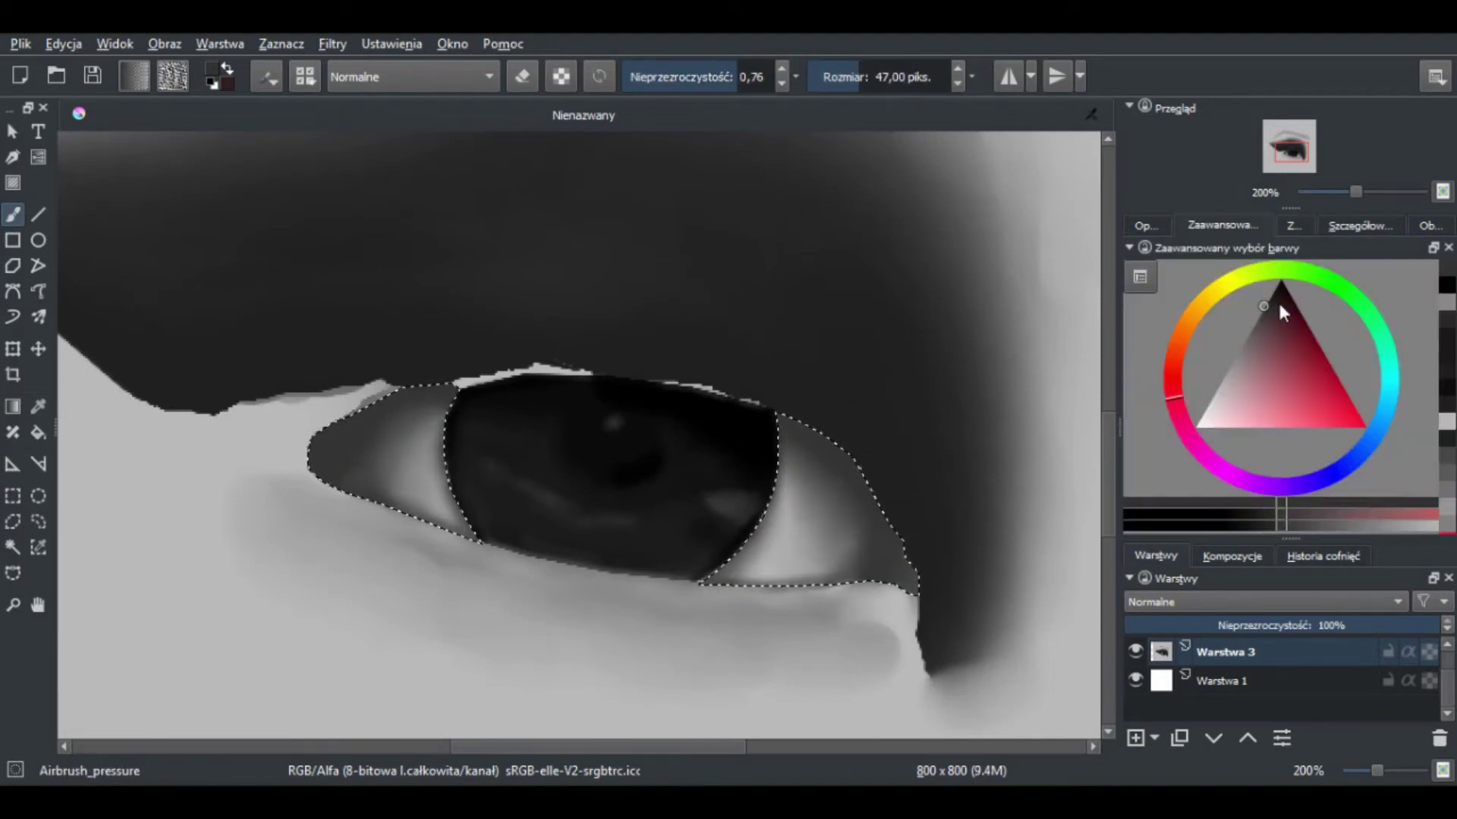
key("ctrl+shift+a")
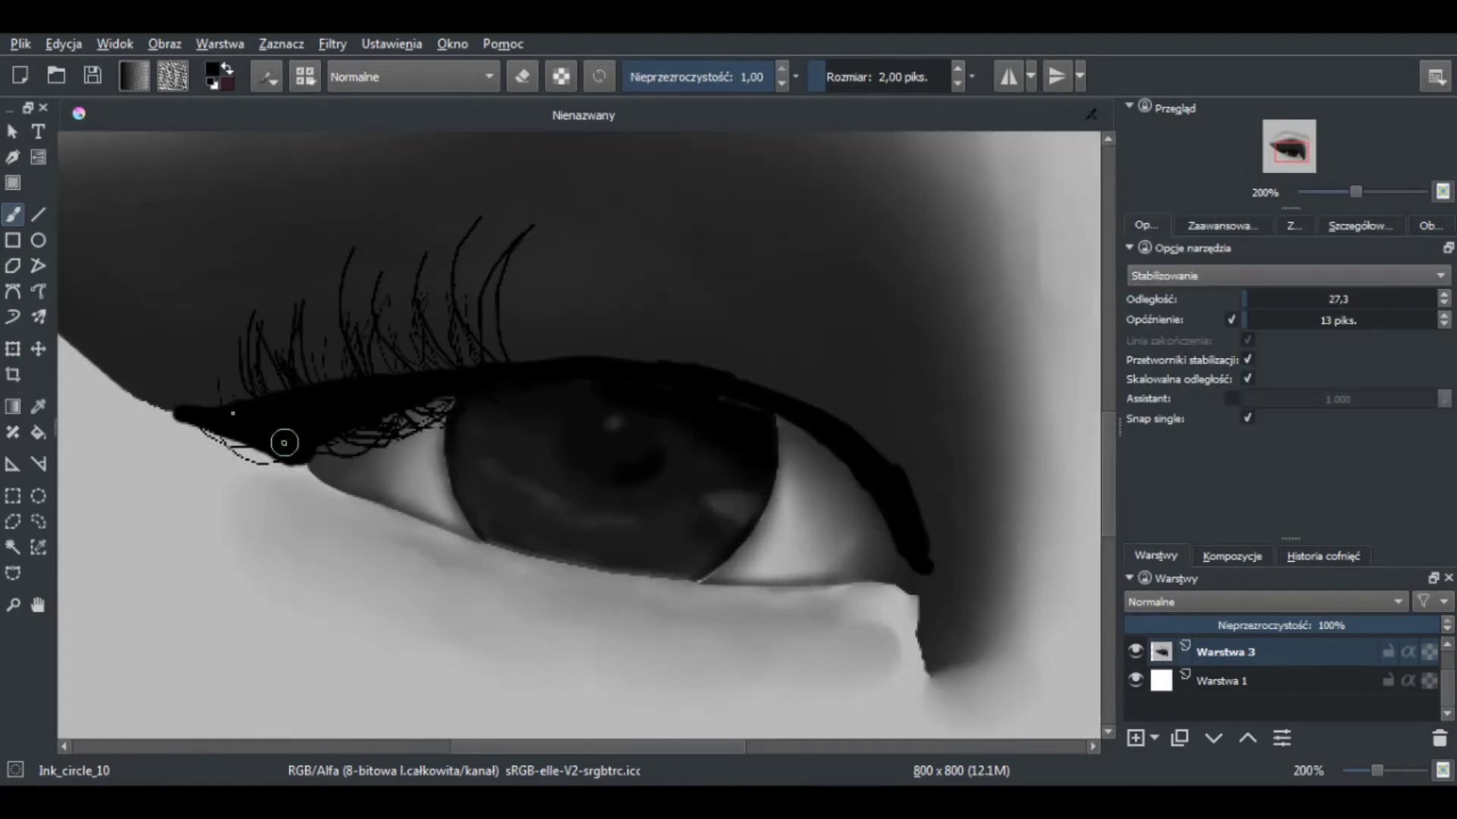
Draw black Ink_circle_10 lashes at the inner corner and along the upper lid
left_click_drag(285, 443, 121, 432)
left_click_drag(333, 375, 346, 308)
left_click_drag(531, 356, 565, 232)
left_click_drag(425, 356, 447, 224)
left_click_drag(629, 357, 614, 220)
left_click_drag(524, 361, 505, 300)
mouse_move(705, 364)
left_mouse_down()
mouse_move(728, 228)
mouse_move(672, 220)
left_mouse_up()
left_click_drag(592, 341, 580, 201)
Draw lashes sweeping out past the outer corner and more across the upper lid
left_click_drag(921, 546, 1036, 557)
left_click_drag(857, 410, 1001, 394)
left_click_drag(925, 531, 1039, 569)
left_click_drag(797, 364, 732, 292)
mouse_move(910, 516)
left_mouse_down()
mouse_move(1049, 496)
mouse_move(1070, 479)
left_mouse_up()
left_click_drag(493, 287, 481, 173)
left_click_drag(850, 368, 770, 258)
left_click_drag(235, 375, 163, 307)
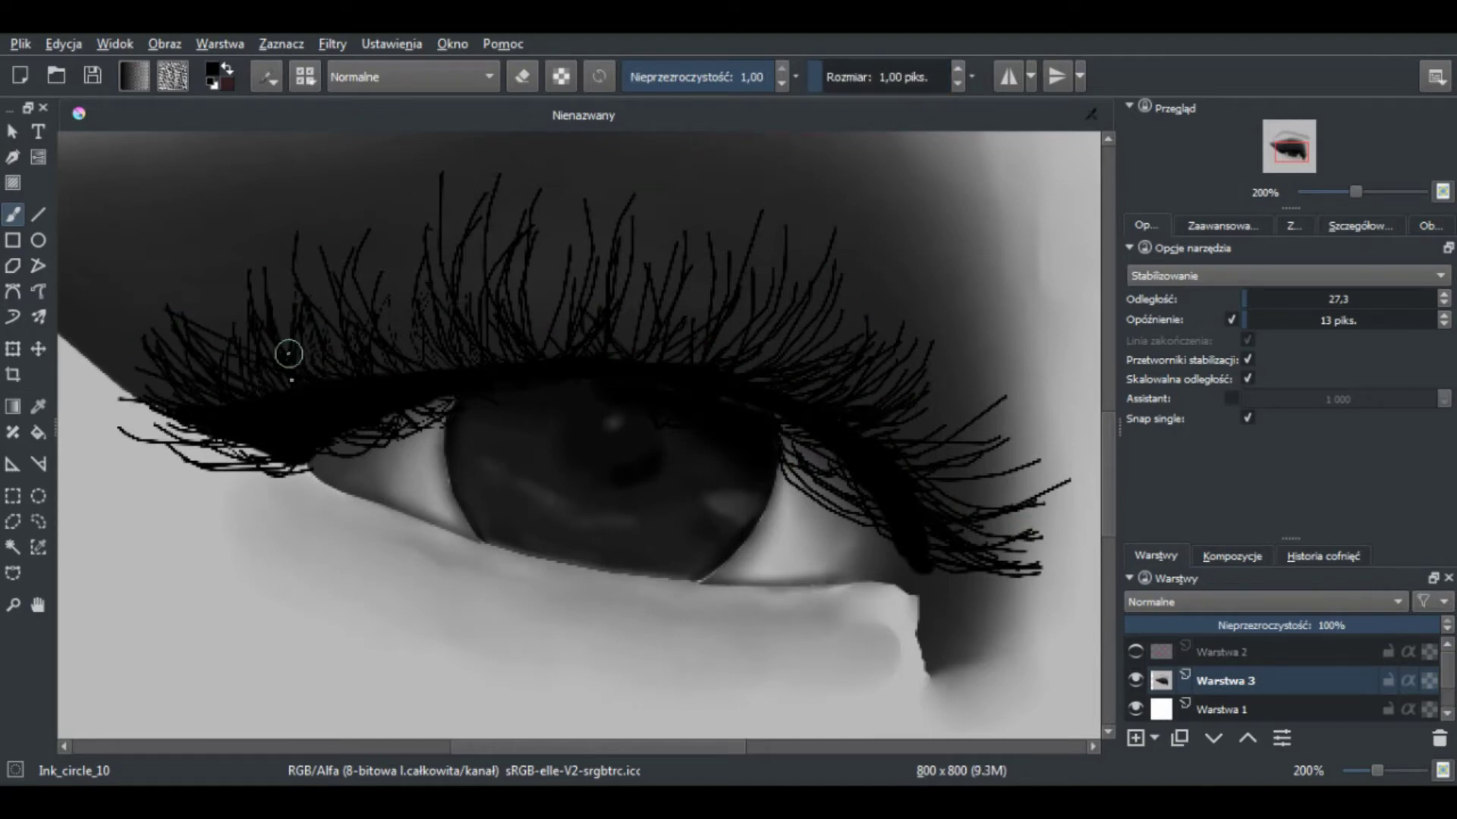
Fill lash gaps with fine strands, then set a 12.66 px pressure airbrush at 0.59 opacity
left_click_drag(258, 424, 167, 459)
left_click_drag(792, 452, 842, 523)
left_click_drag(903, 440, 964, 319)
left_click_drag(922, 456, 1005, 375)
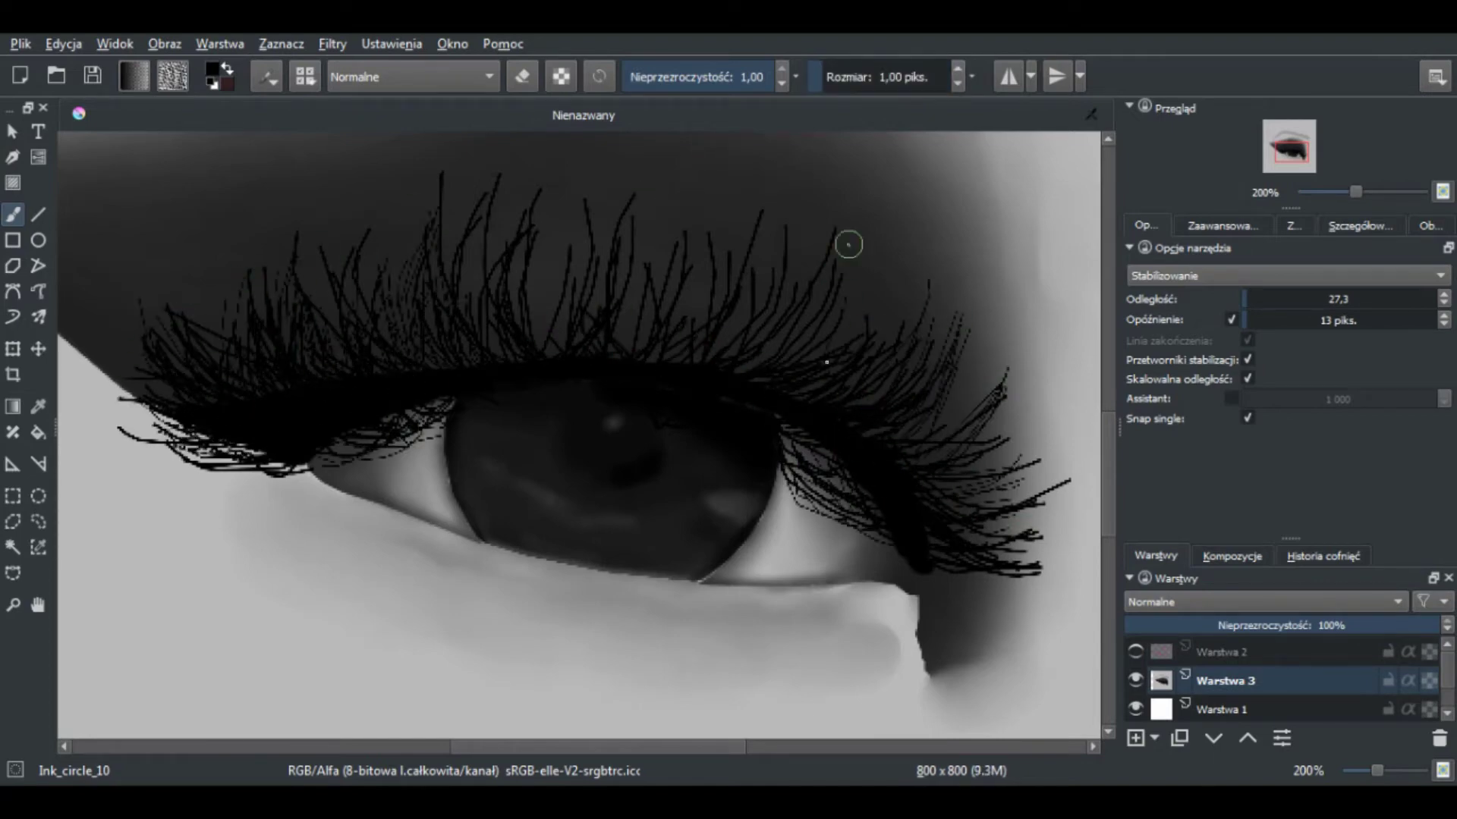
key("minus")
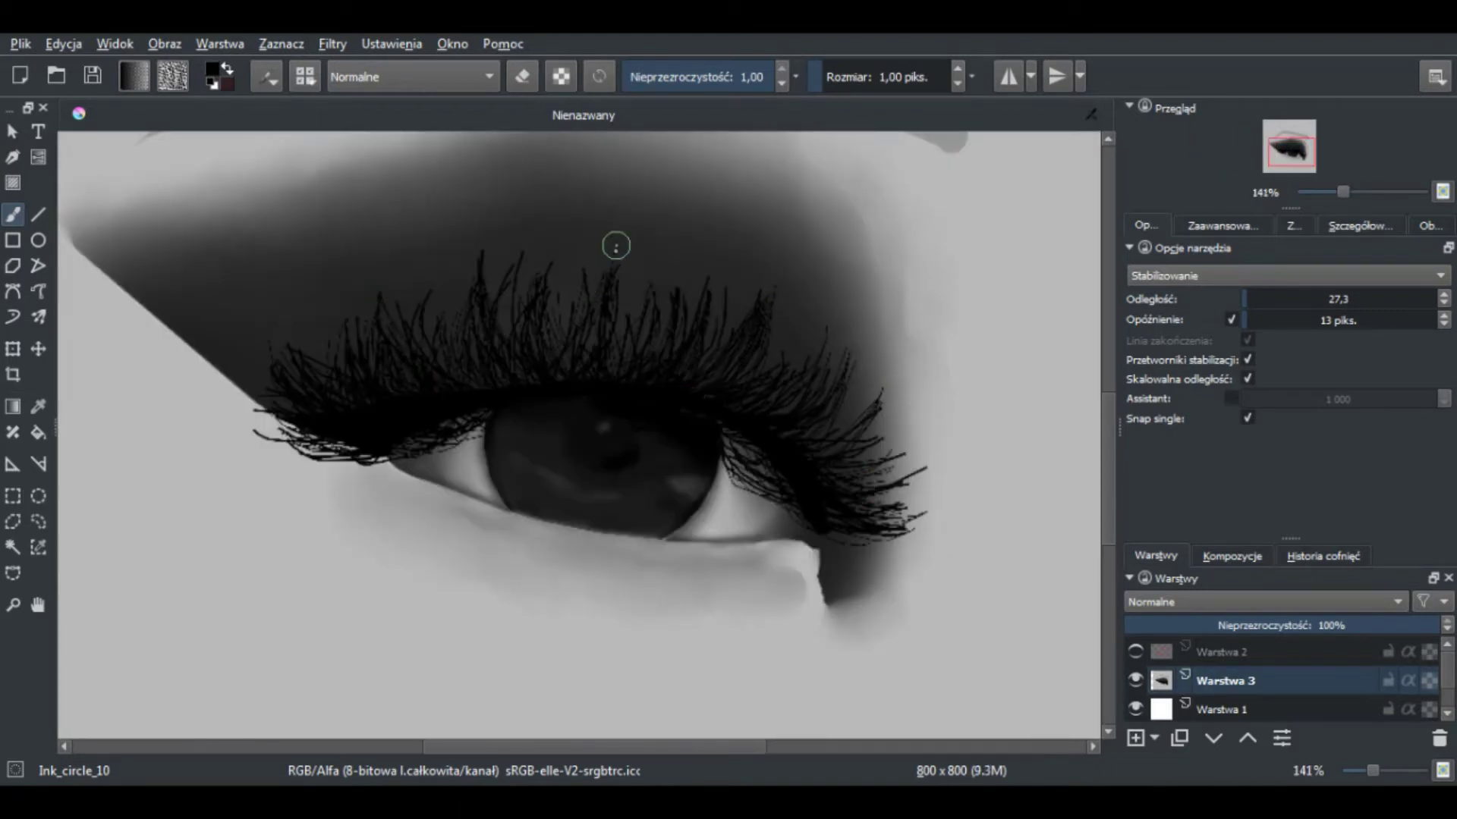
left_click(1238, 226)
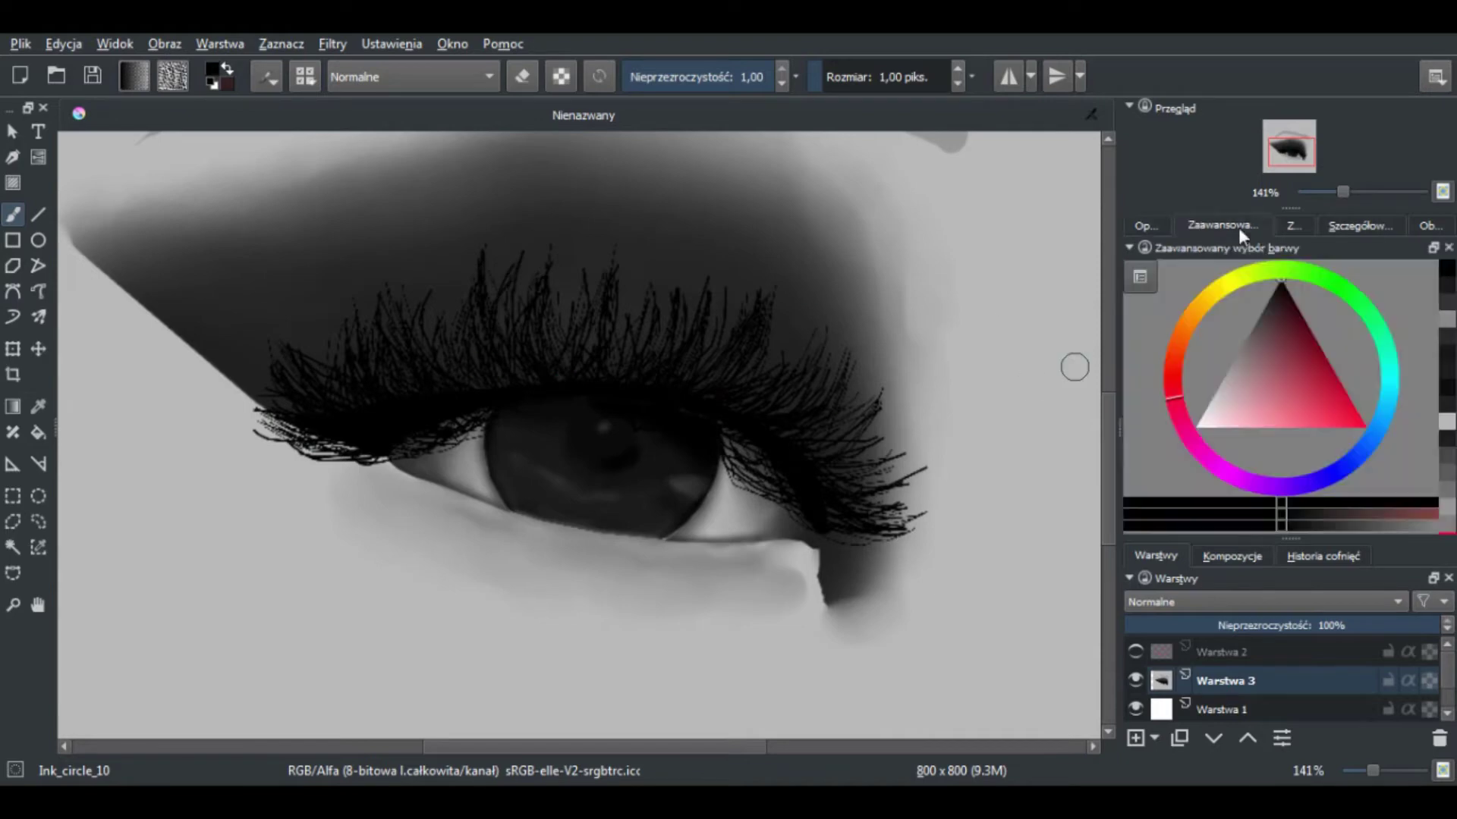
key("plus")
key("plus")
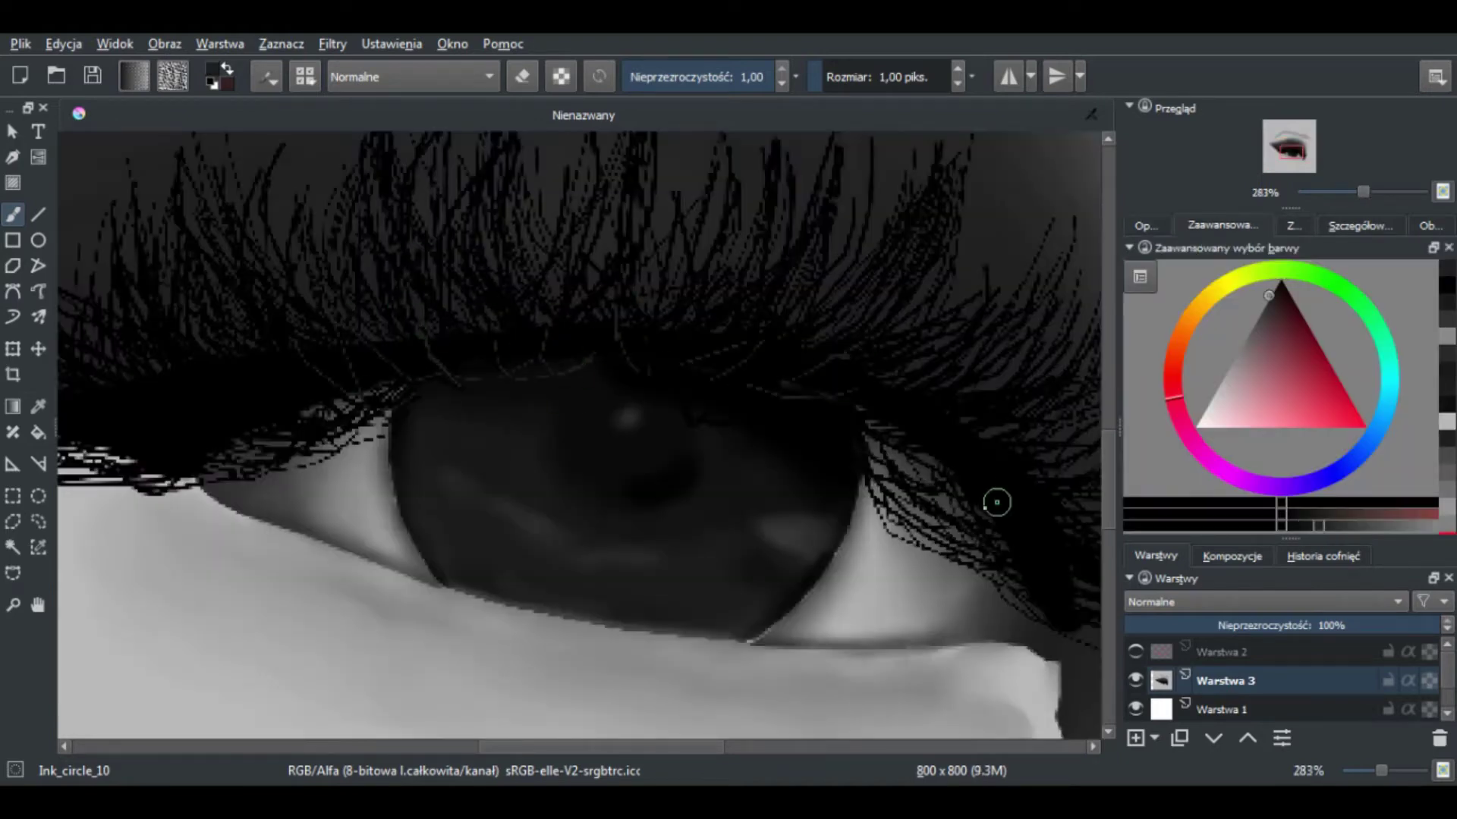
key("minus")
key("i")
key("i")
key("i")
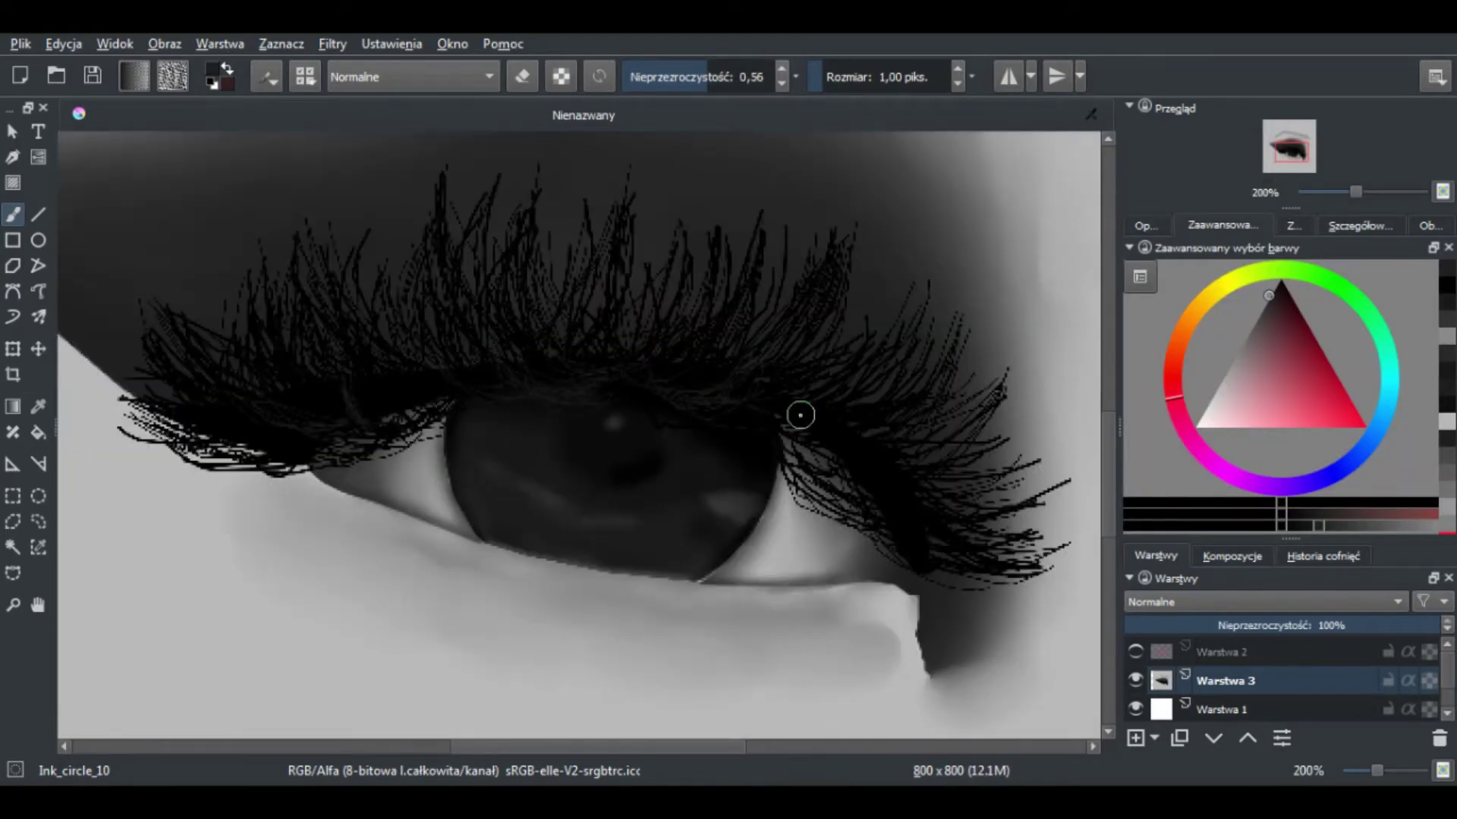
key("minus")
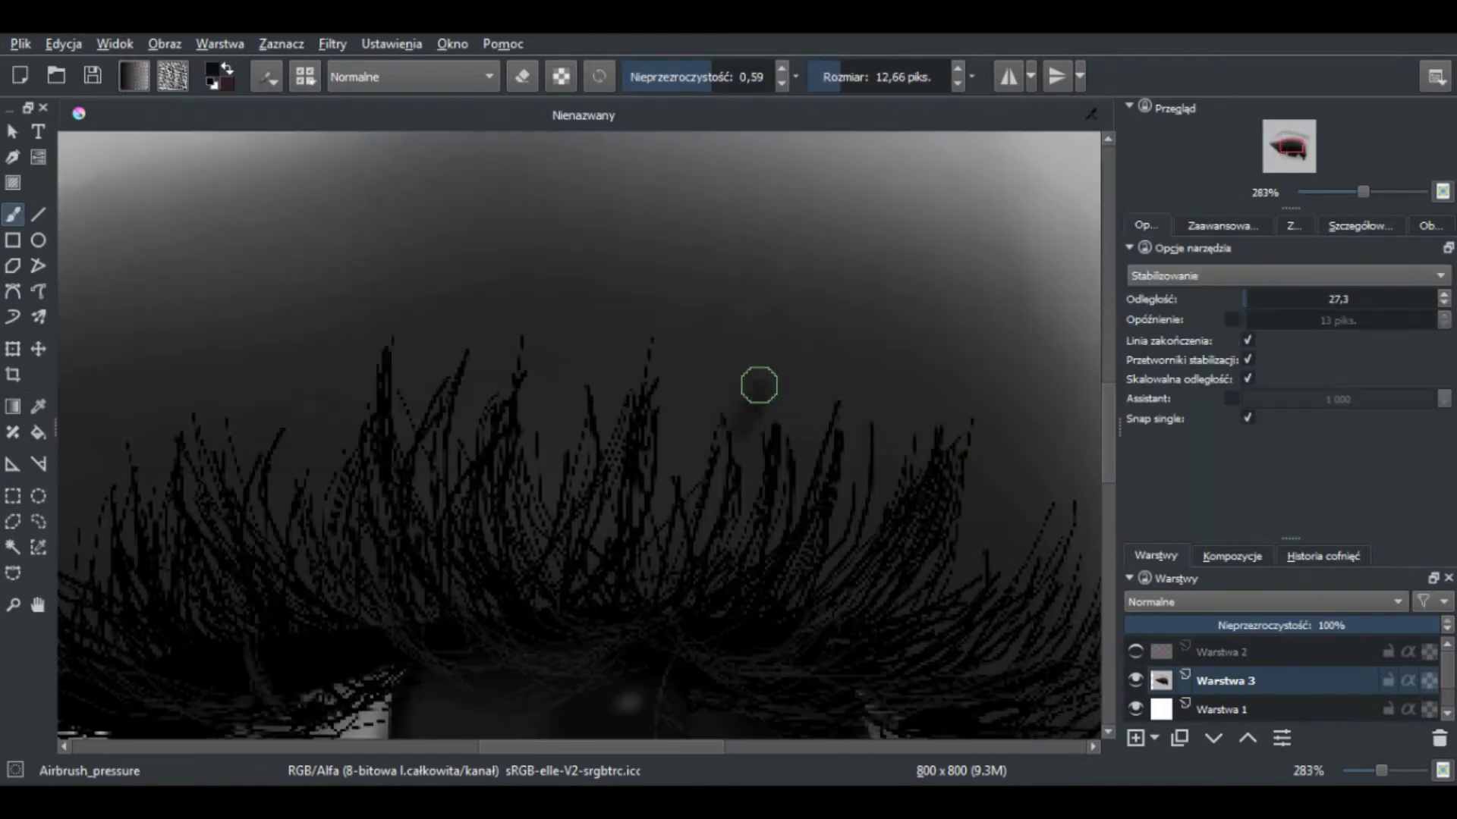
Zoom out to 100% over the dotted lid and add the new layer Warstwa 4
key("minus")
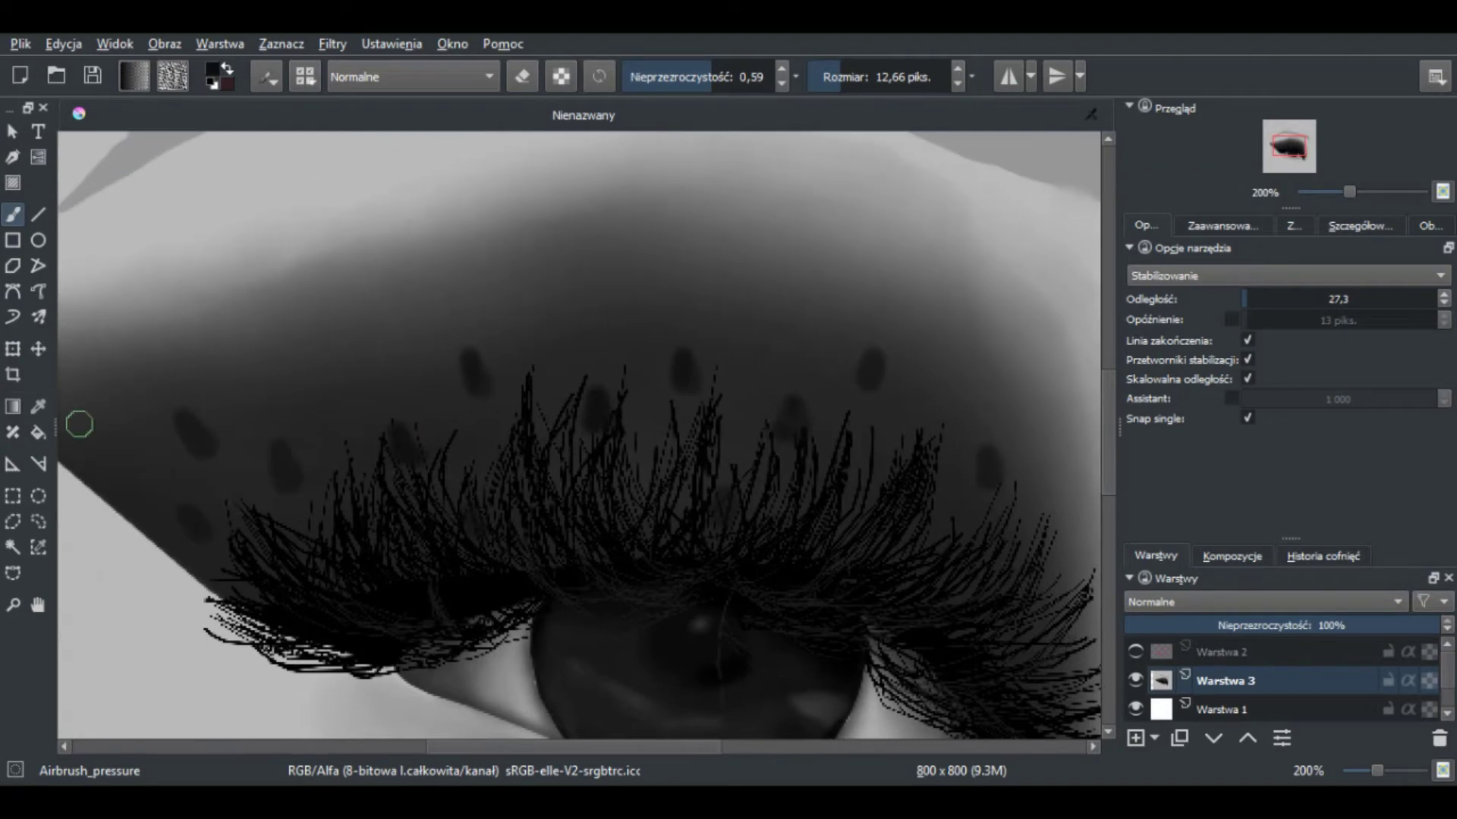
key("1")
left_click(1294, 225)
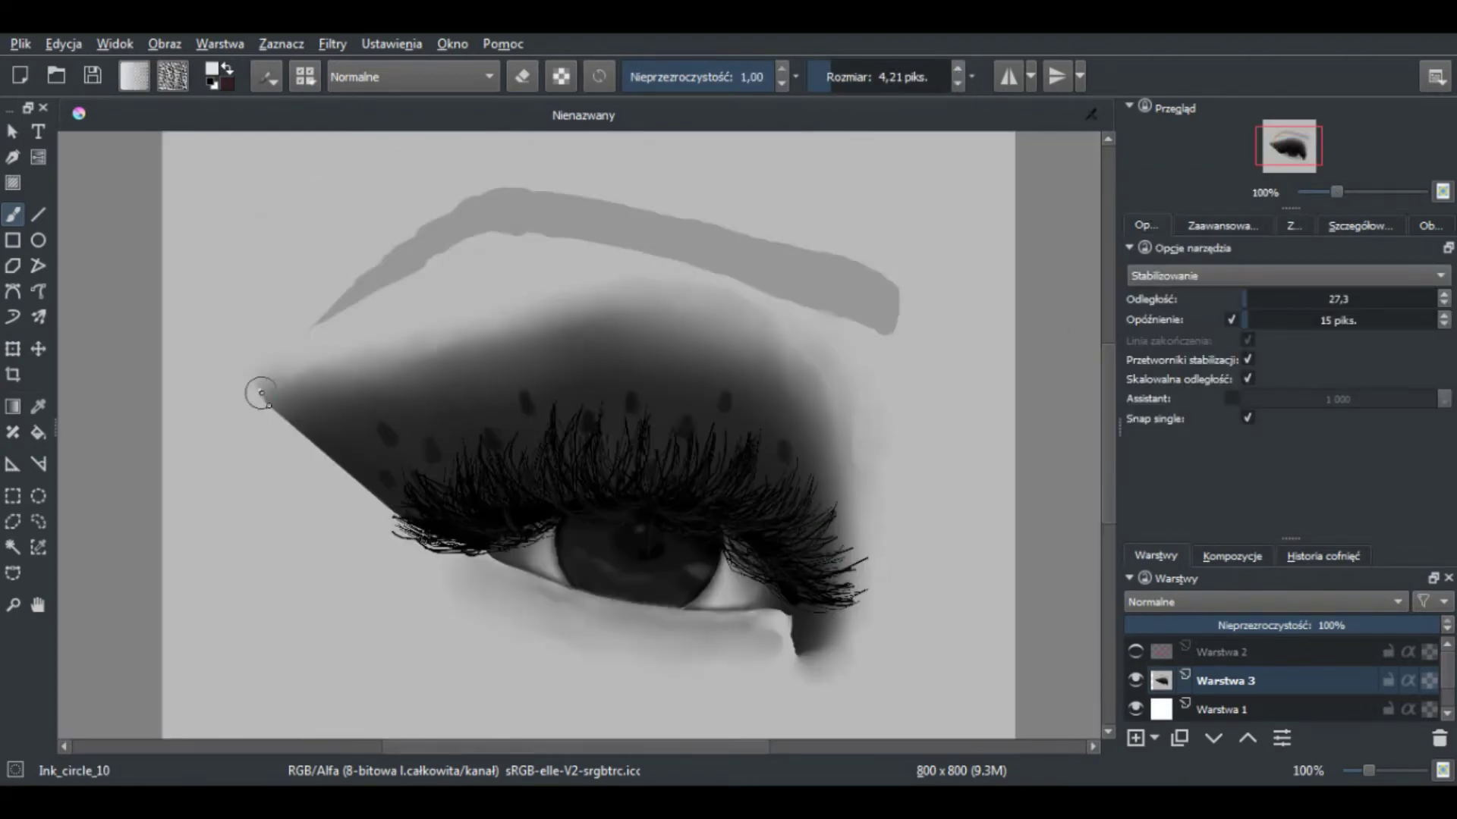
key("Insert")
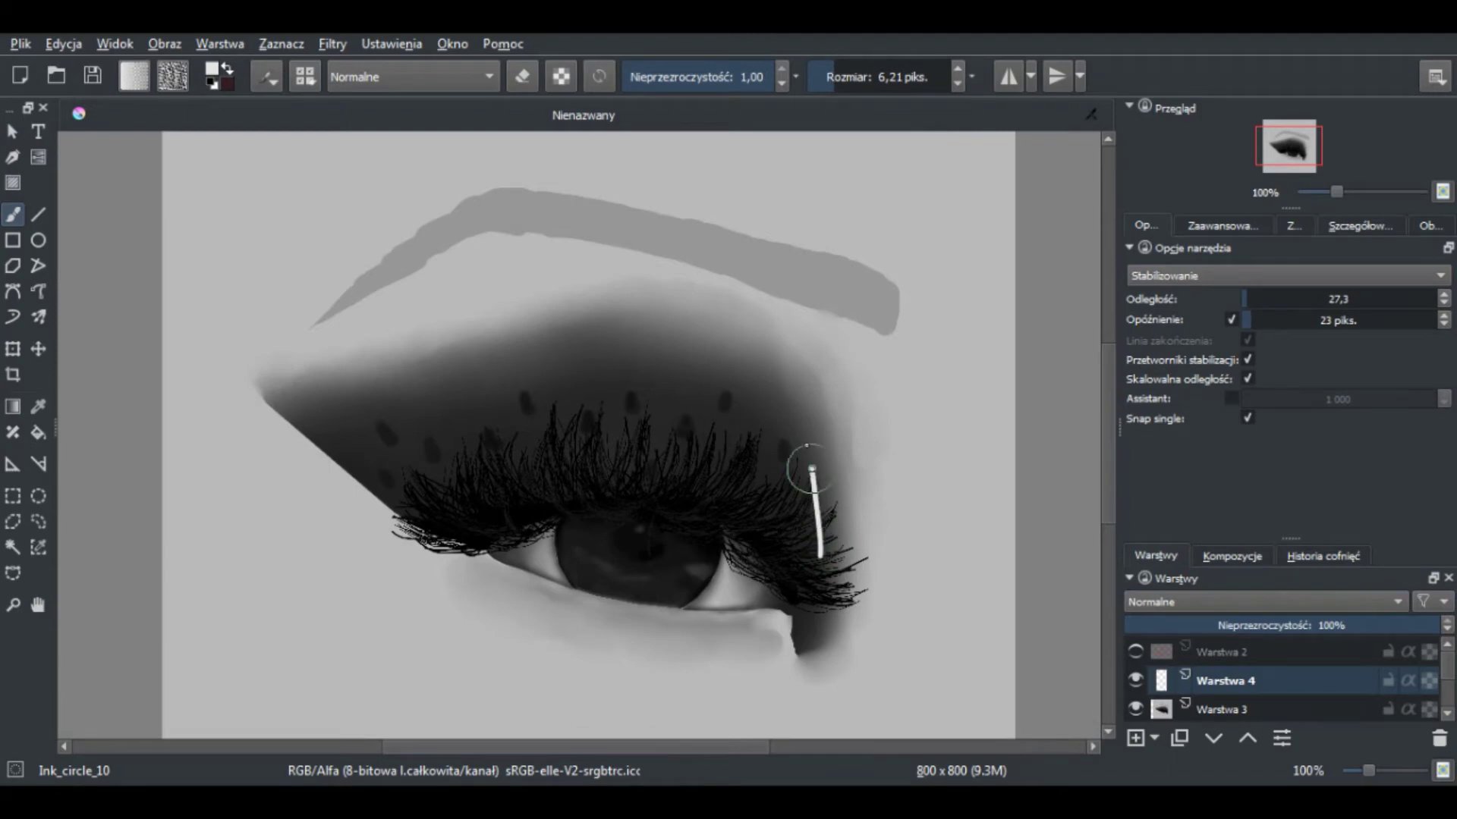
Draw a white line along the lid shadow's upper edge and erase excess with Eraser_circle
left_click_drag(811, 476, 247, 407)
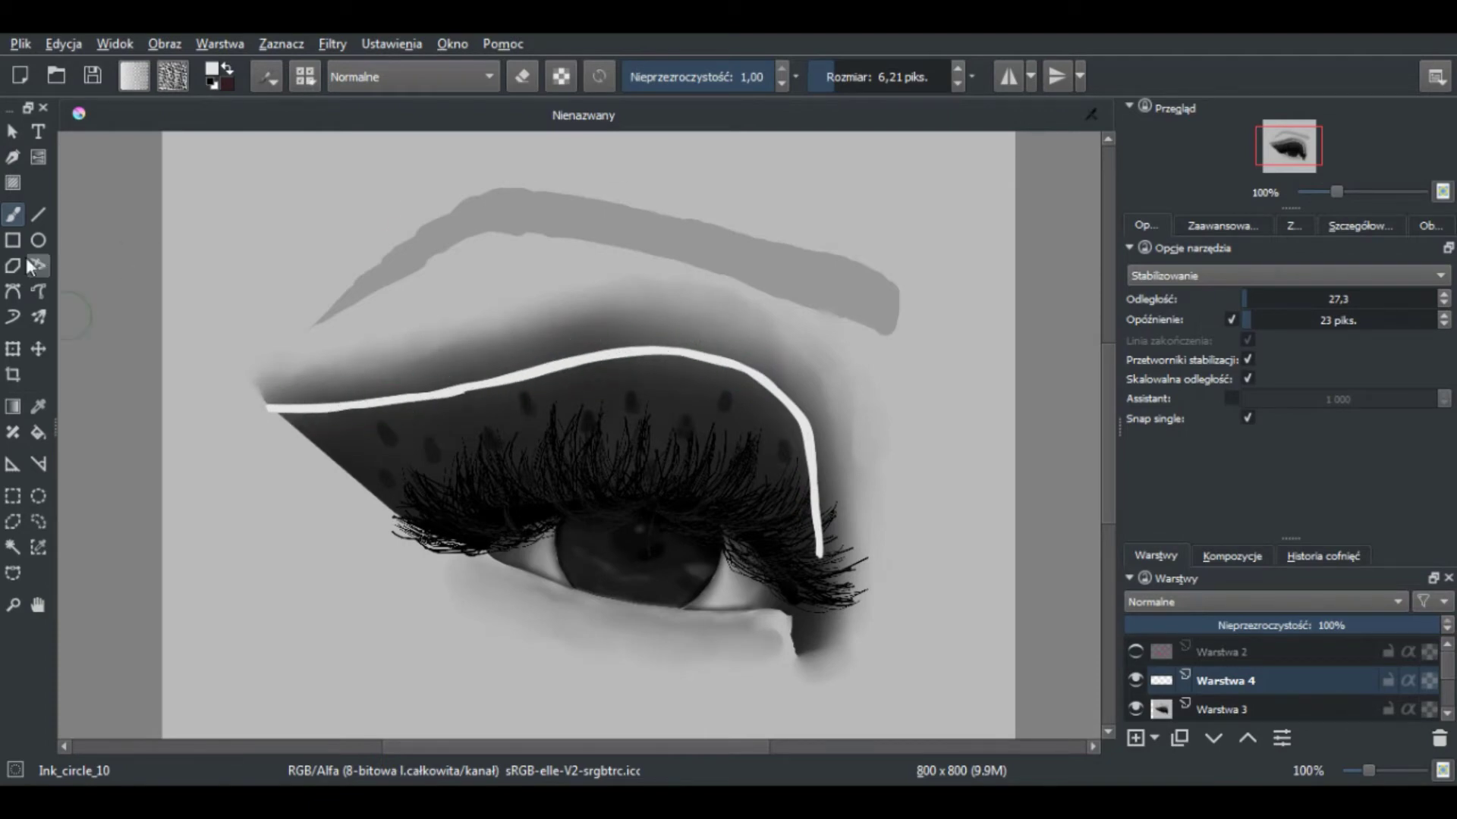
key("plus")
left_click(1293, 225)
left_click(1242, 322)
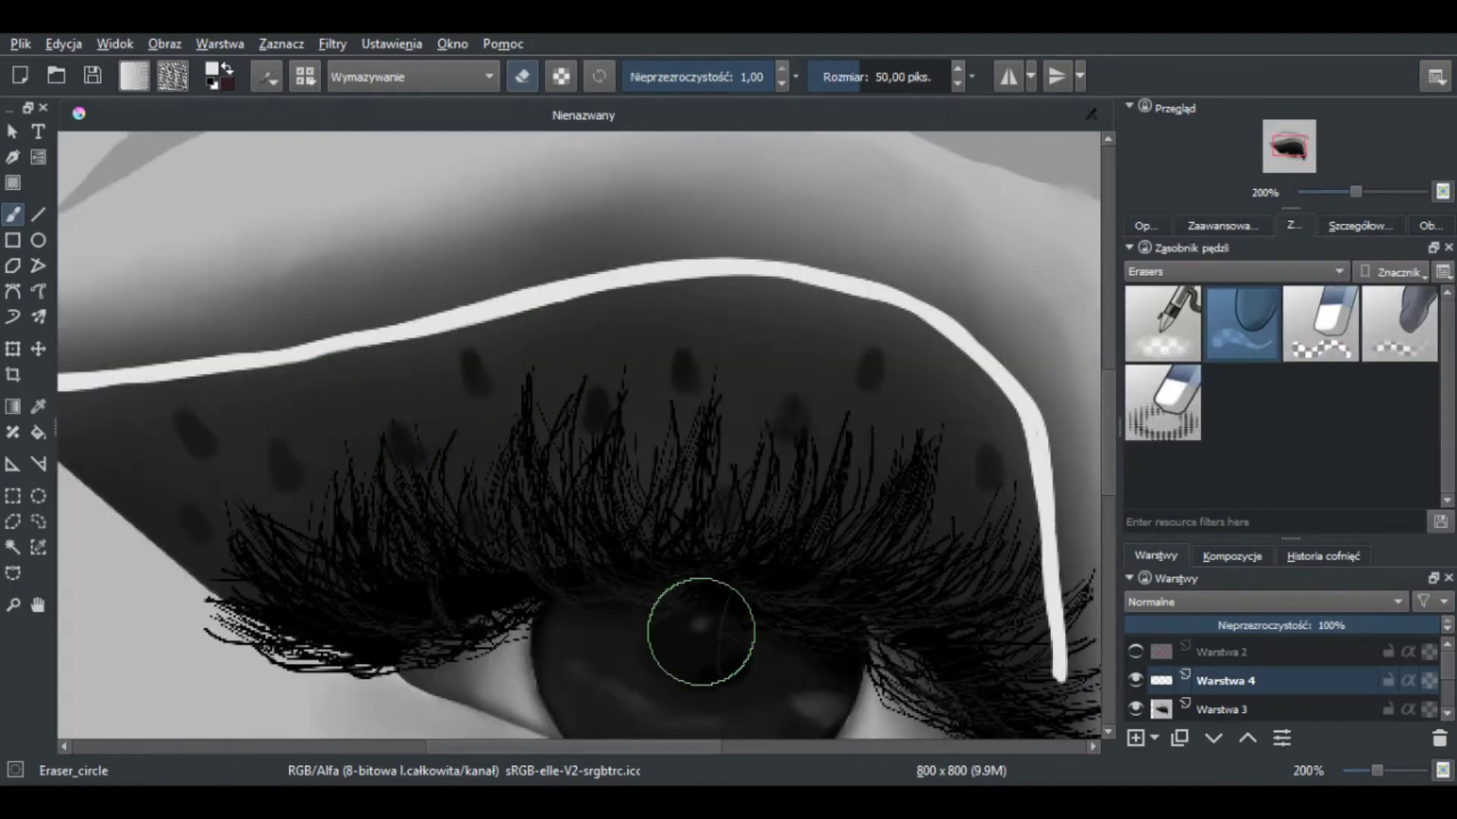
key("minus")
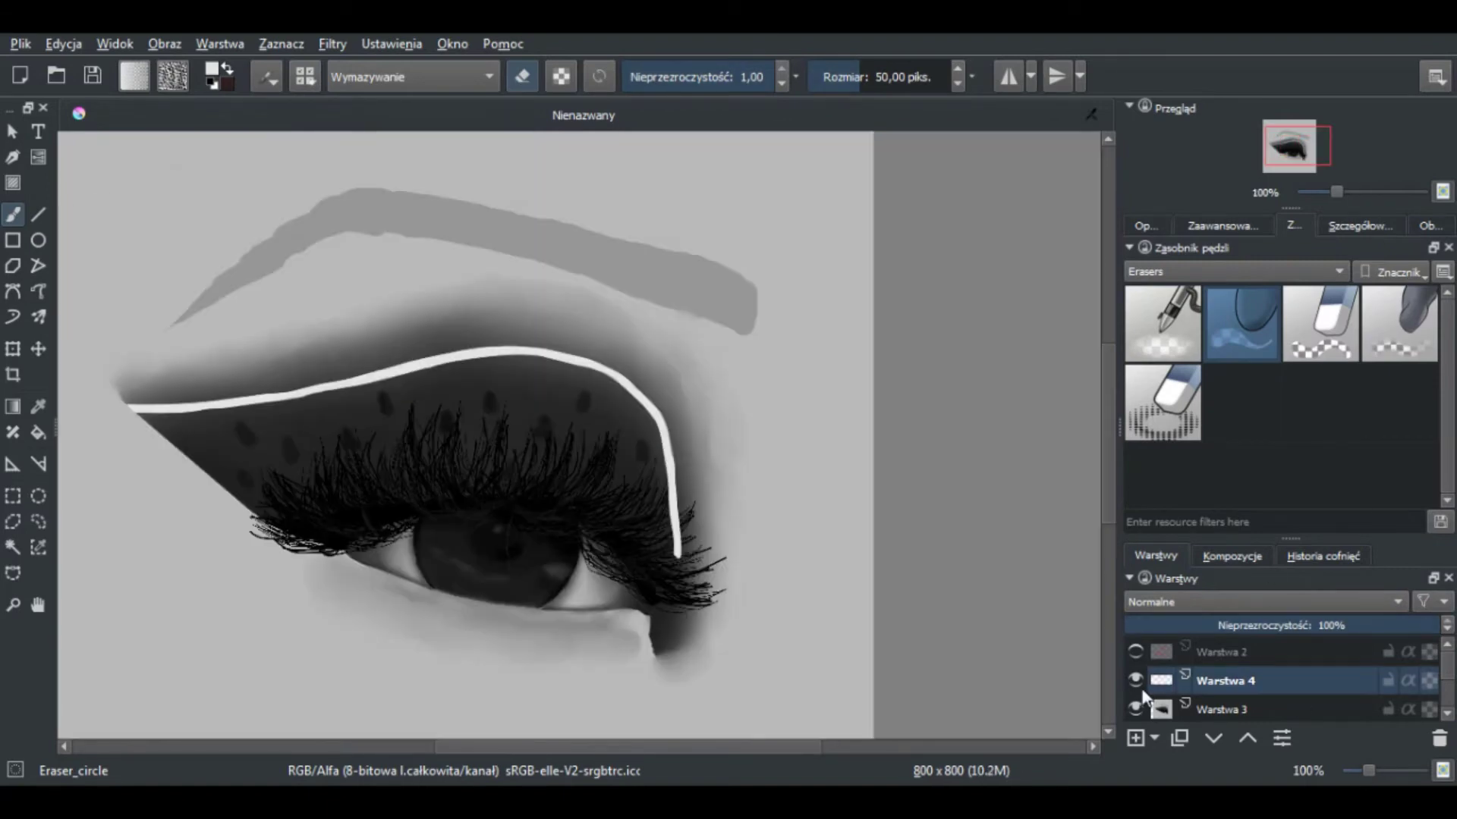
Redraw the outer lashes over the white line with Ink_circle_10 and add a new layer
key("slash")
key("plus")
key("plus")
key("plus")
left_click_drag(795, 484, 887, 444)
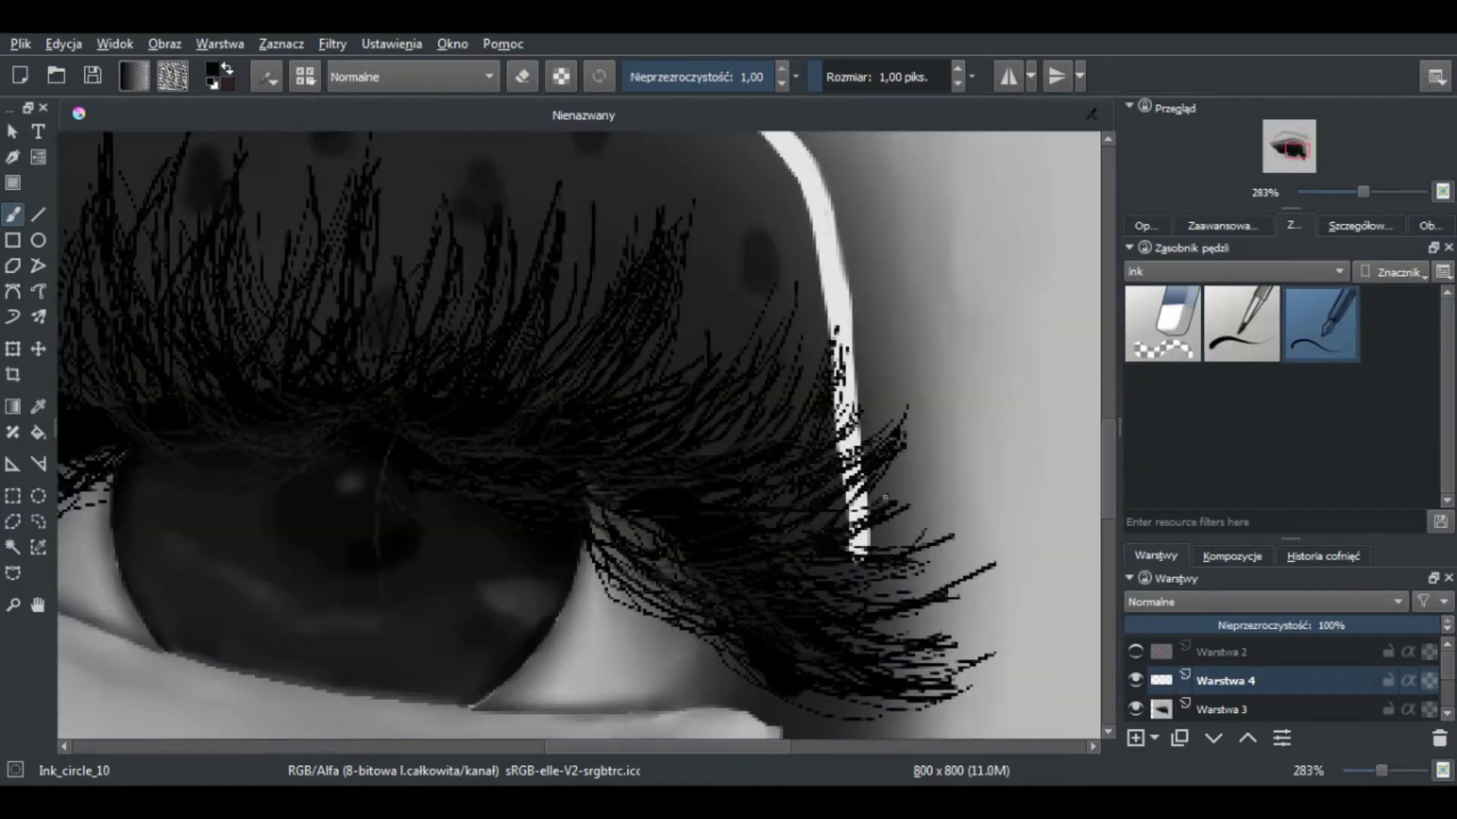
key("1")
left_click(1136, 738)
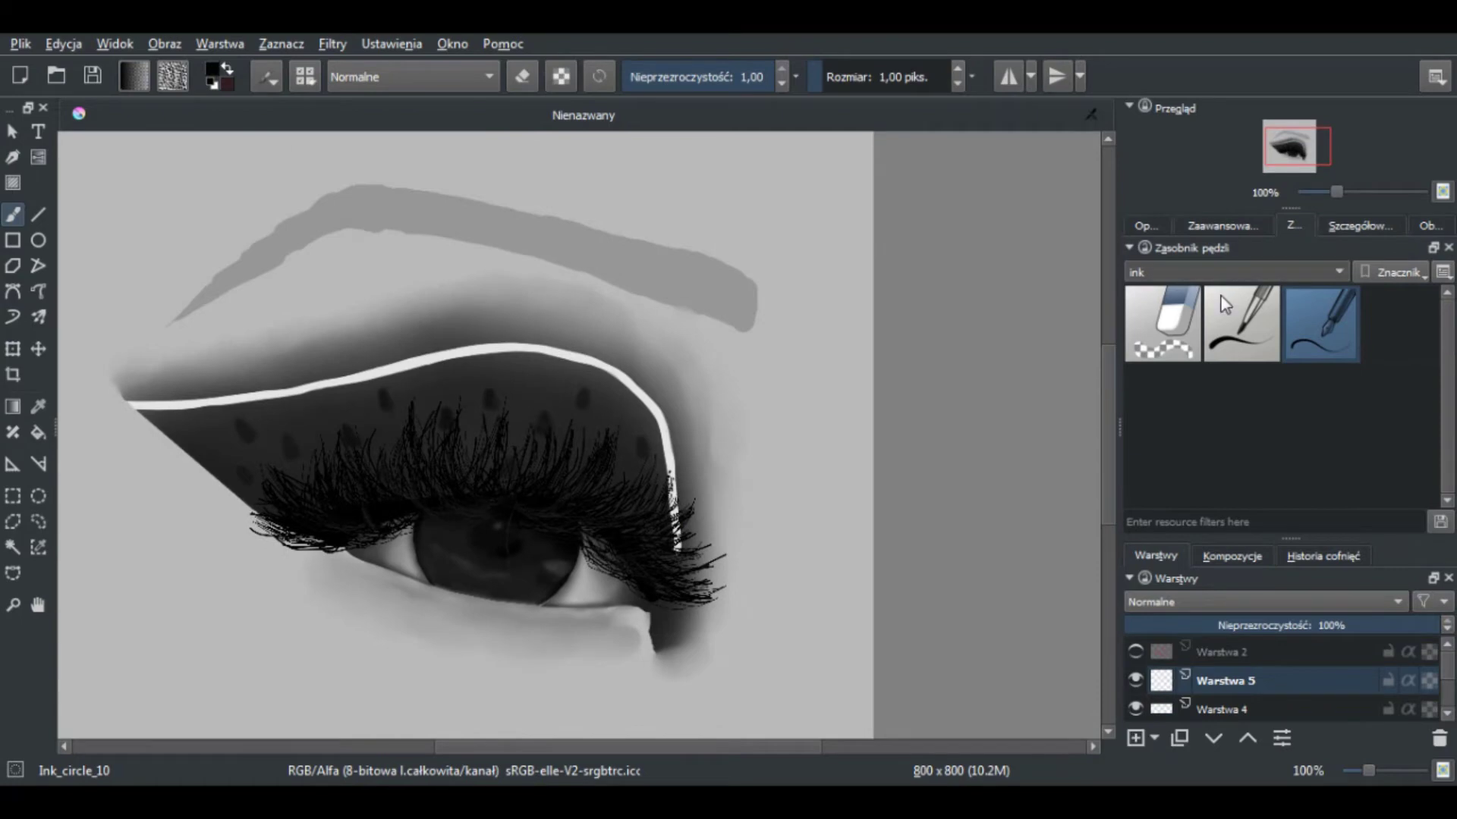
left_click(1222, 225)
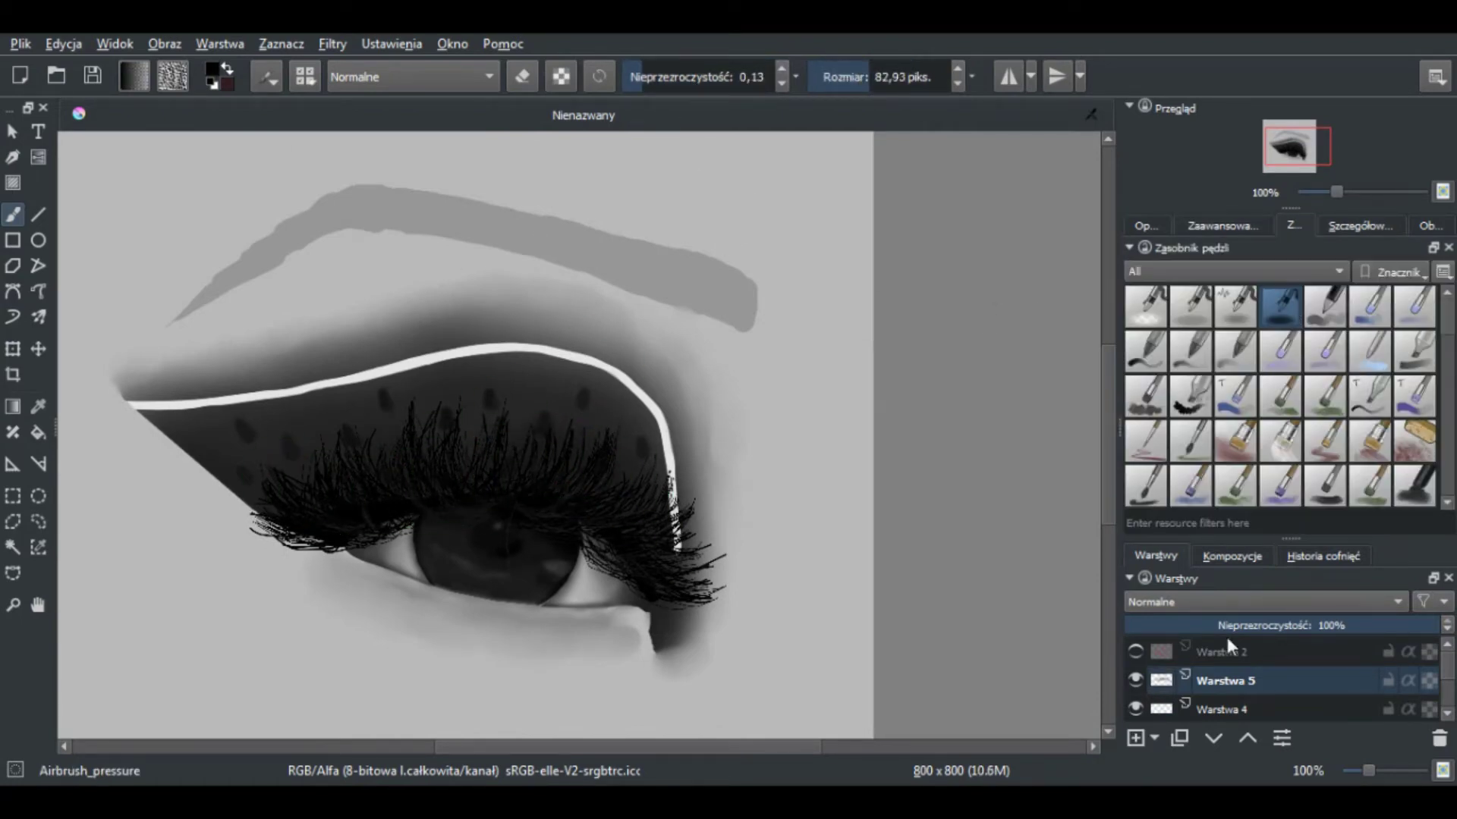
Add hatch texture along the lid, move Warstwa 4 to the top and fade it to 41% opacity
left_click(1294, 225)
key("Insert")
left_click(1281, 397)
left_click(220, 399)
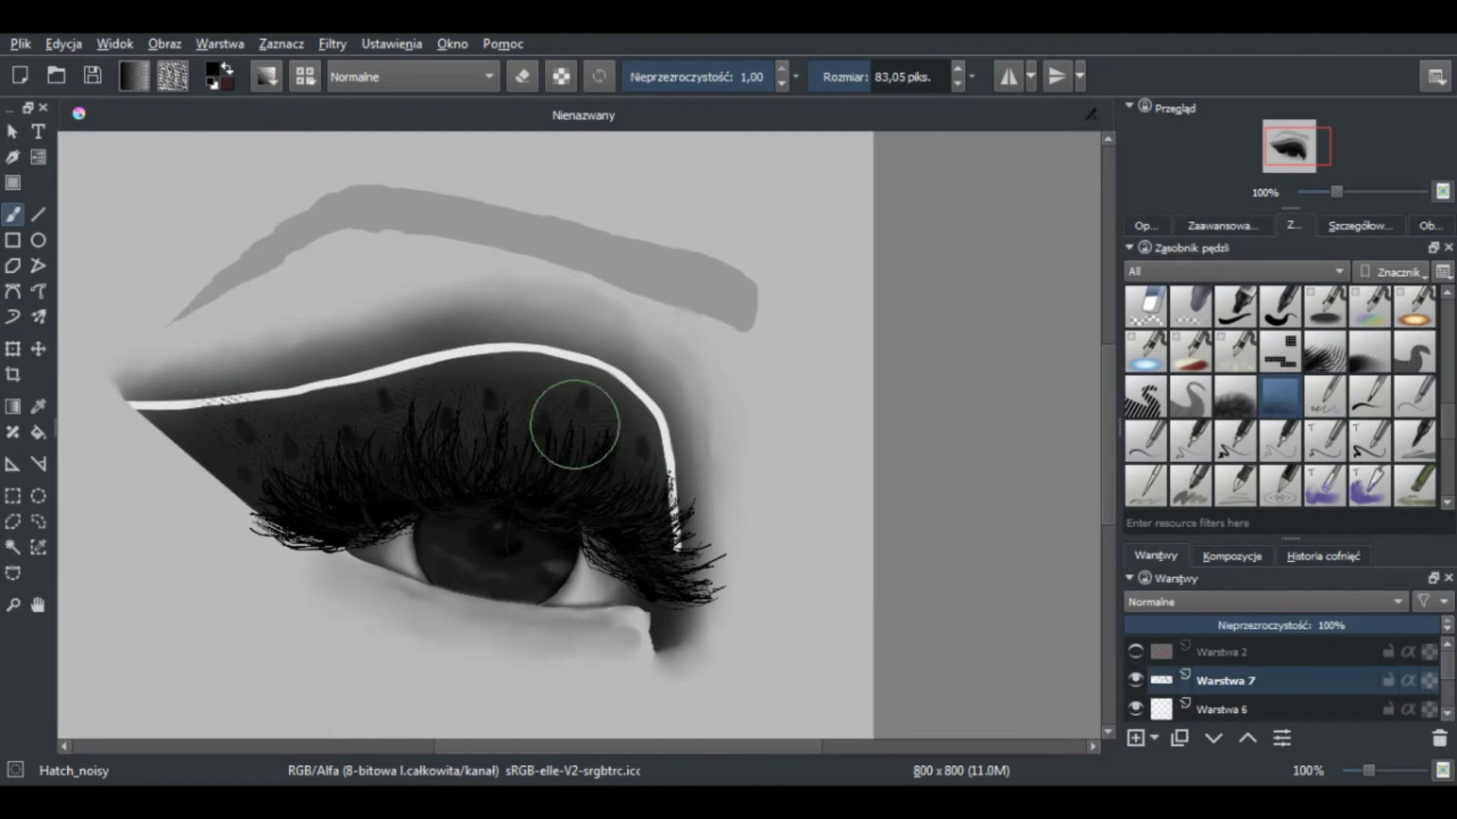
left_click_drag(1445, 727, 1248, 687)
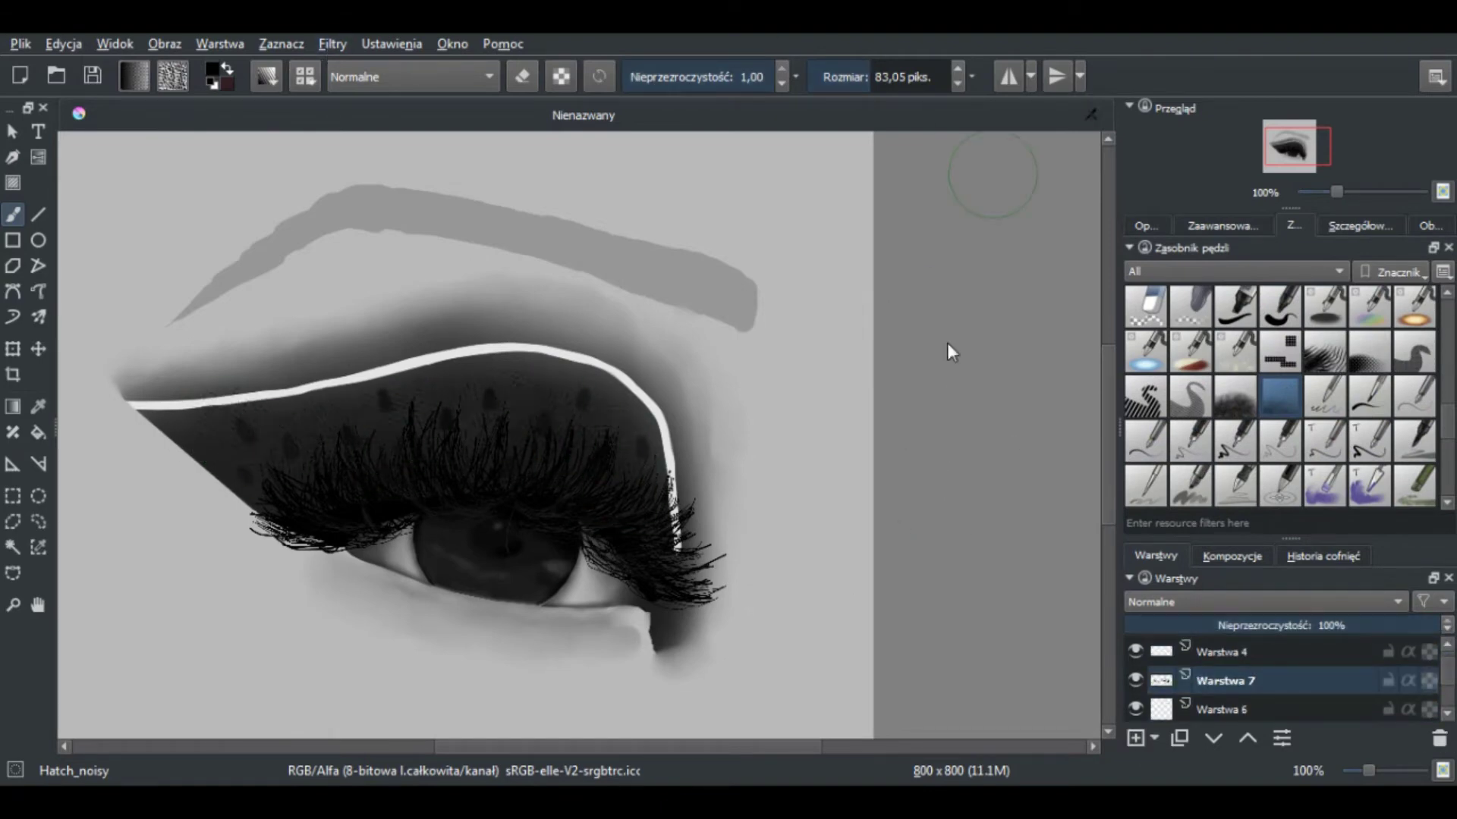
left_click(1244, 625)
On a new layer, paint a pale grey lower-lid line with the soft gaussian brush
left_click(1135, 736)
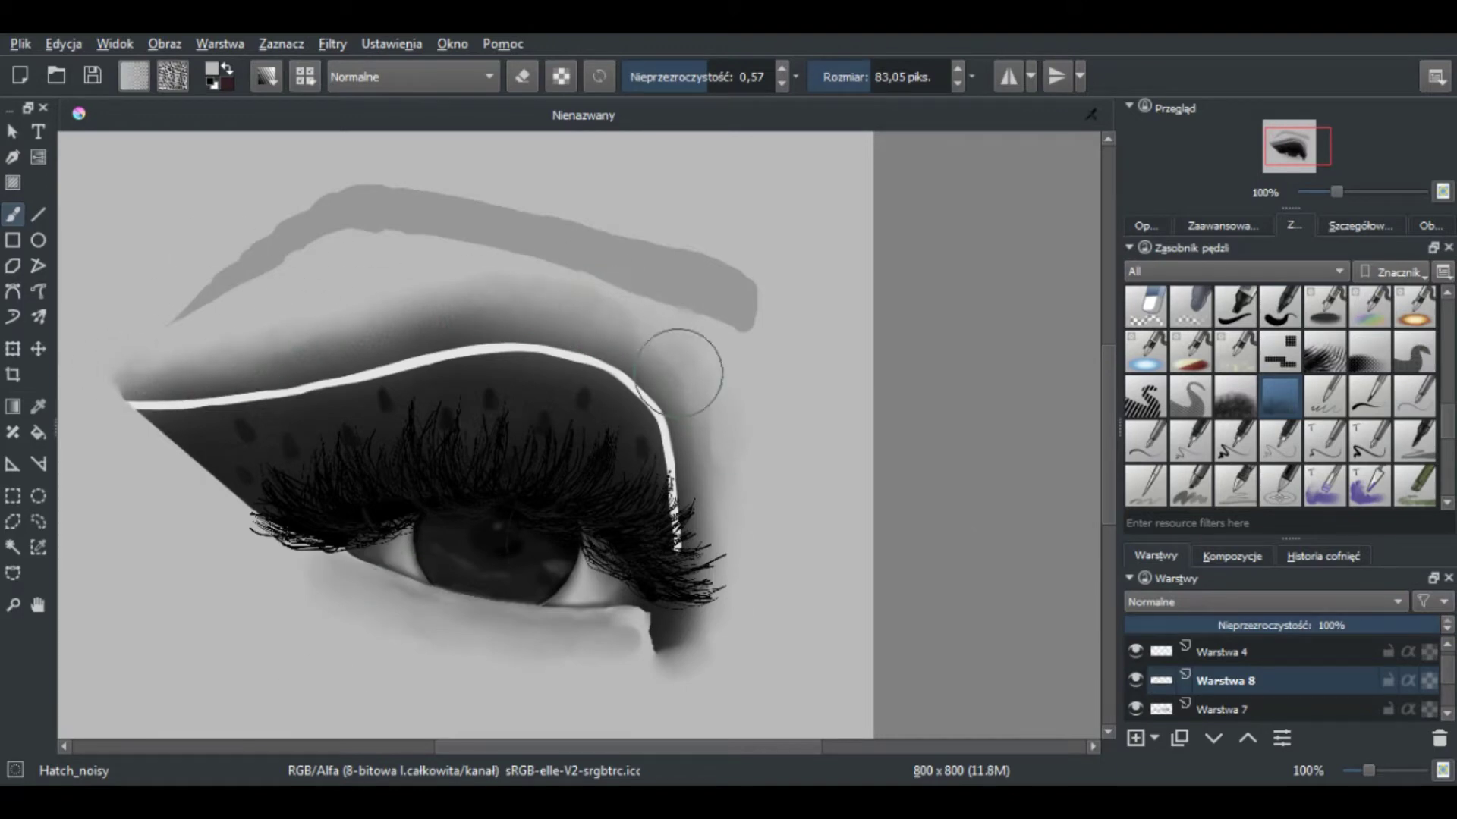
key("o")
key("o")
key("o")
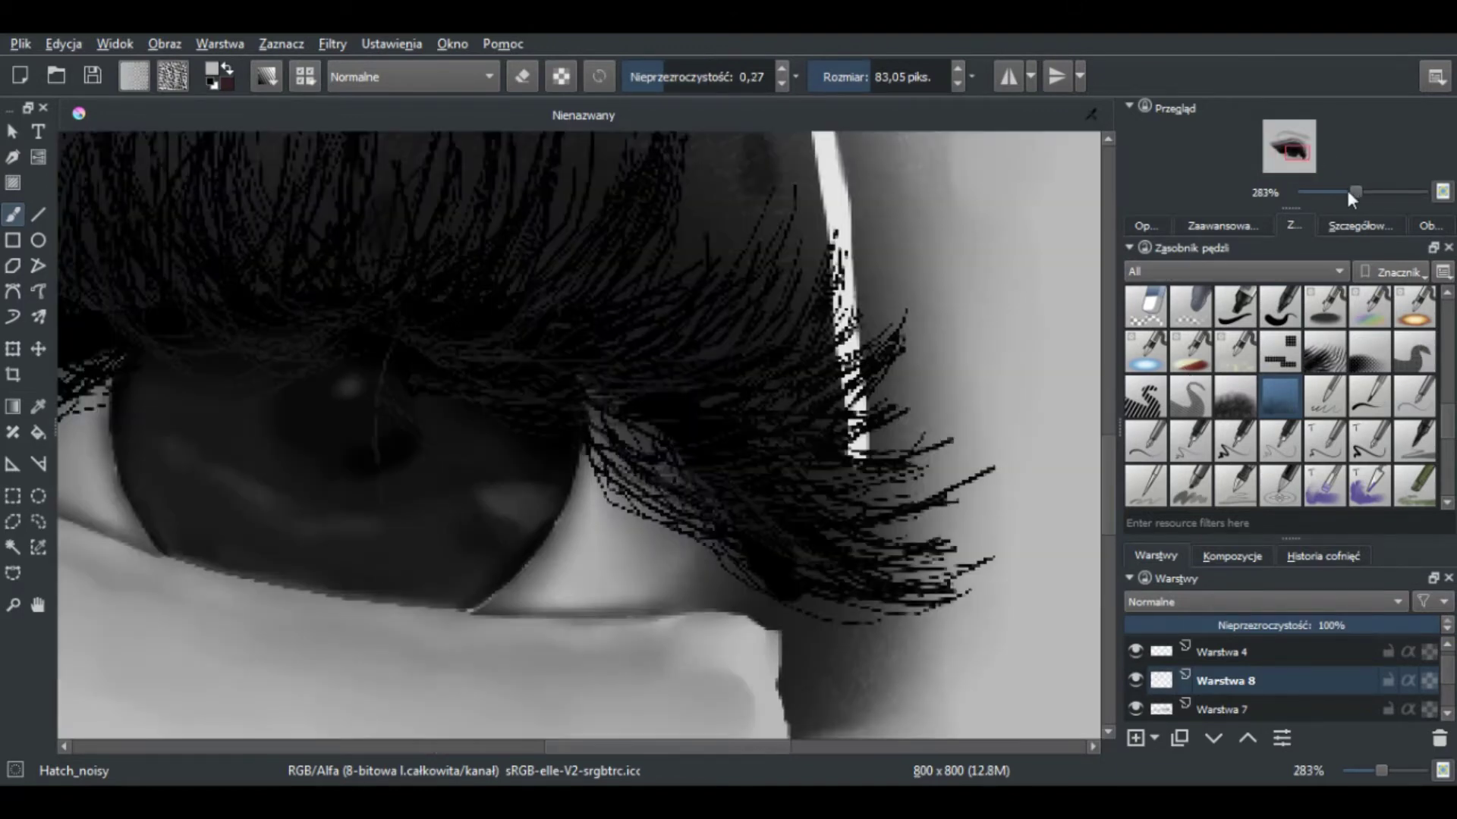
left_click_drag(1337, 191, 1343, 191)
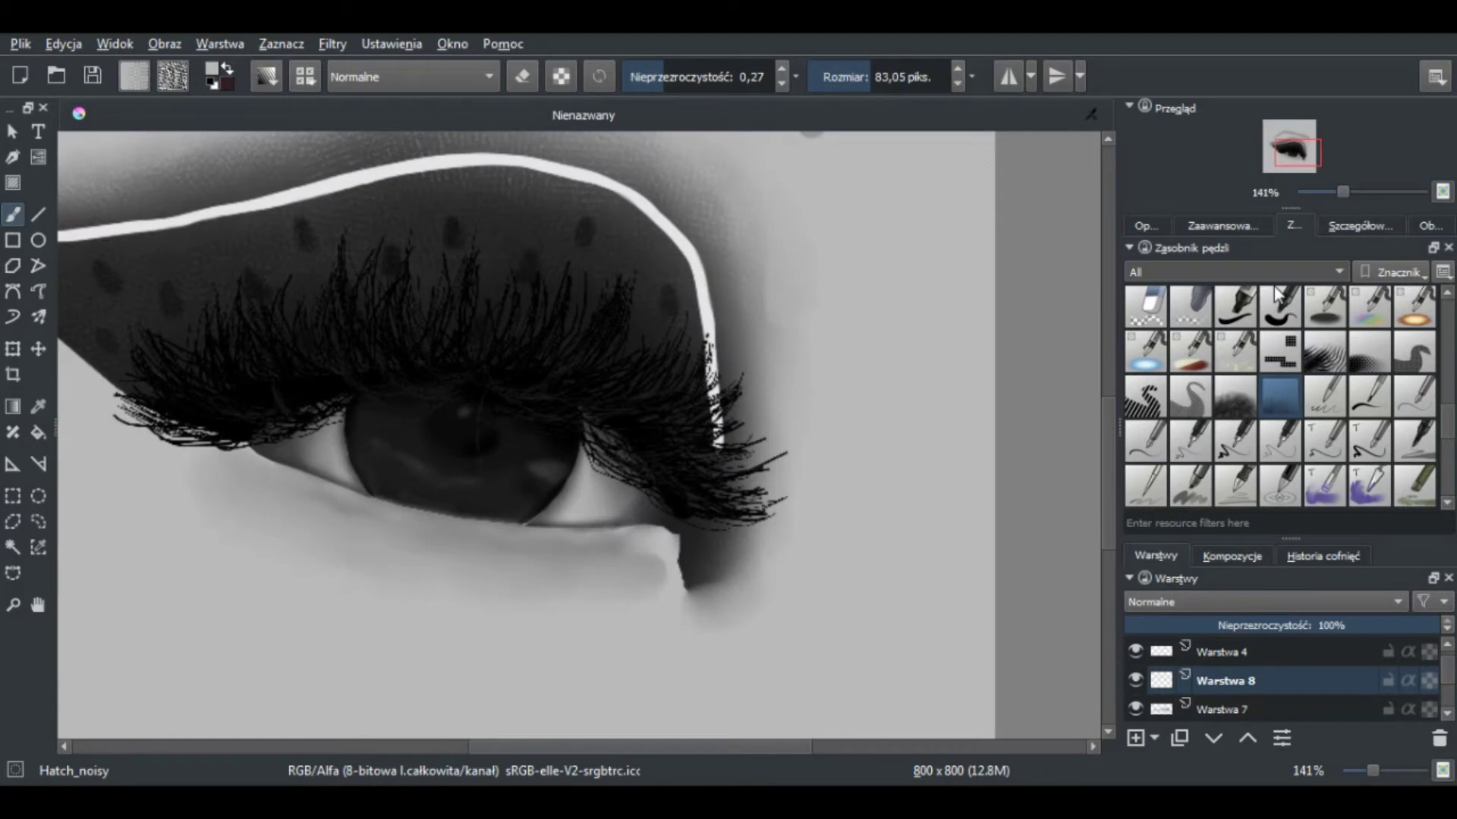
scroll(1273, 285, "down", 3)
left_click(1190, 349)
left_click(1222, 226)
mouse_move(273, 474)
left_mouse_down()
mouse_move(242, 461)
mouse_move(368, 520)
left_mouse_up()
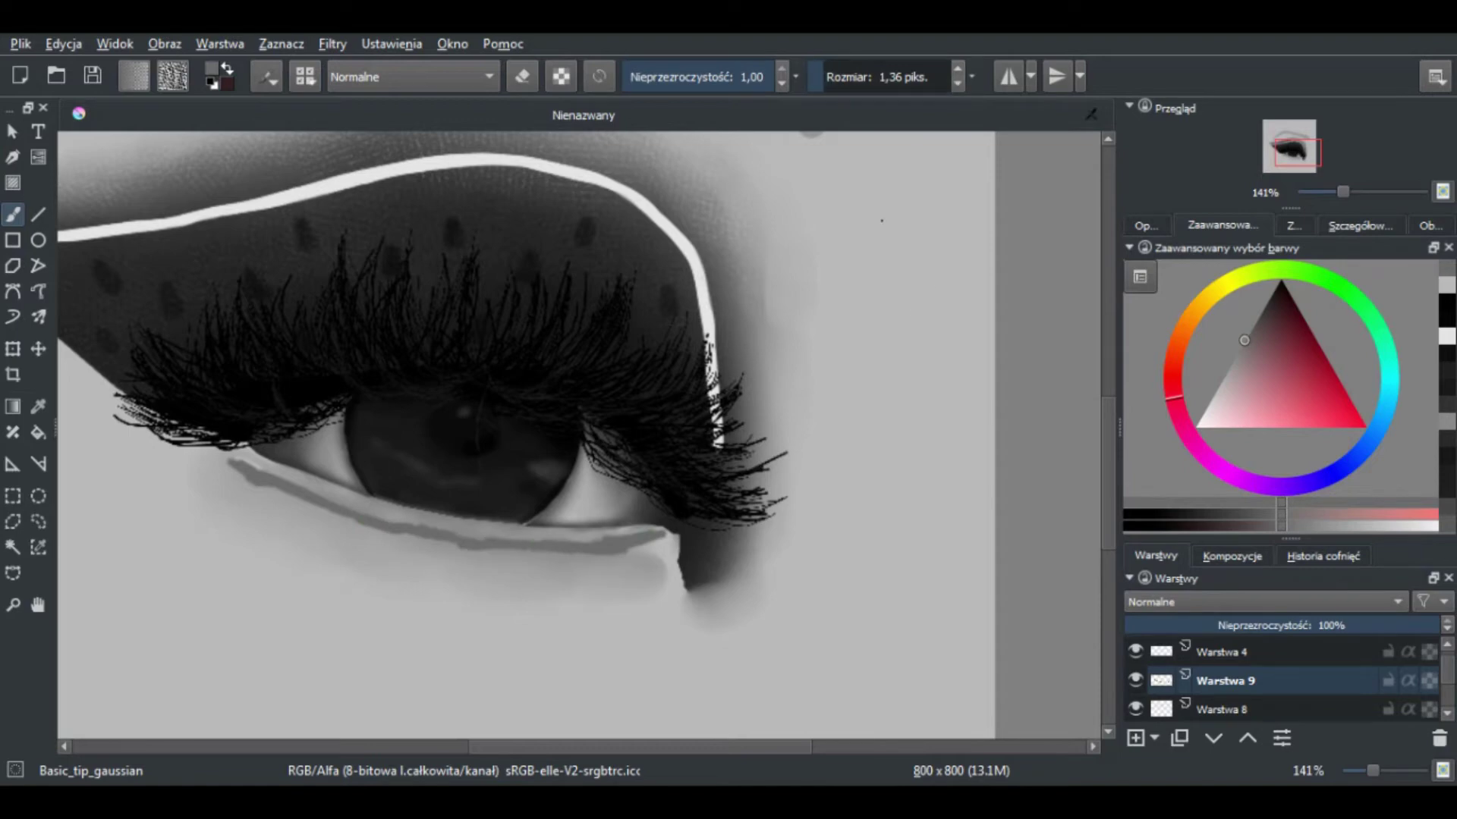
Airbrush darker shading along and under the lower eyelid and lash line
left_click(1369, 350)
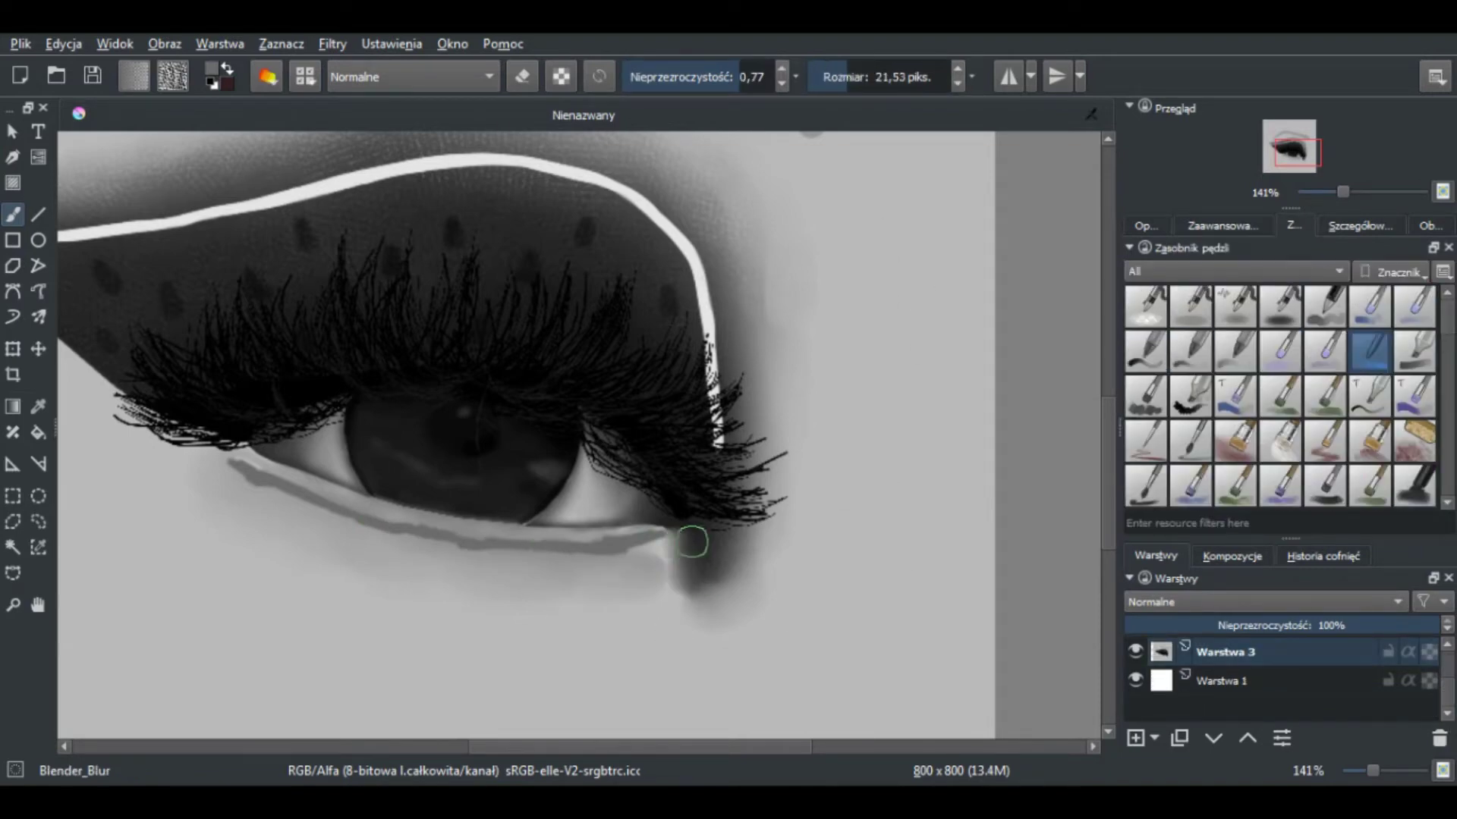
left_click(1190, 350)
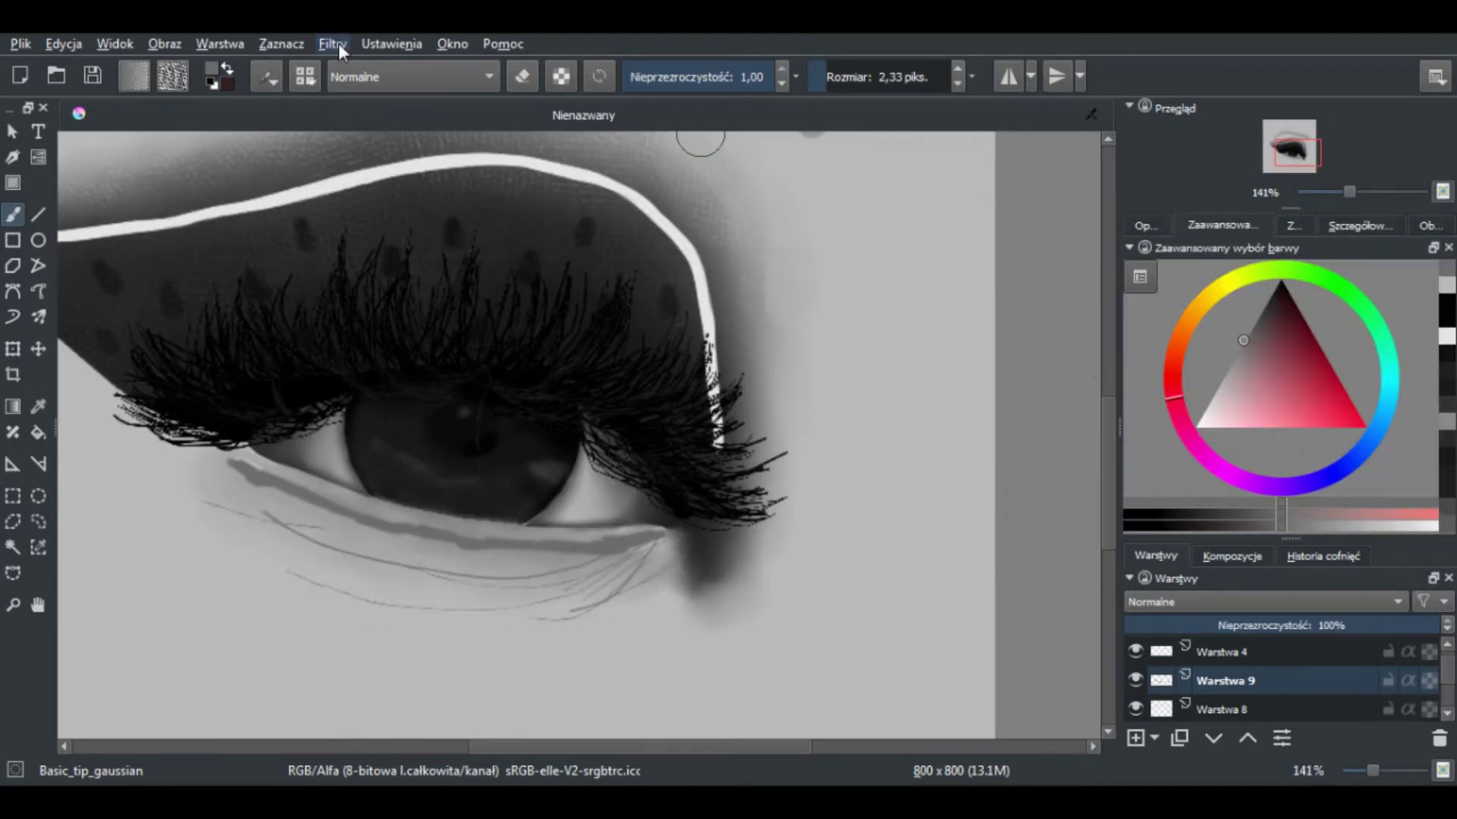
left_click(1293, 225)
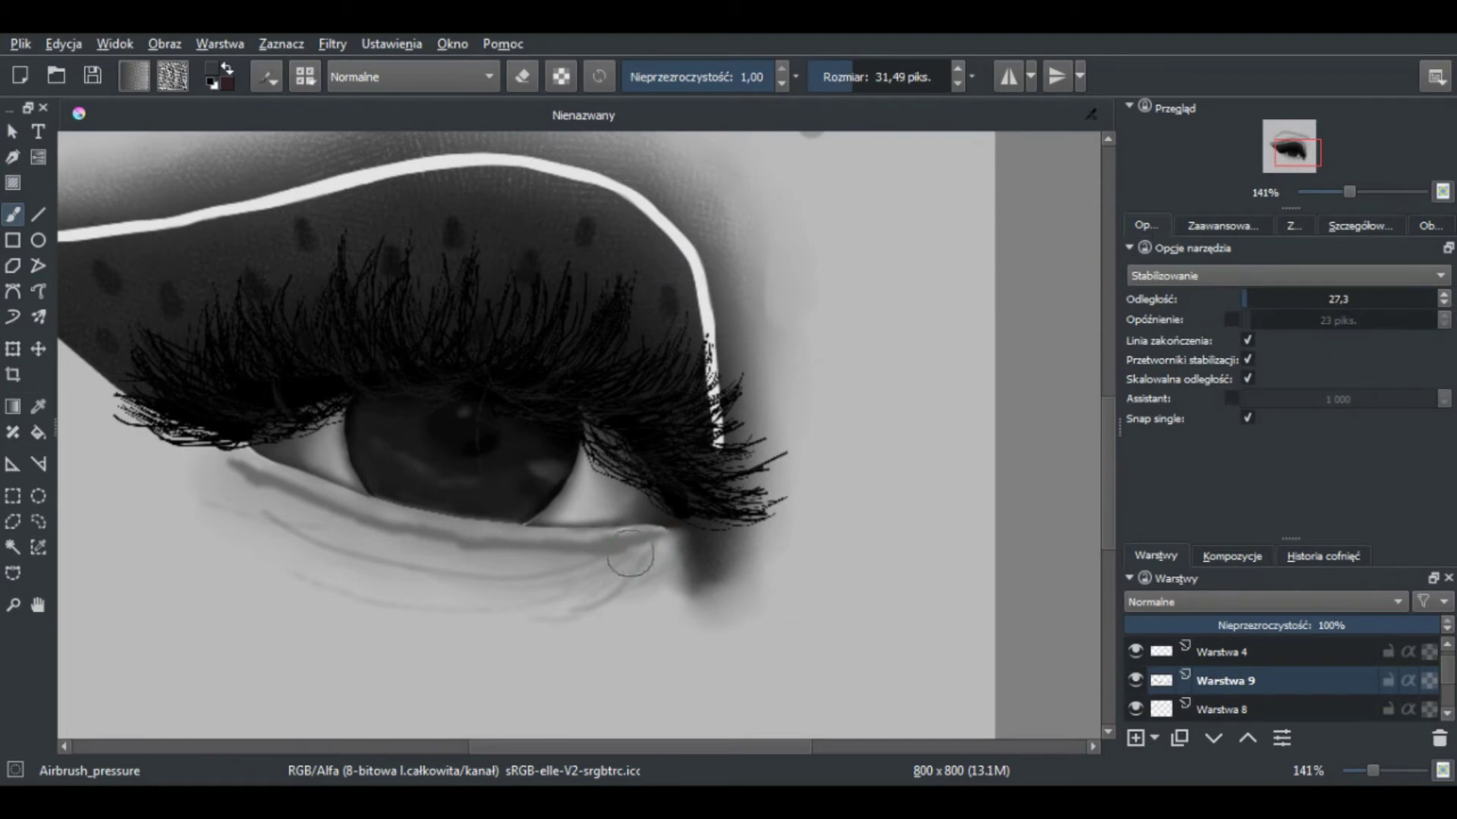
mouse_move(438, 543)
left_mouse_down()
mouse_move(260, 504)
mouse_move(129, 416)
left_mouse_up()
left_click_drag(243, 487, 400, 545)
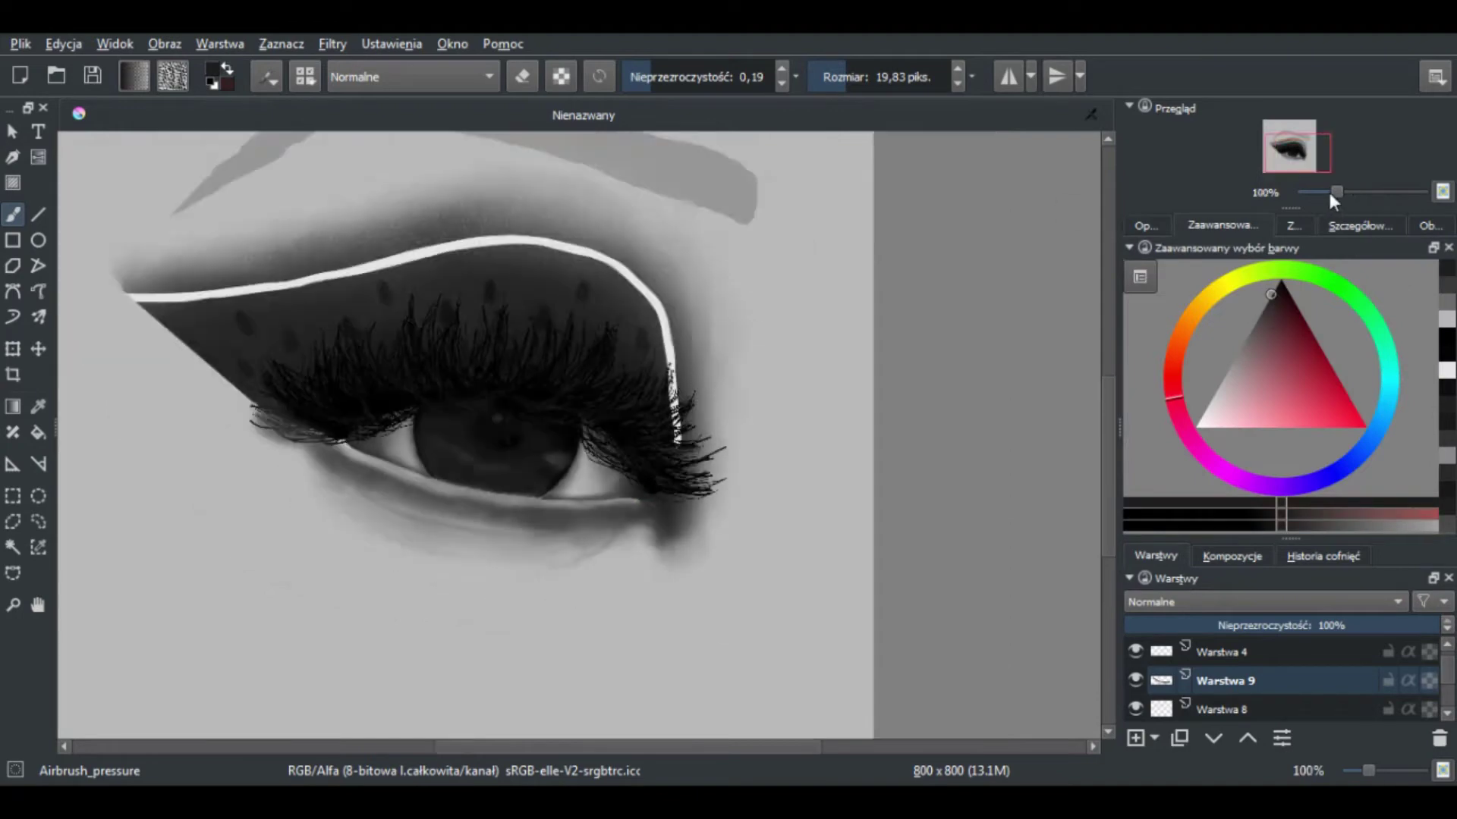
left_click_drag(169, 422, 273, 484)
key("plus")
Hatch a lighter tint beside the outer lash tips with Hatch_noisy, then reset colour to black
left_click(1293, 225)
left_click(1279, 441)
left_click(1222, 226)
left_click(1215, 389)
key("minus")
key("minus")
key("plus")
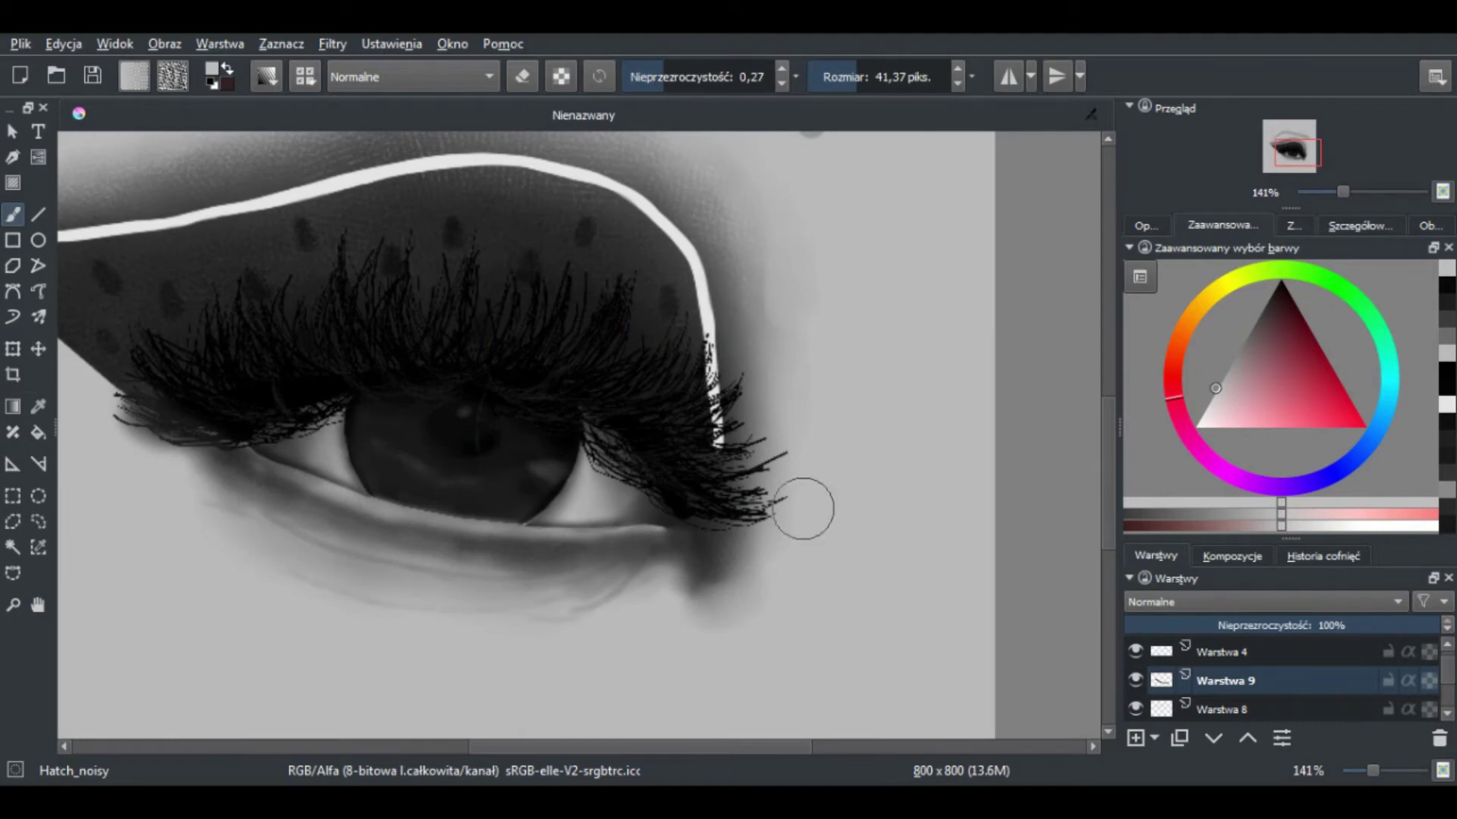
left_click(1204, 405)
left_click_drag(778, 501, 790, 521)
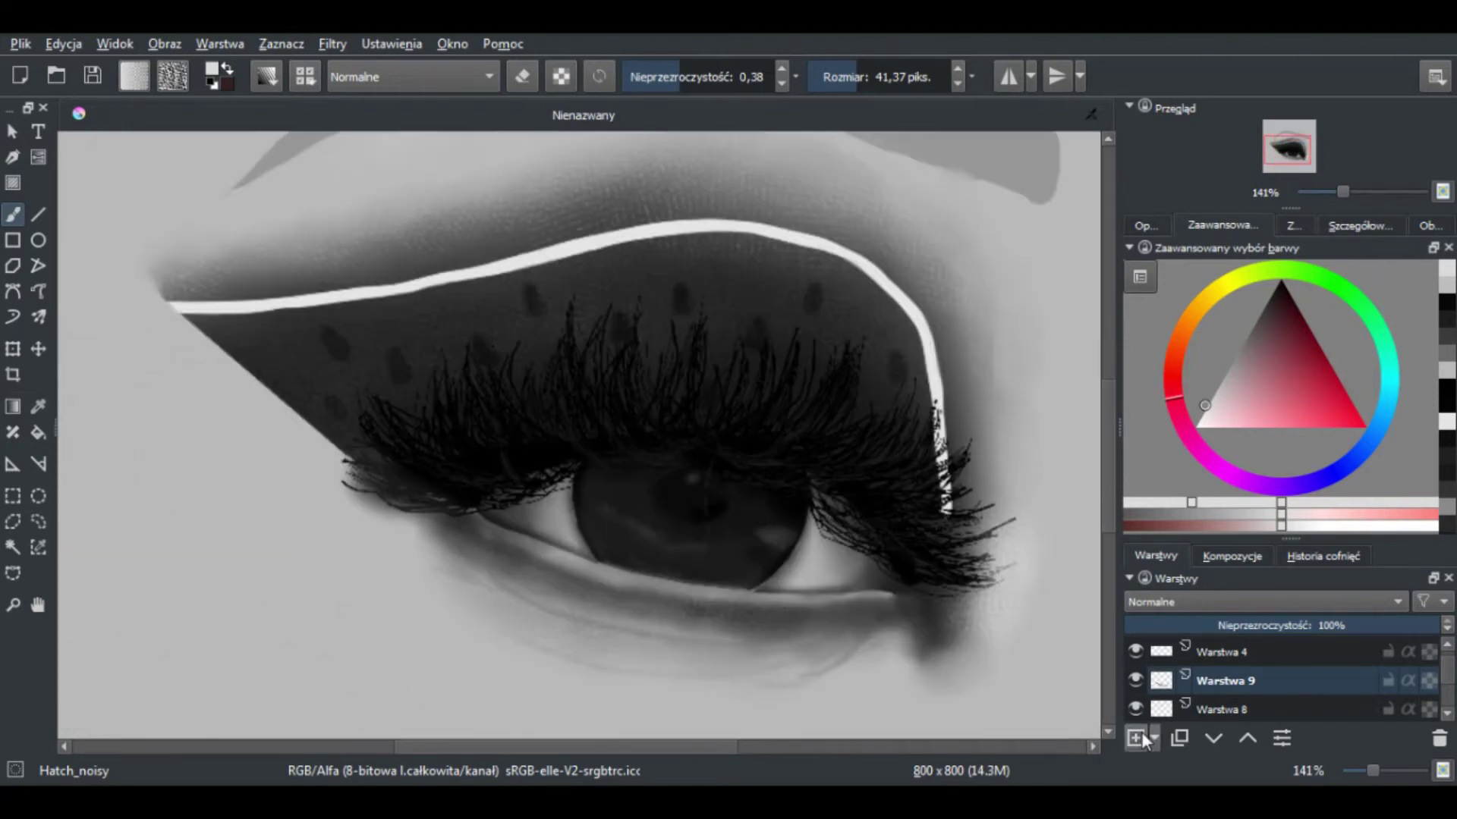
key("d")
left_click(1294, 226)
Draw the first curved black lower lashes with a thin Ink_circle_10 brush
left_click(1184, 319)
left_click(1226, 225)
left_click(1146, 225)
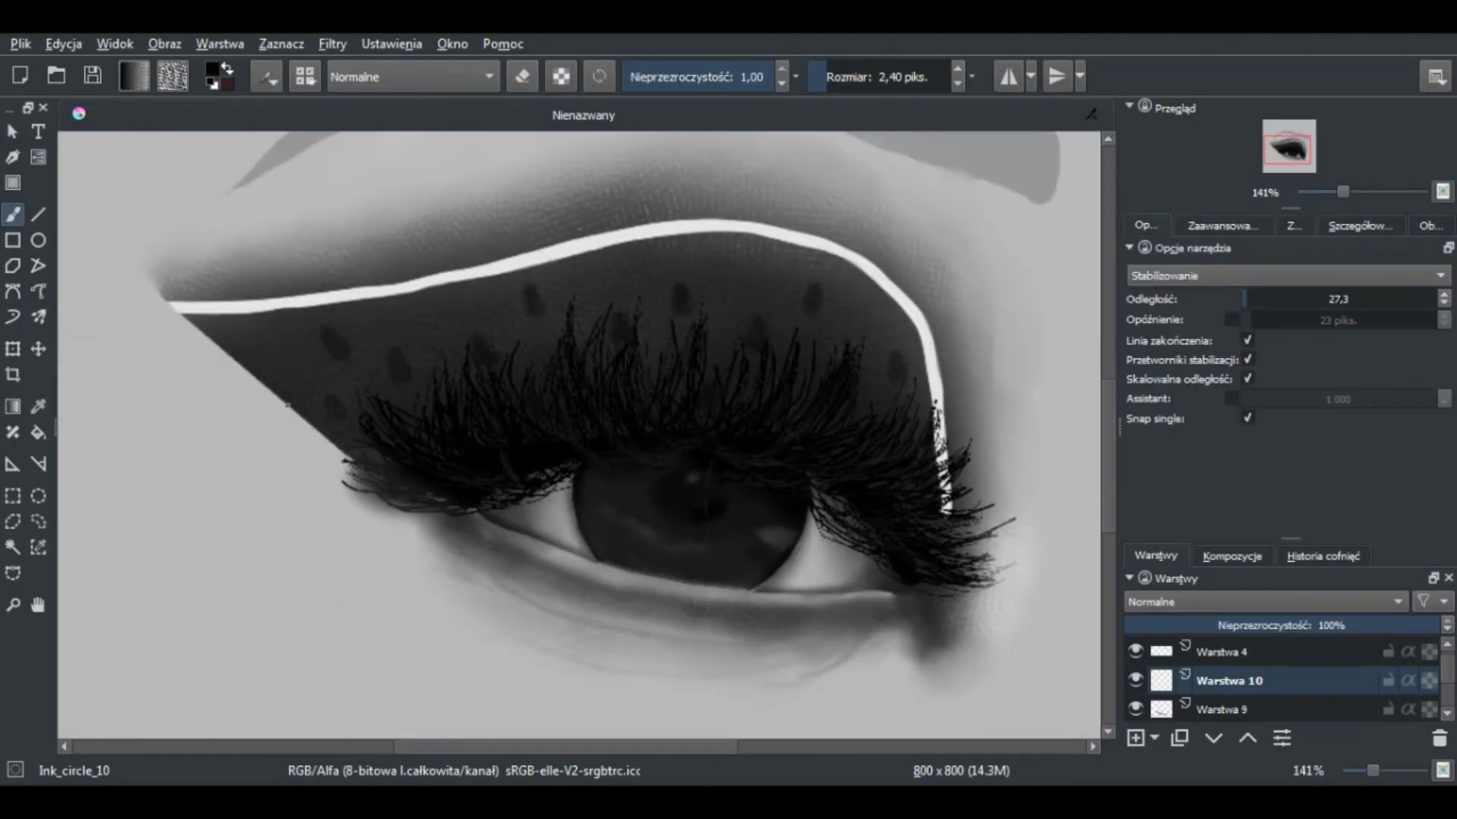
scroll(435, 563, "up", 2)
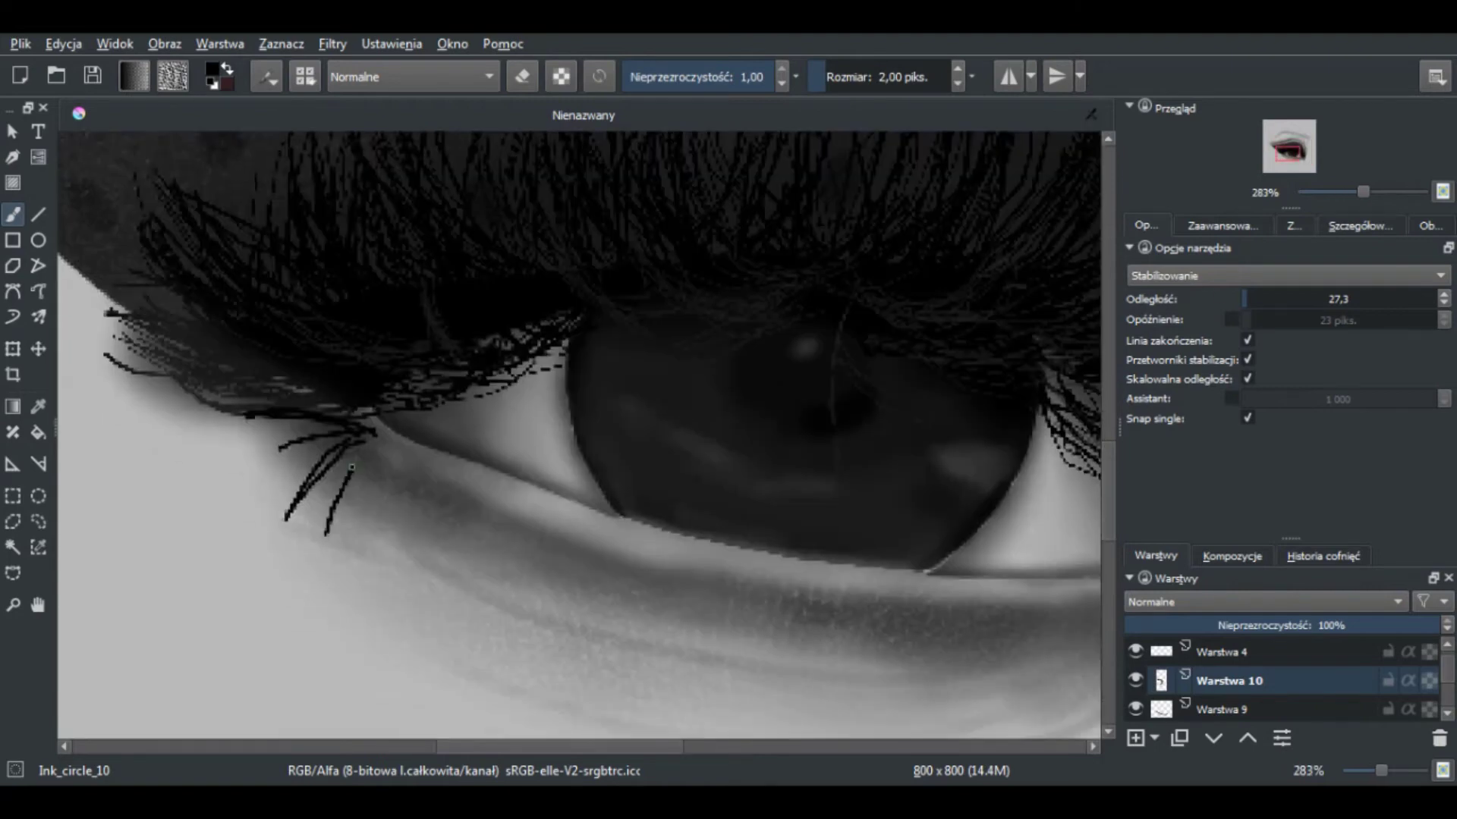
left_click_drag(419, 475, 363, 561)
left_click_drag(458, 493, 401, 575)
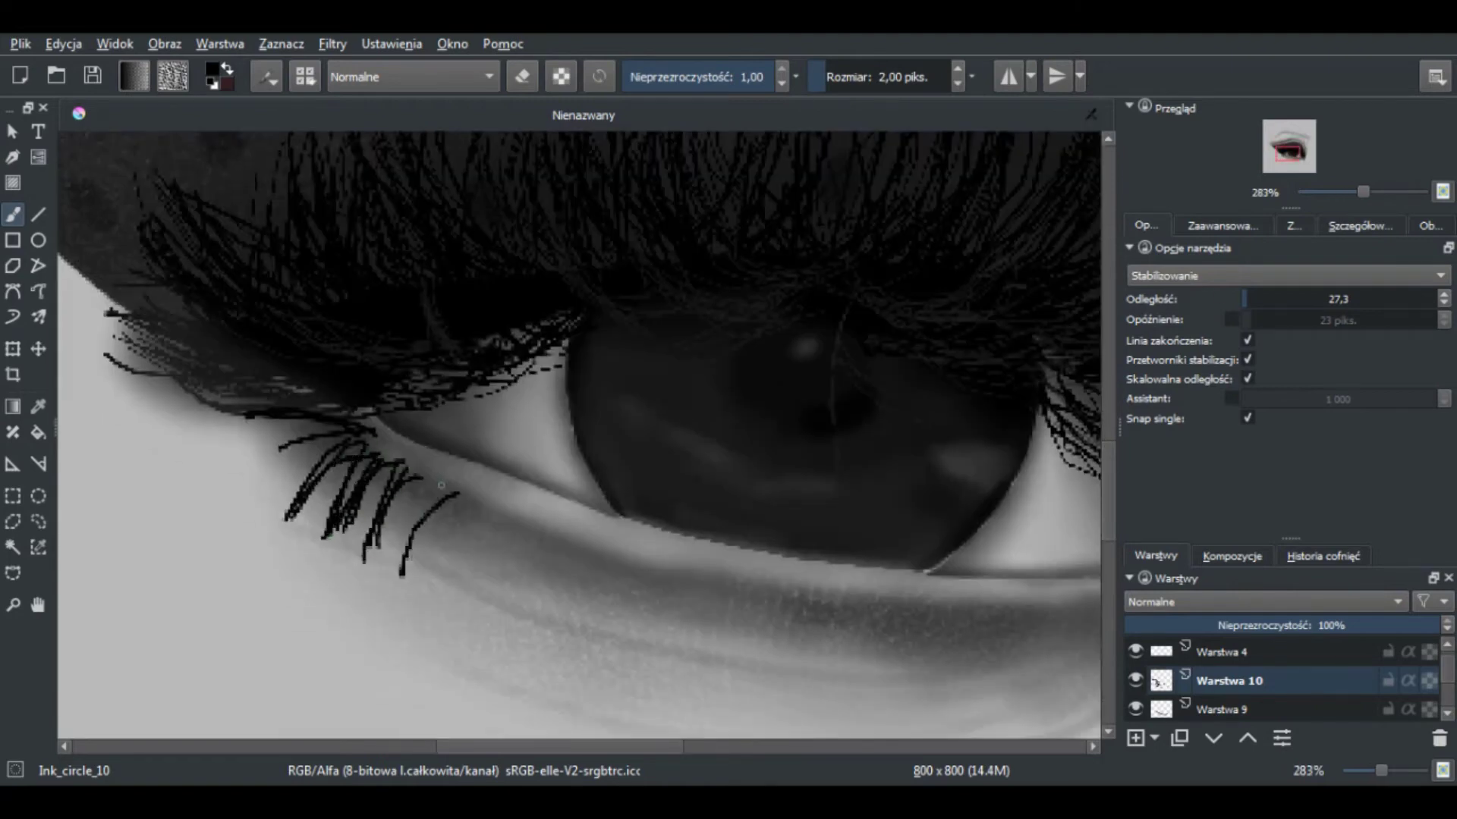
left_click_drag(618, 576, 588, 674)
Add more black lower lash strands out toward the outer corner
left_click_drag(437, 487, 394, 564)
left_click_drag(552, 524, 507, 616)
left_click_drag(599, 569, 584, 646)
mouse_move(697, 571)
left_mouse_down()
mouse_move(675, 649)
mouse_move(548, 579)
left_mouse_up()
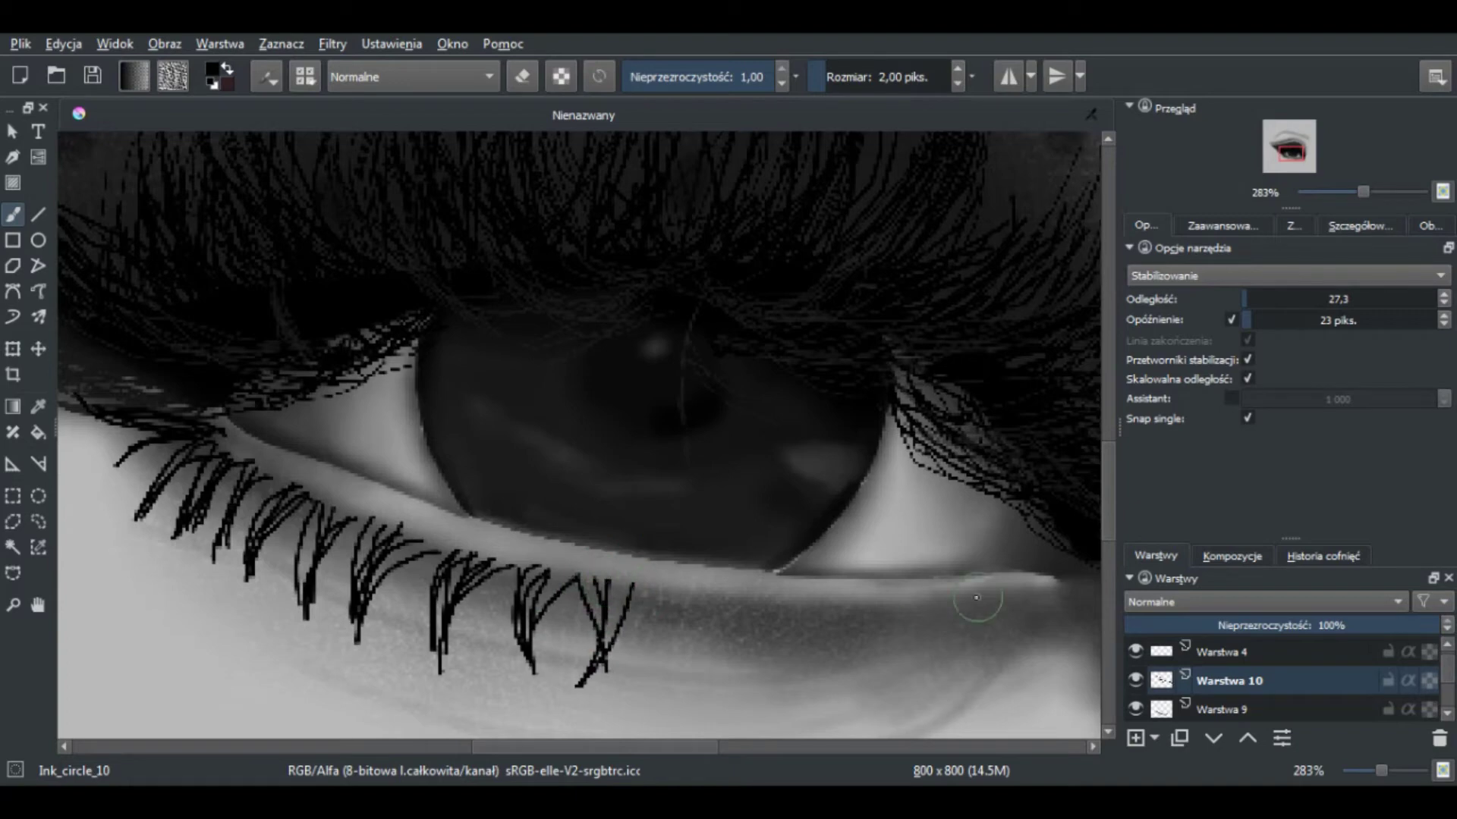
left_click_drag(952, 590, 1016, 671)
left_click_drag(907, 597, 944, 691)
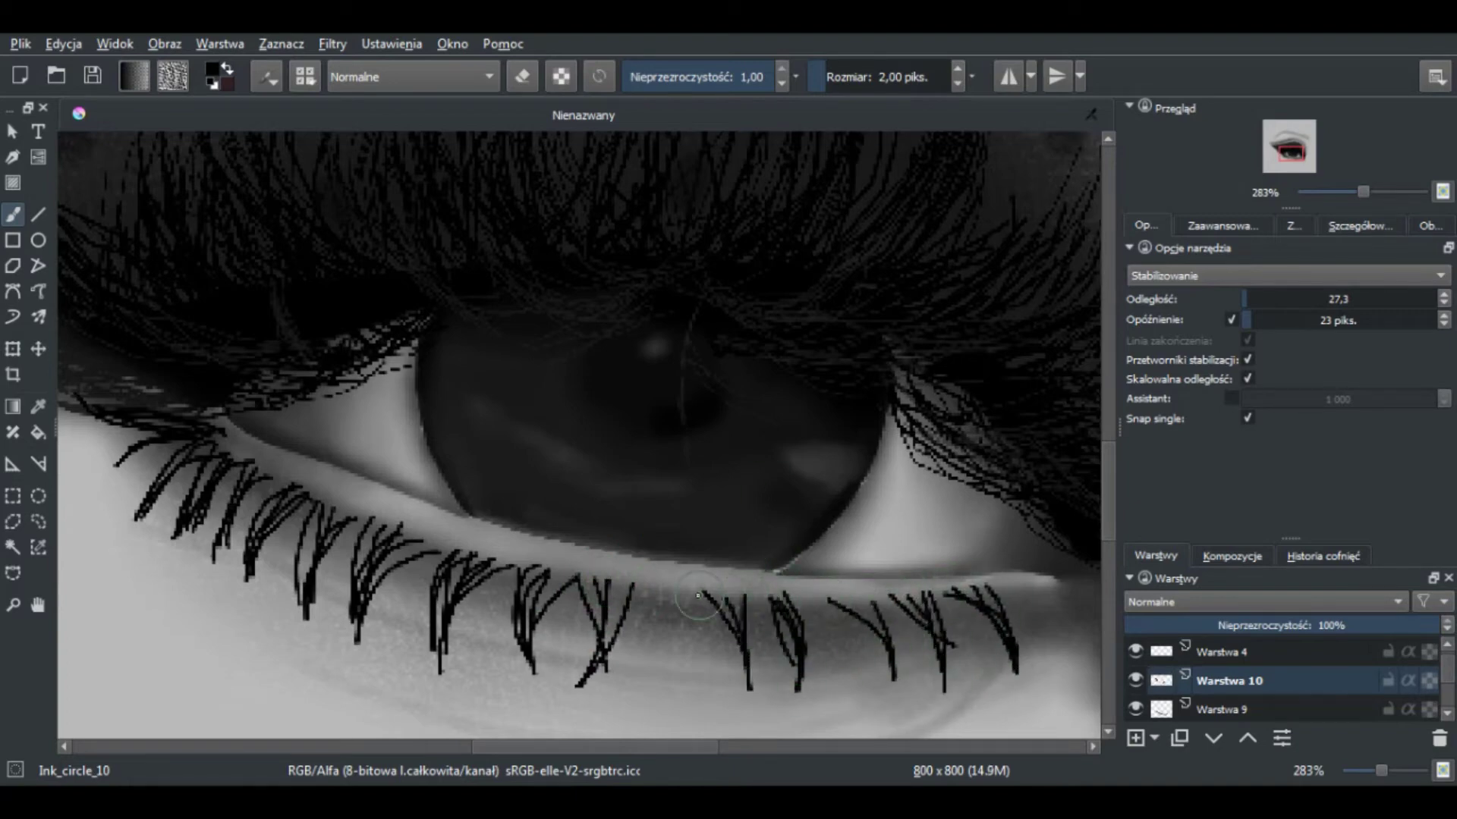
left_click_drag(654, 581, 670, 687)
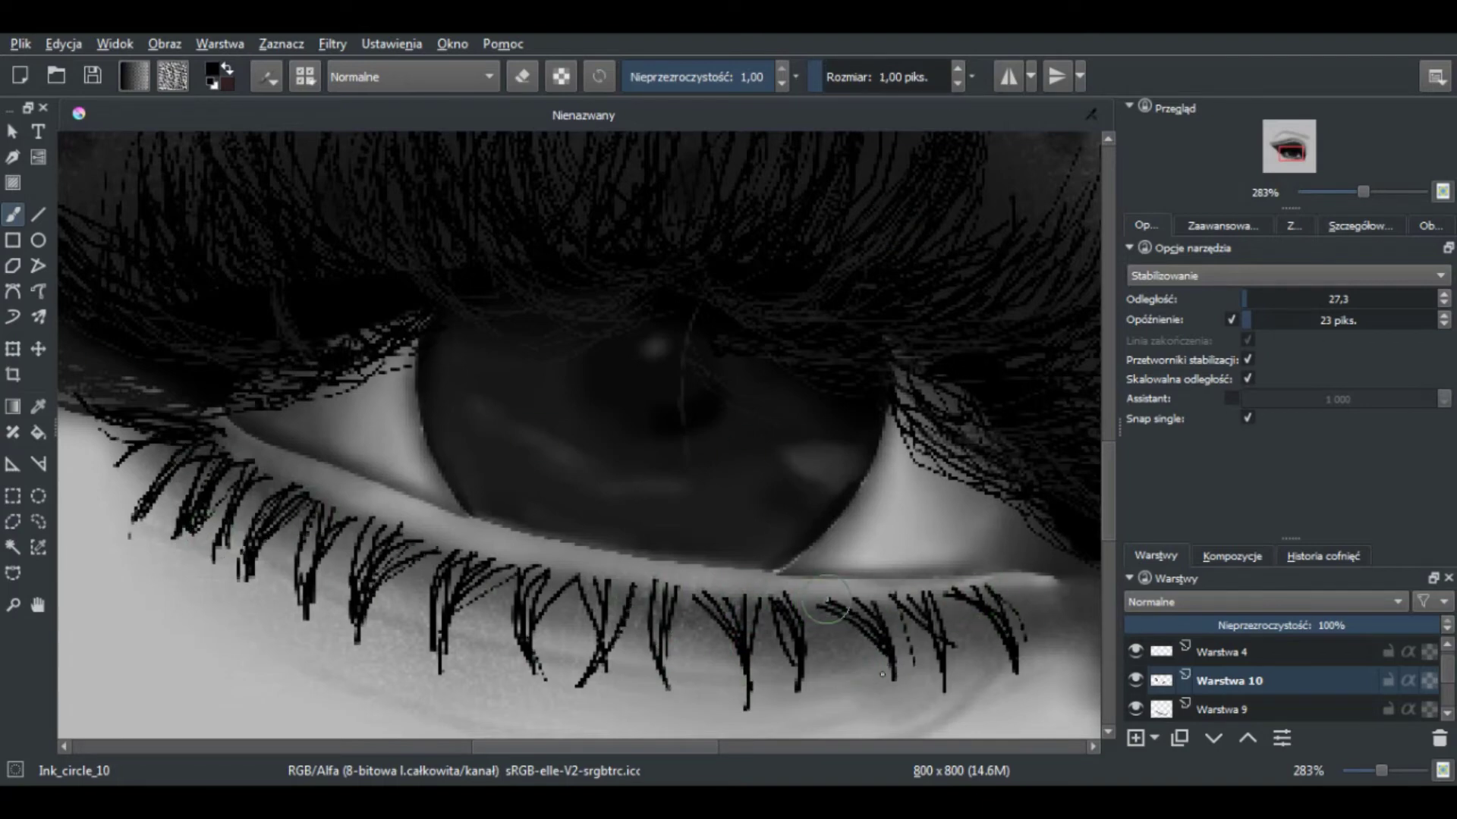
On a new layer, start dark hair strokes at the eyebrow's tail
key("minus")
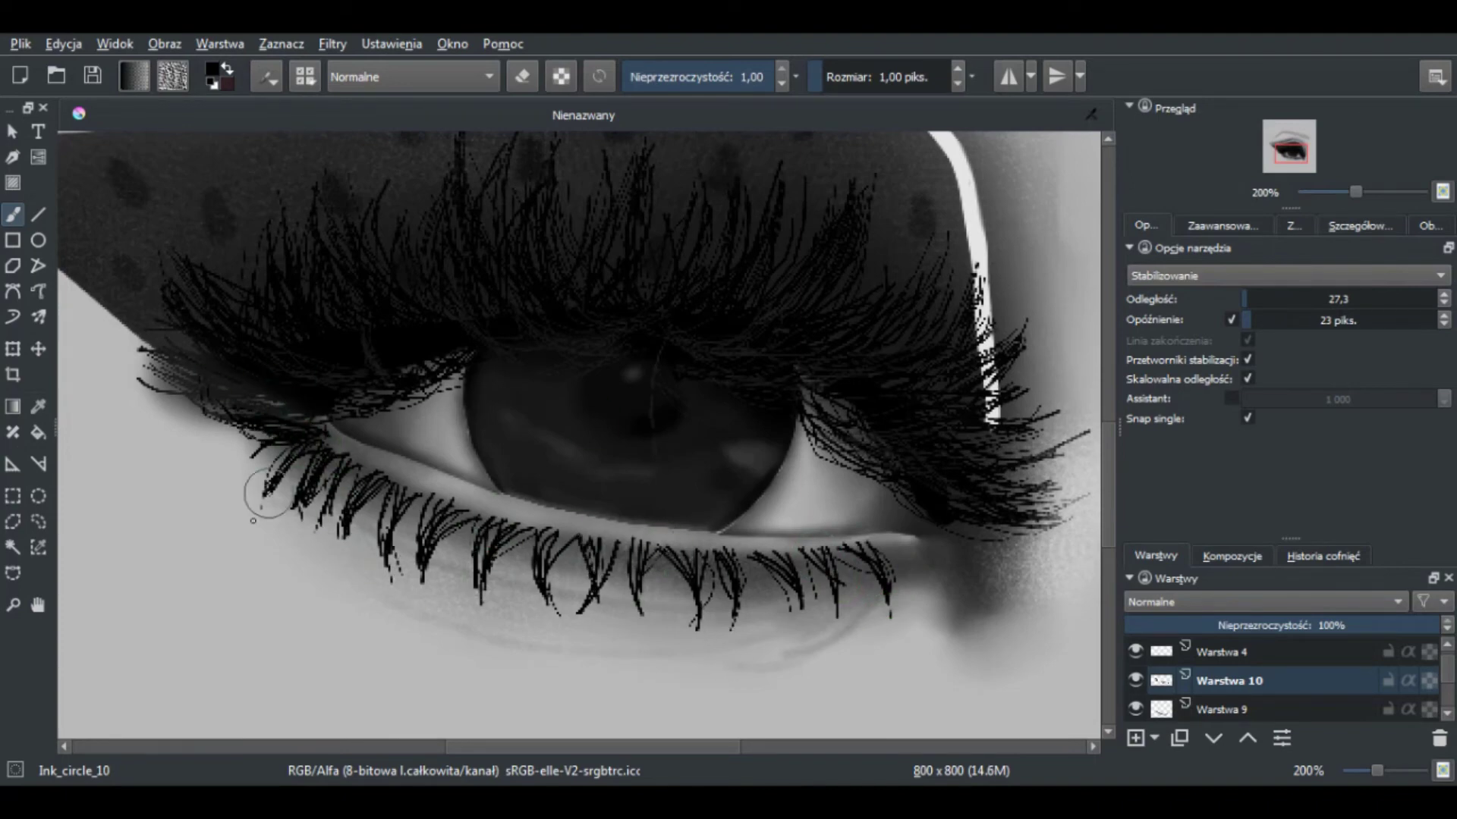
left_click_drag(1343, 194, 1329, 194)
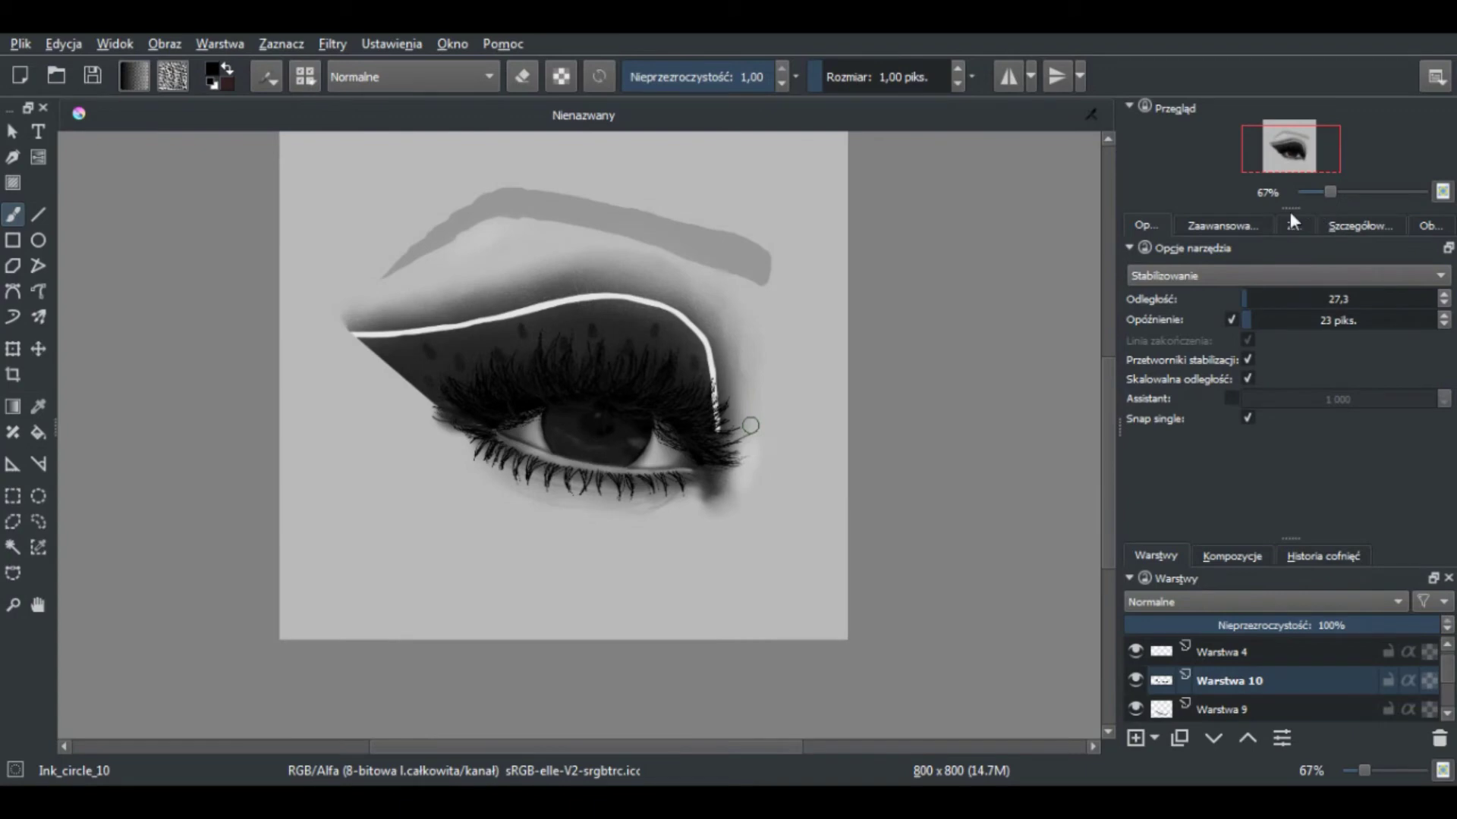
left_click(1135, 737)
left_click(1221, 226)
key("1")
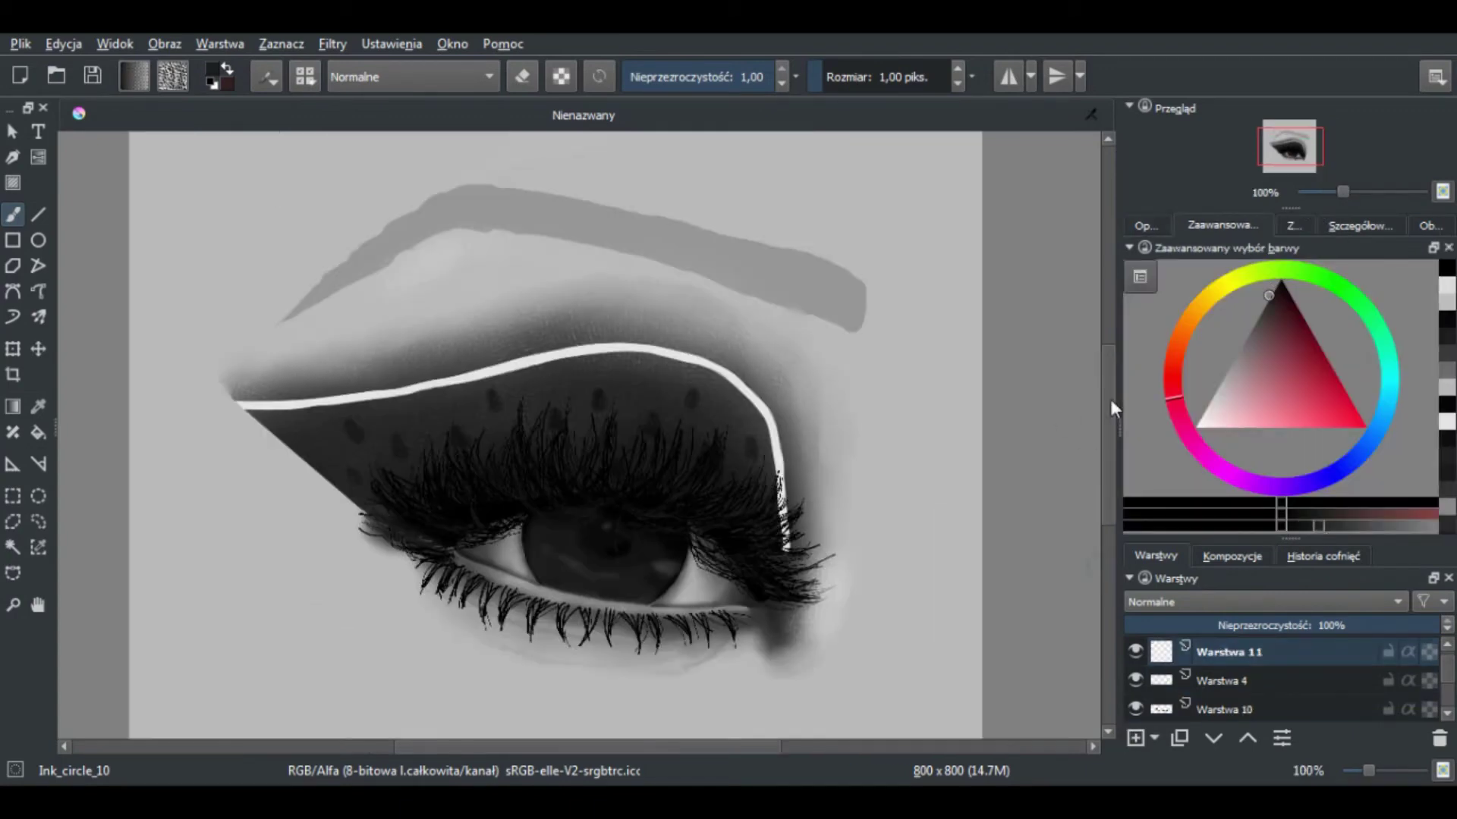
left_click(1329, 525)
left_click_drag(858, 396, 847, 438)
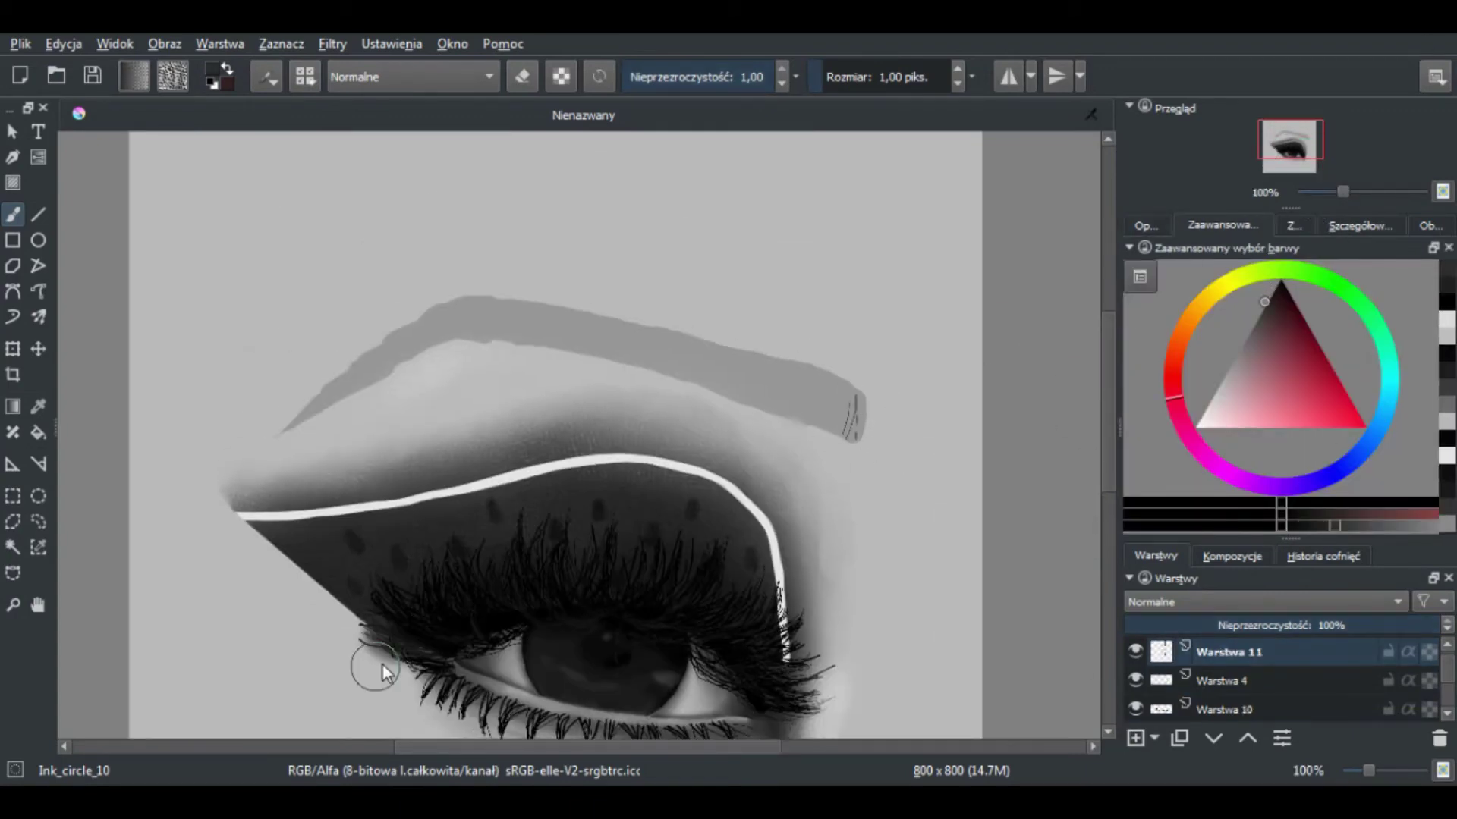
At 200% zoom, fill the eyebrow's outer tail with thin dark hair strokes
key("2")
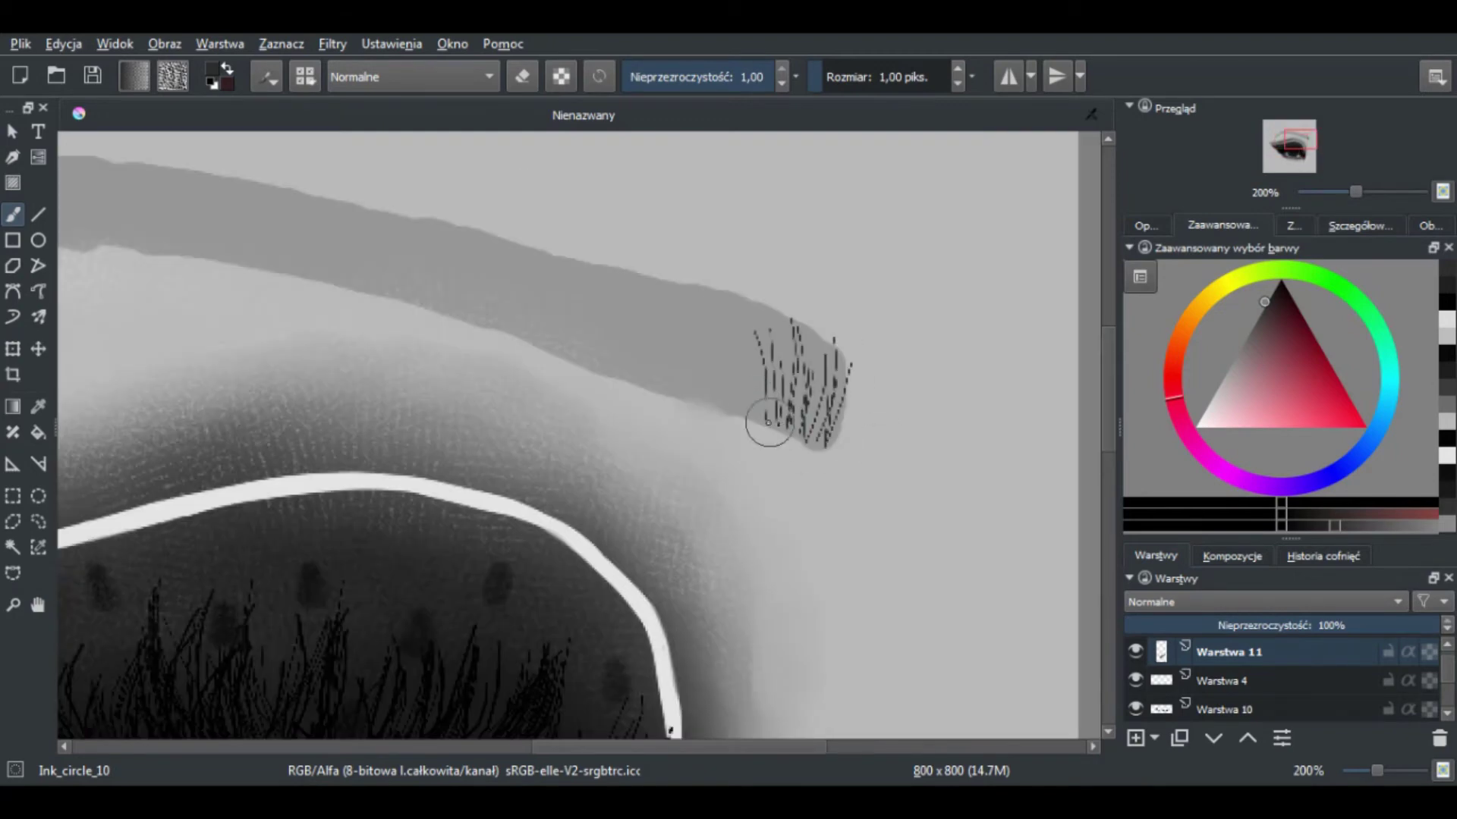
left_click_drag(735, 406, 978, 521)
left_click_drag(876, 436, 914, 497)
left_click_drag(644, 421, 835, 455)
left_click_drag(975, 455, 979, 538)
left_click_drag(865, 436, 907, 508)
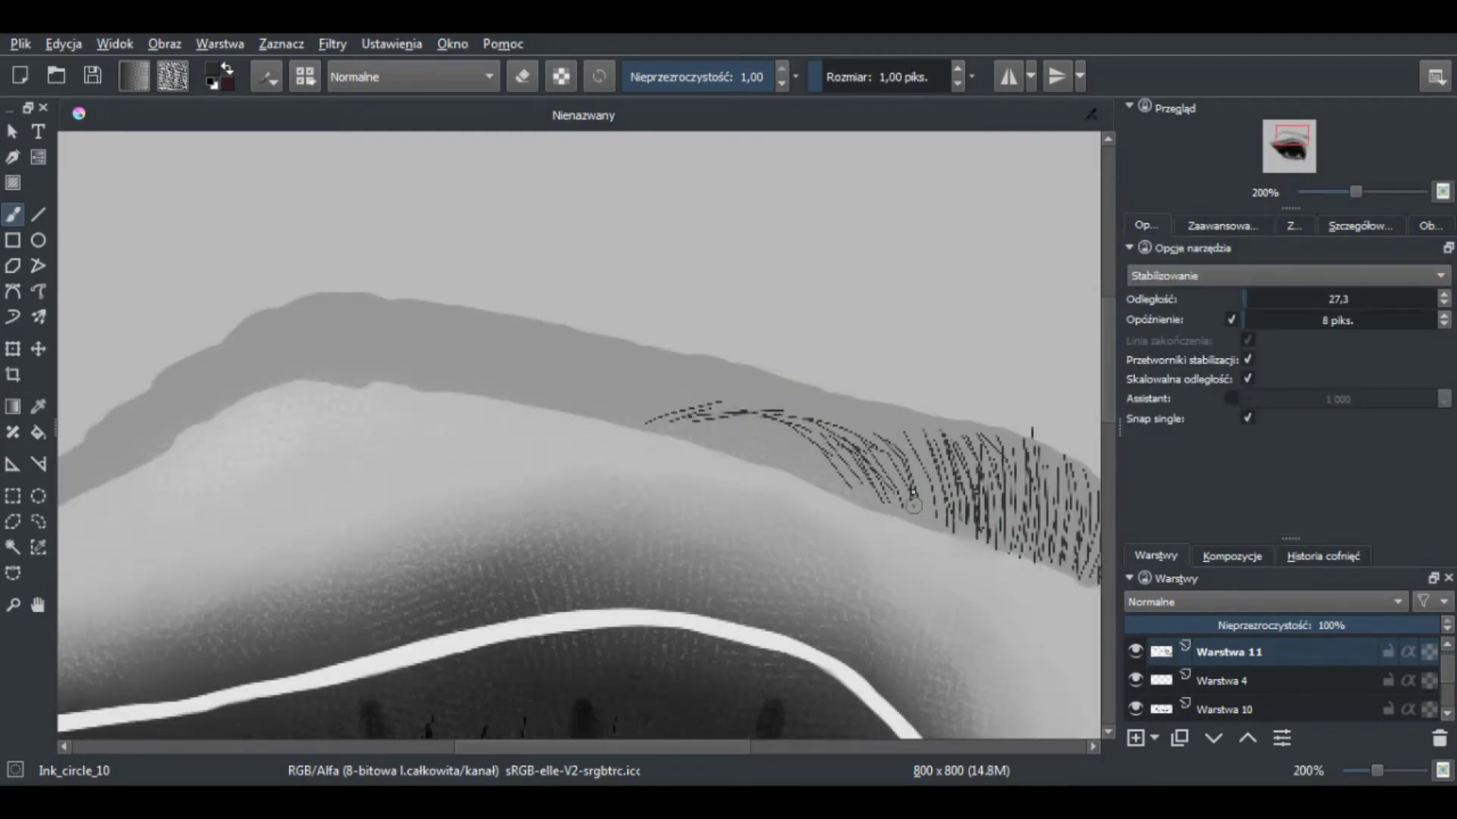
left_click_drag(702, 418, 823, 473)
left_click_drag(897, 92, 935, 80)
Fill the middle and inner end of the eyebrow with dense hair strokes
left_click_drag(649, 418, 804, 451)
left_click_drag(496, 261, 685, 262)
left_click_drag(804, 364, 948, 391)
left_click_drag(751, 376, 850, 349)
left_click_drag(762, 368, 854, 417)
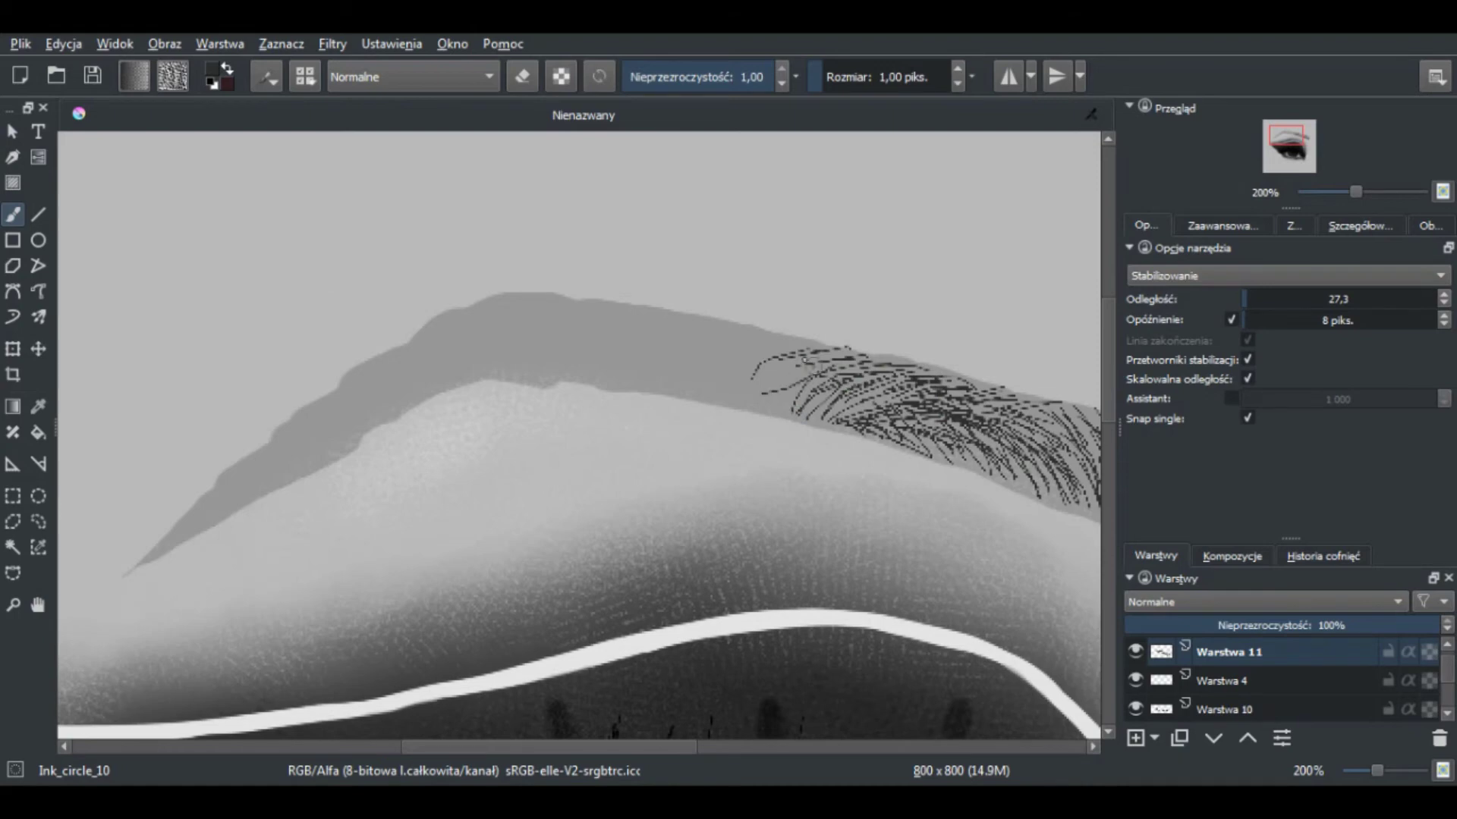
mouse_move(732, 379)
left_mouse_down()
mouse_move(668, 341)
mouse_move(650, 360)
left_mouse_up()
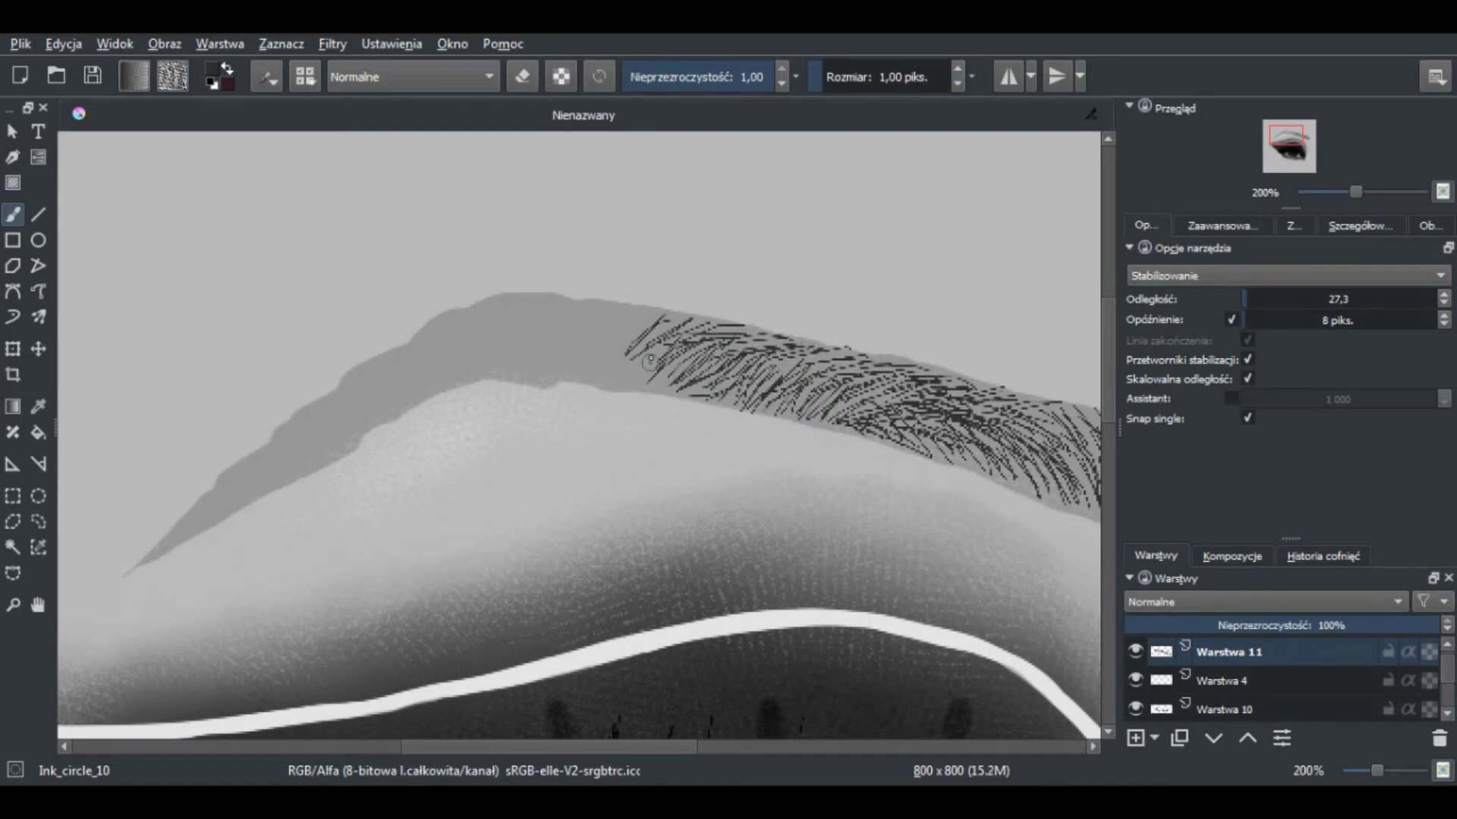
mouse_move(617, 304)
left_mouse_down()
mouse_move(326, 425)
mouse_move(167, 546)
left_mouse_up()
left_click_drag(273, 471, 470, 366)
Zoom out to review the finished eyebrow
key("minus")
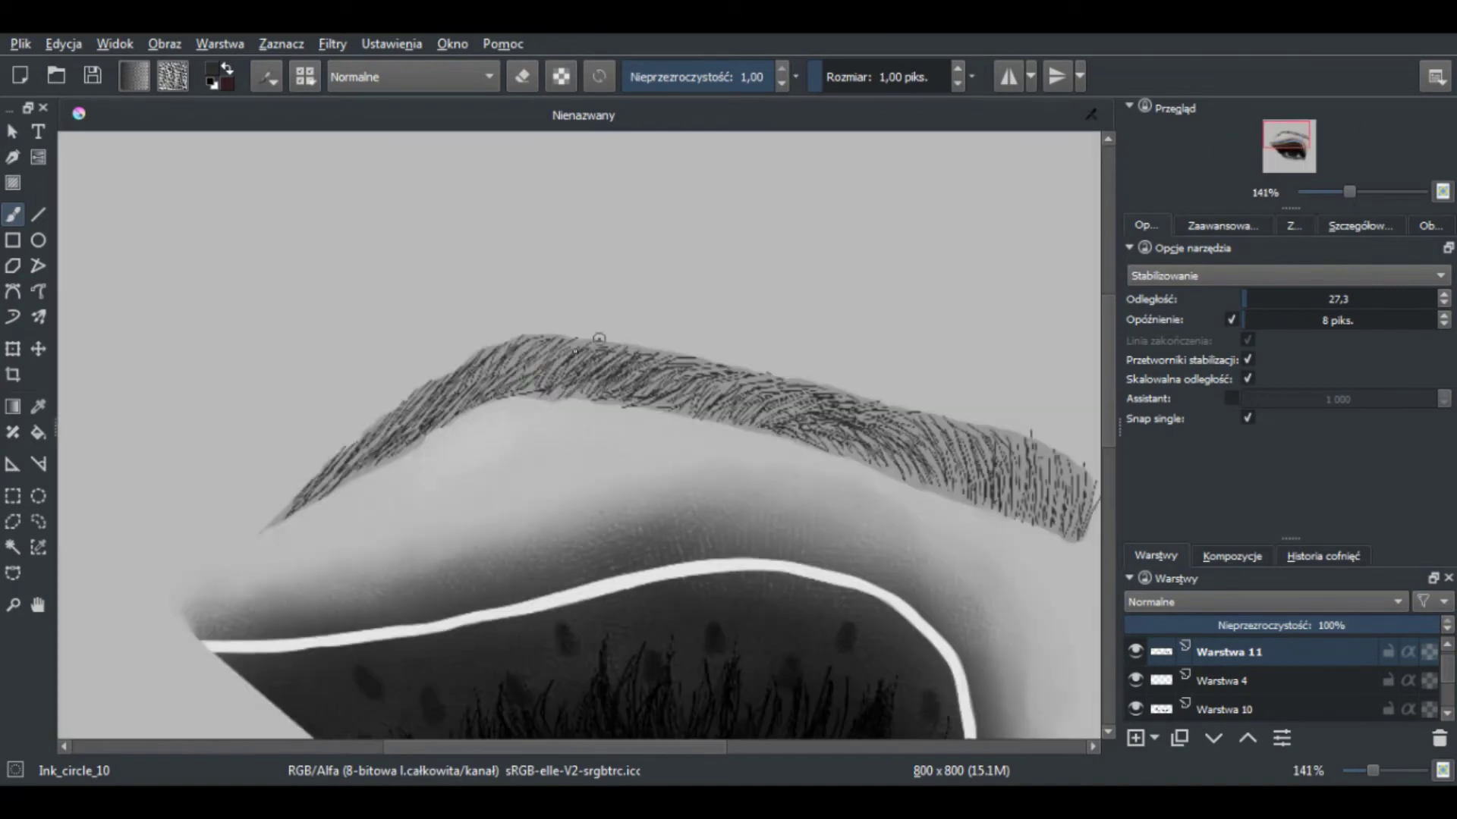
key("minus")
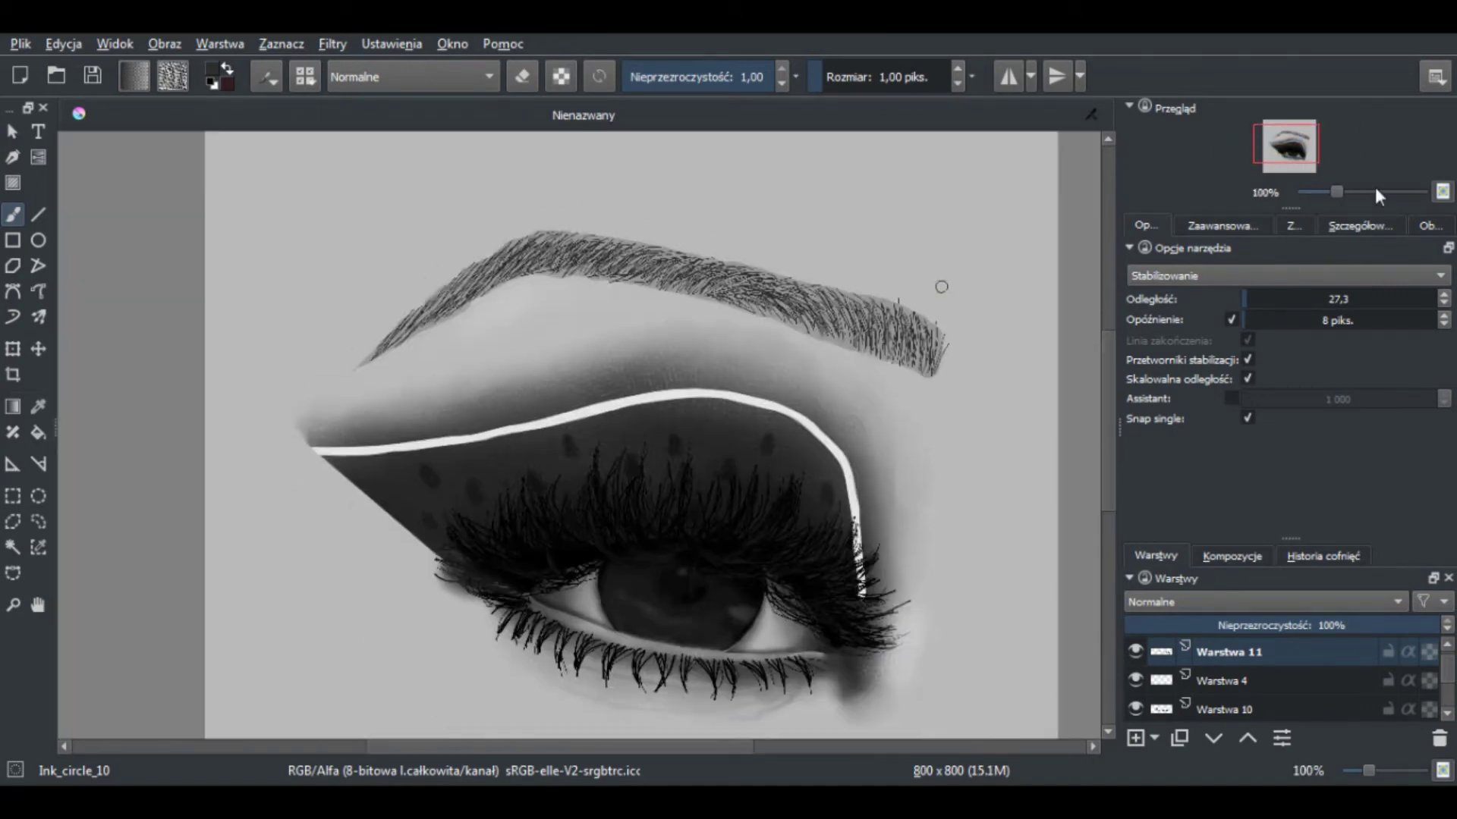
key("minus")
key("ctrl+t")
key("Escape")
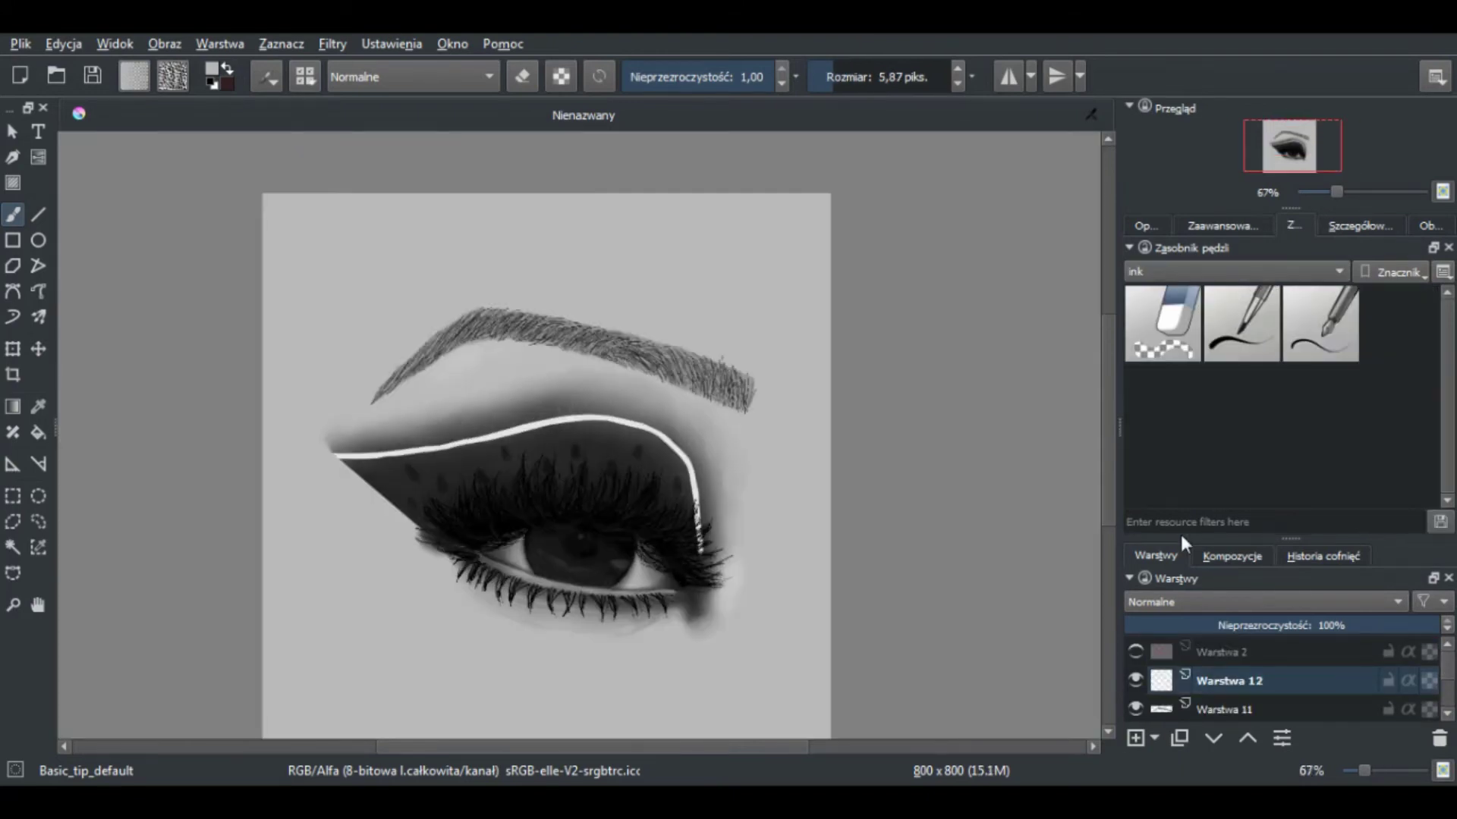
Paint extra noisy lash strands with the Hatch_noisy preset
left_click(1320, 322)
scroll(534, 506, "up", 3)
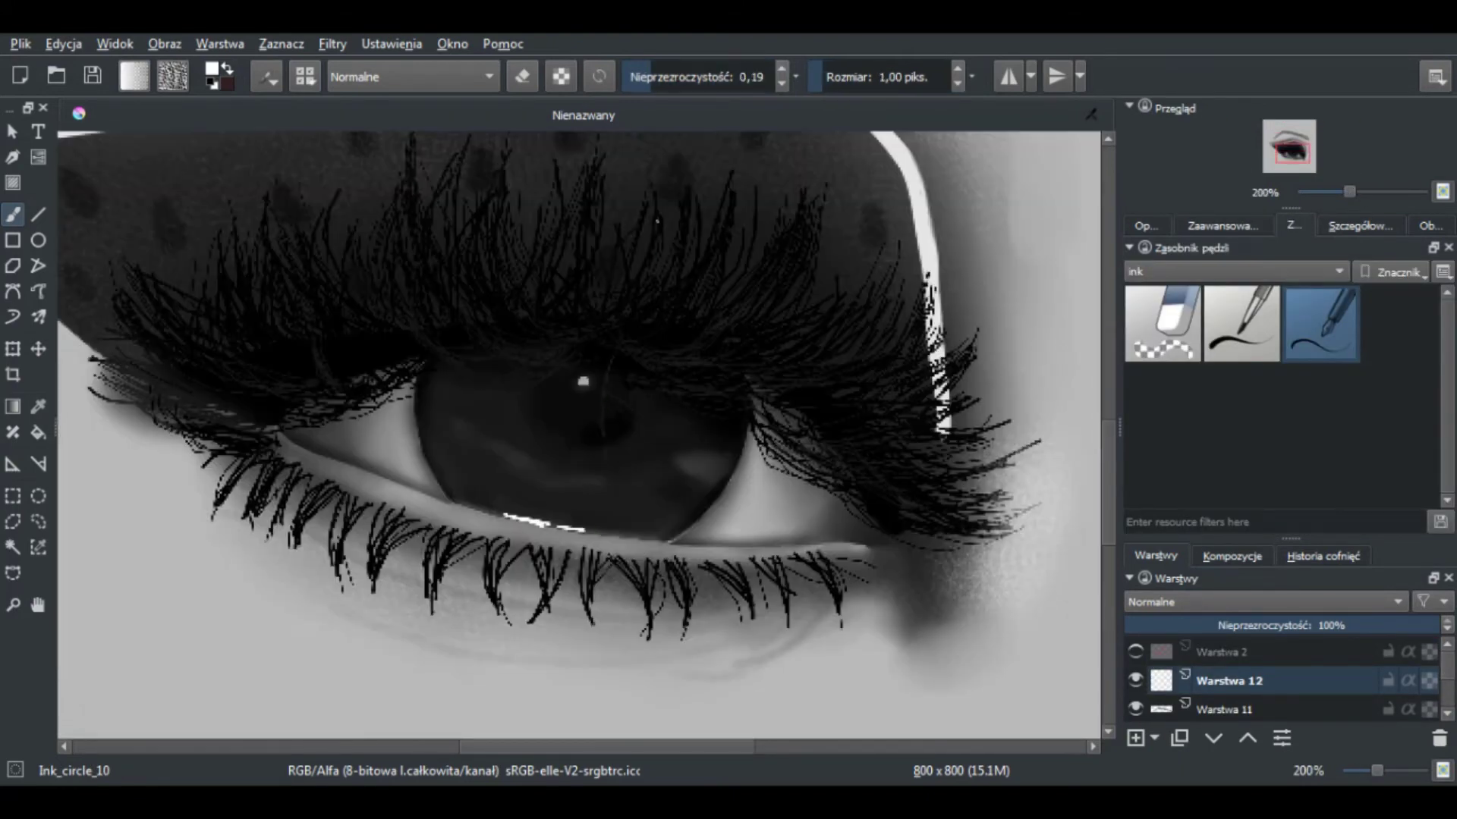
left_click_drag(1348, 192, 1362, 192)
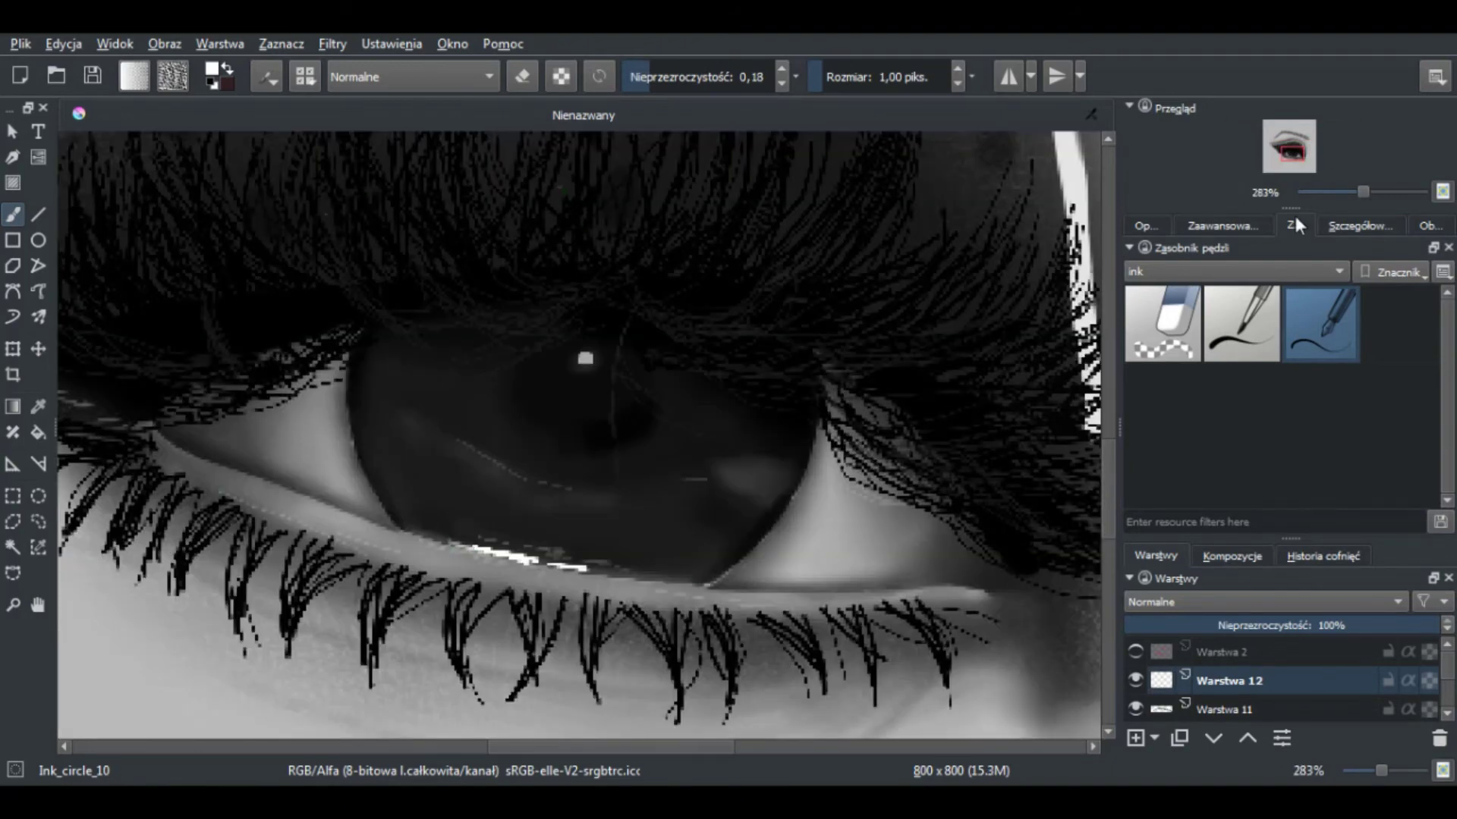
key("1")
left_click(1282, 271)
left_click(1279, 440)
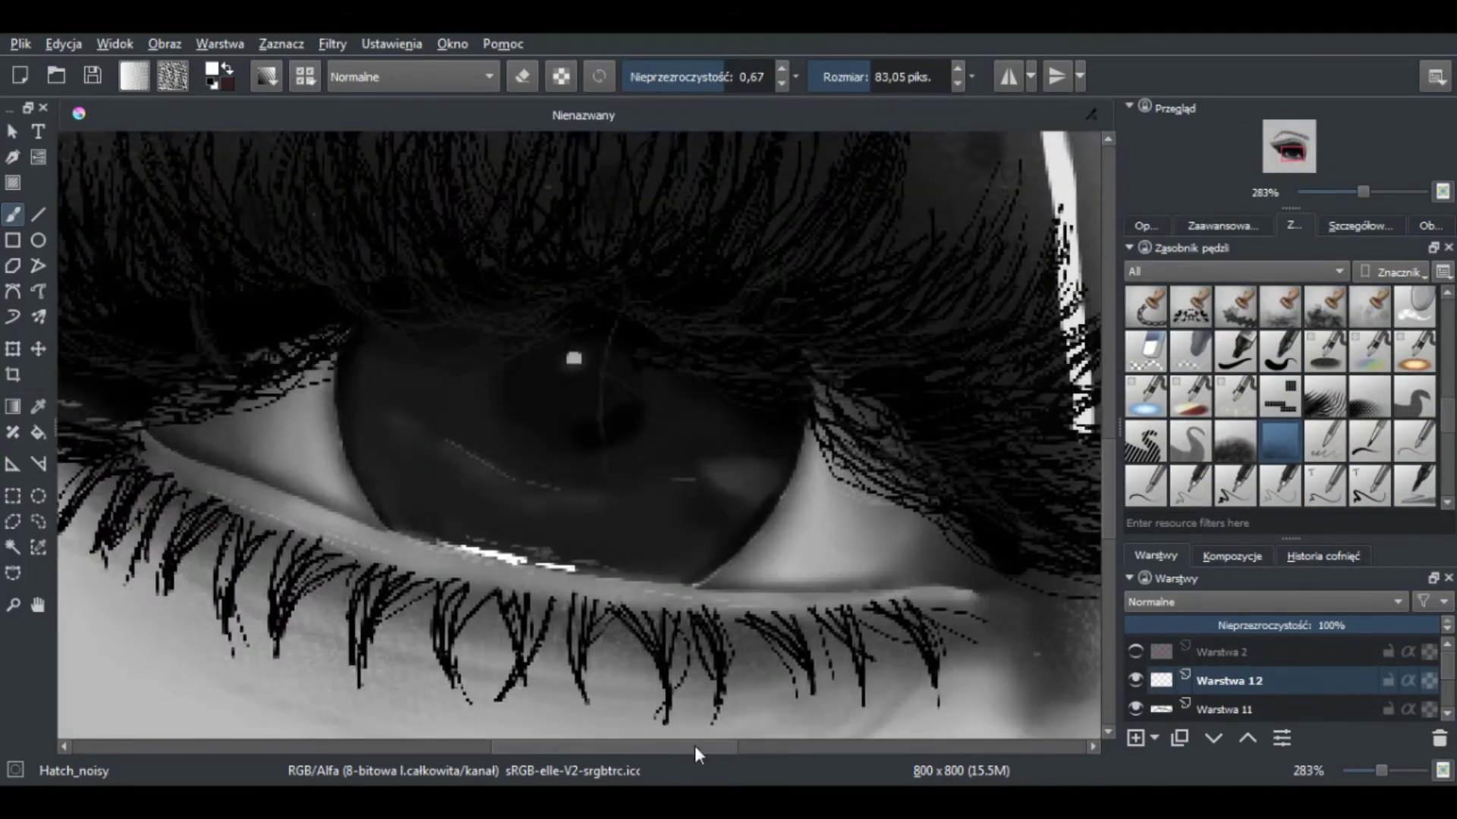
left_click_drag(846, 374, 666, 534)
Merge the eye layers into one and add a new layer above
key("1")
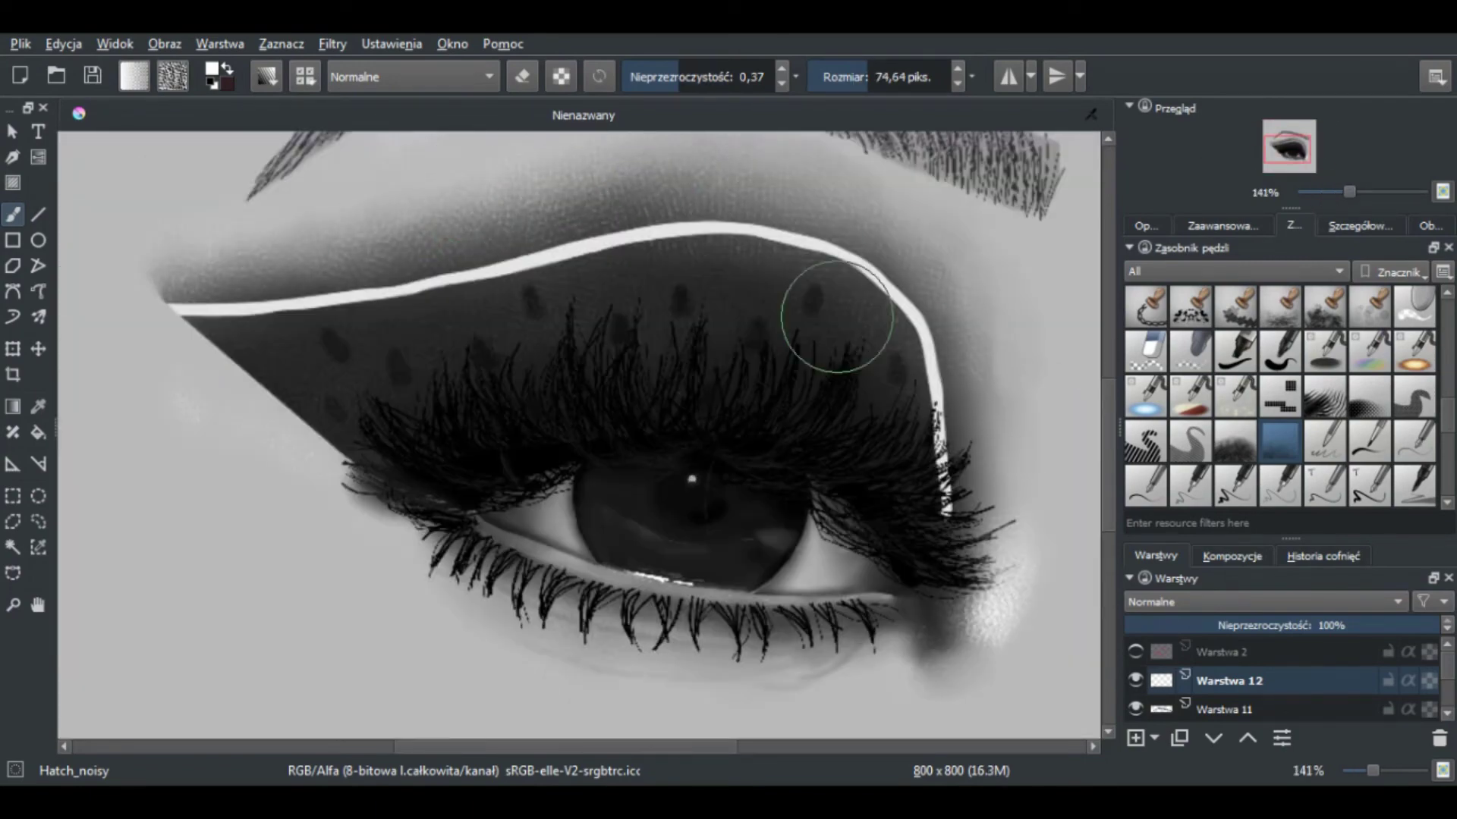
left_click_drag(1337, 192, 1329, 199)
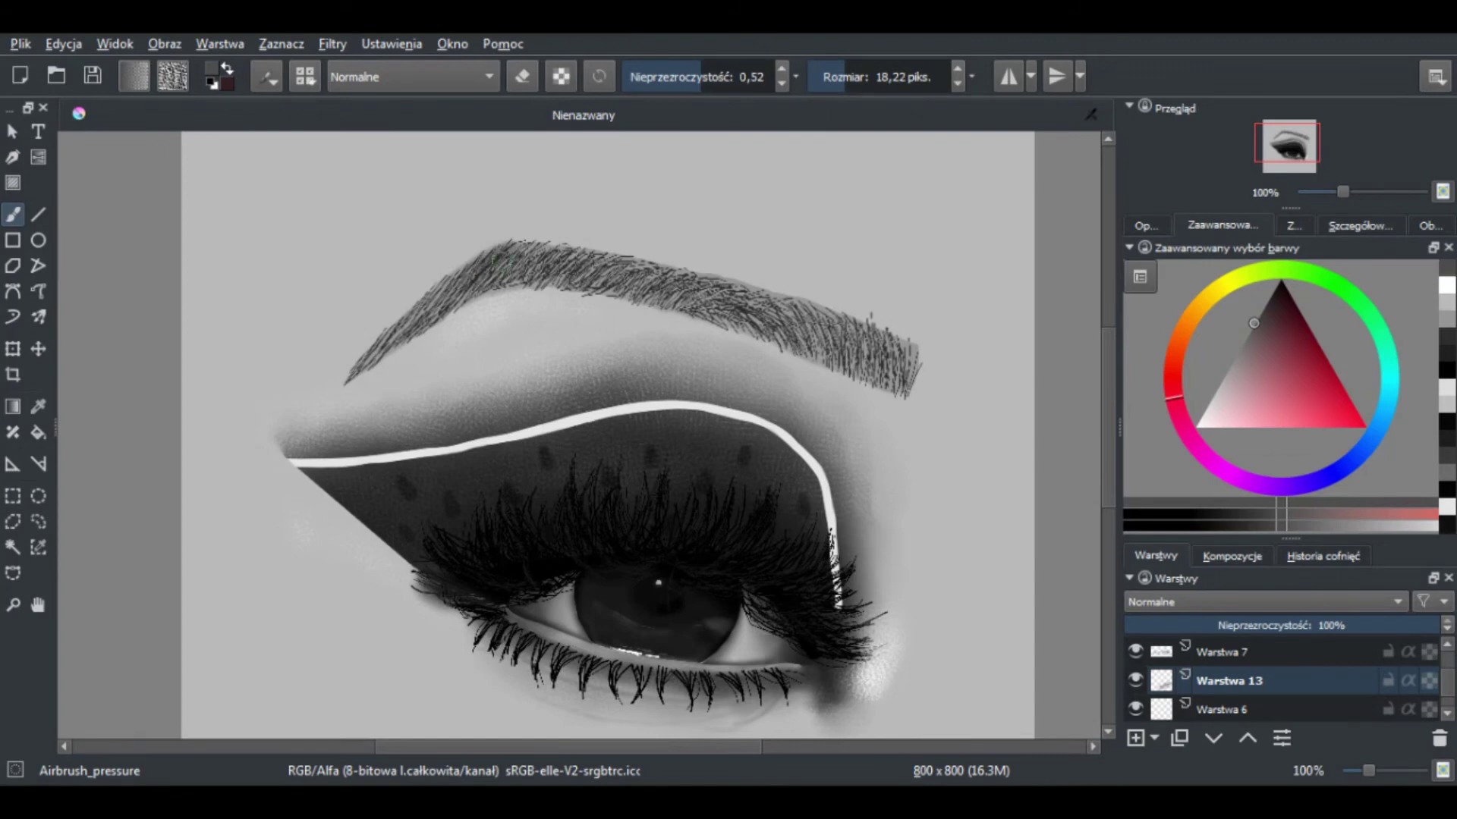
key("minus")
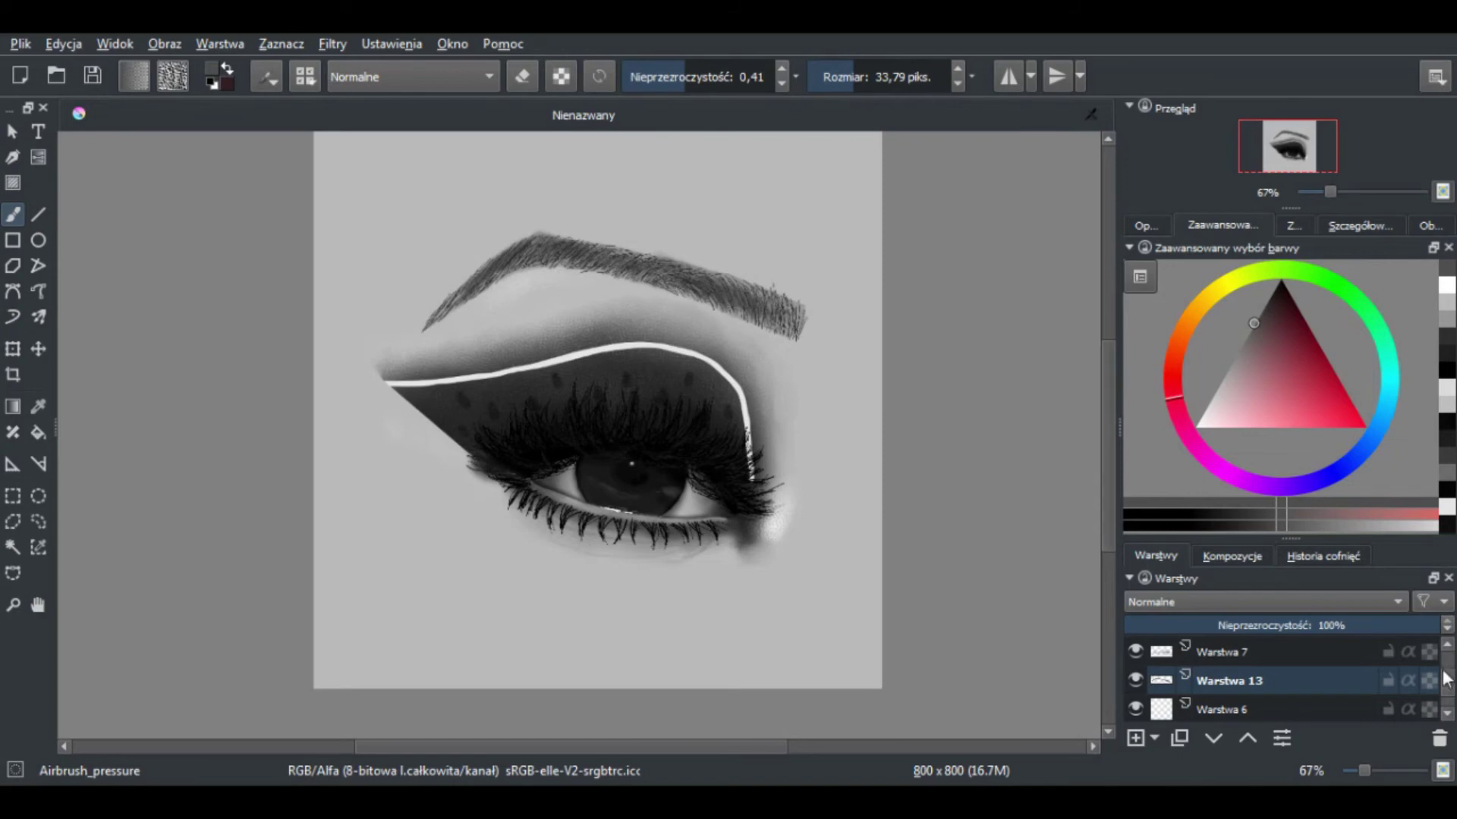
key("ctrl+shift+e")
key("Insert")
left_click(1263, 602)
Set the new layer to Soft Light and airbrush red-pink over the eyelid
left_click(1186, 537)
left_click(1340, 367)
left_click(1293, 225)
key("bracketleft")
left_click_drag(682, 385, 529, 399)
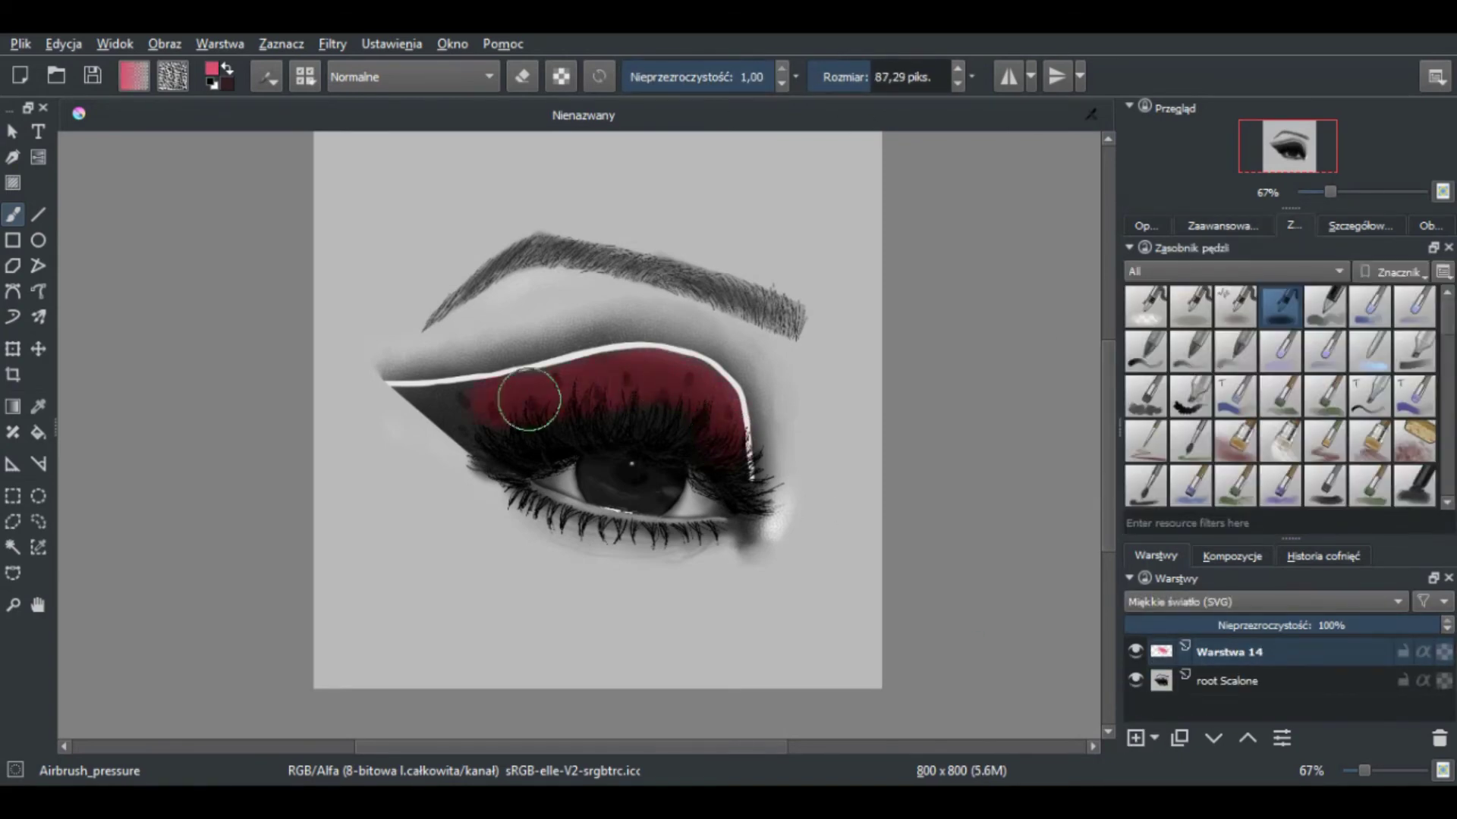
Erase the pink spill to the left of the lid
key("plus")
key("plus")
key("e")
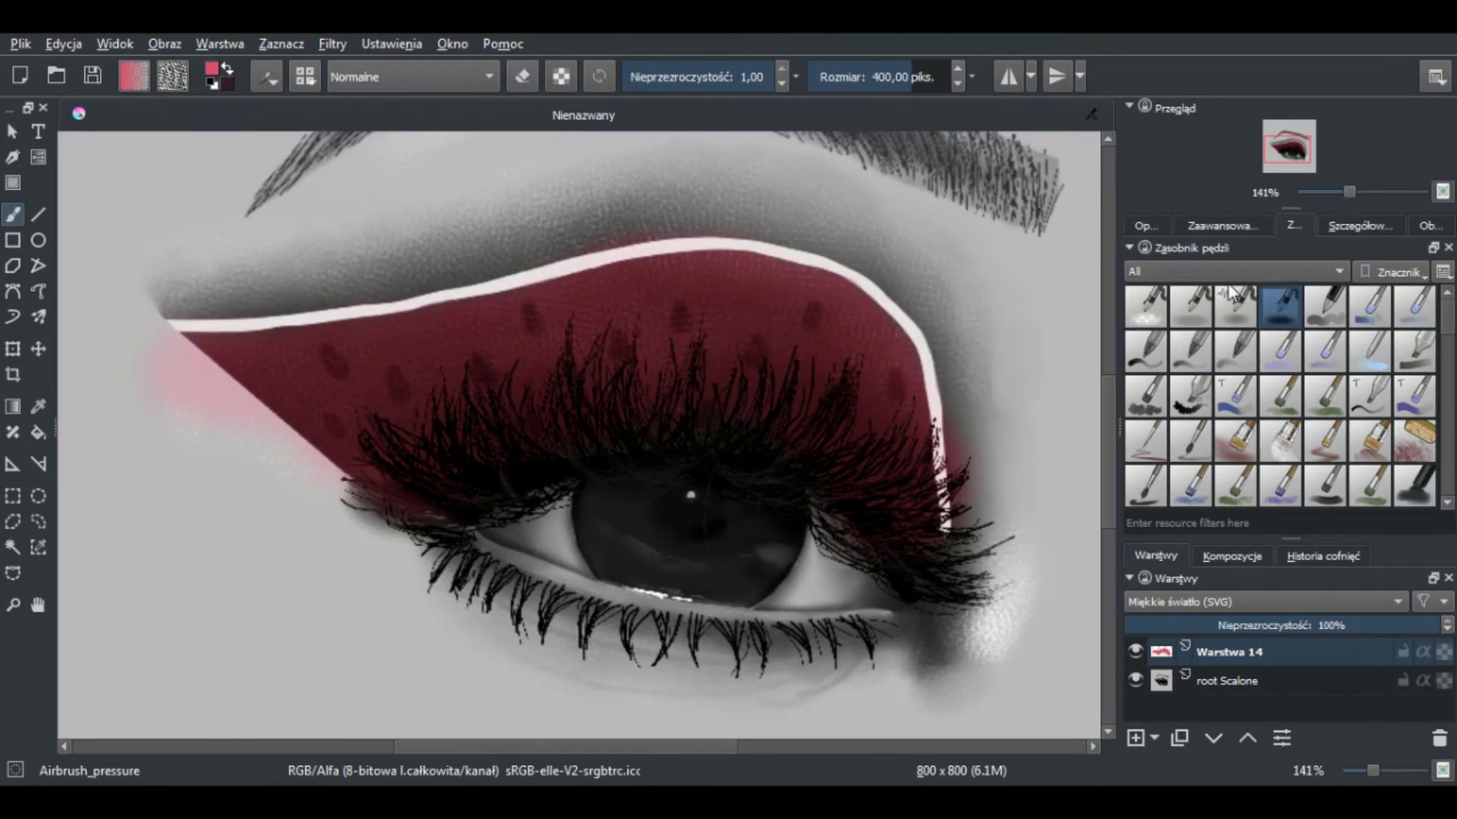
left_click_drag(198, 364, 303, 490)
key("slash")
Airbrush the iris an orange-brown shade
left_click(1221, 226)
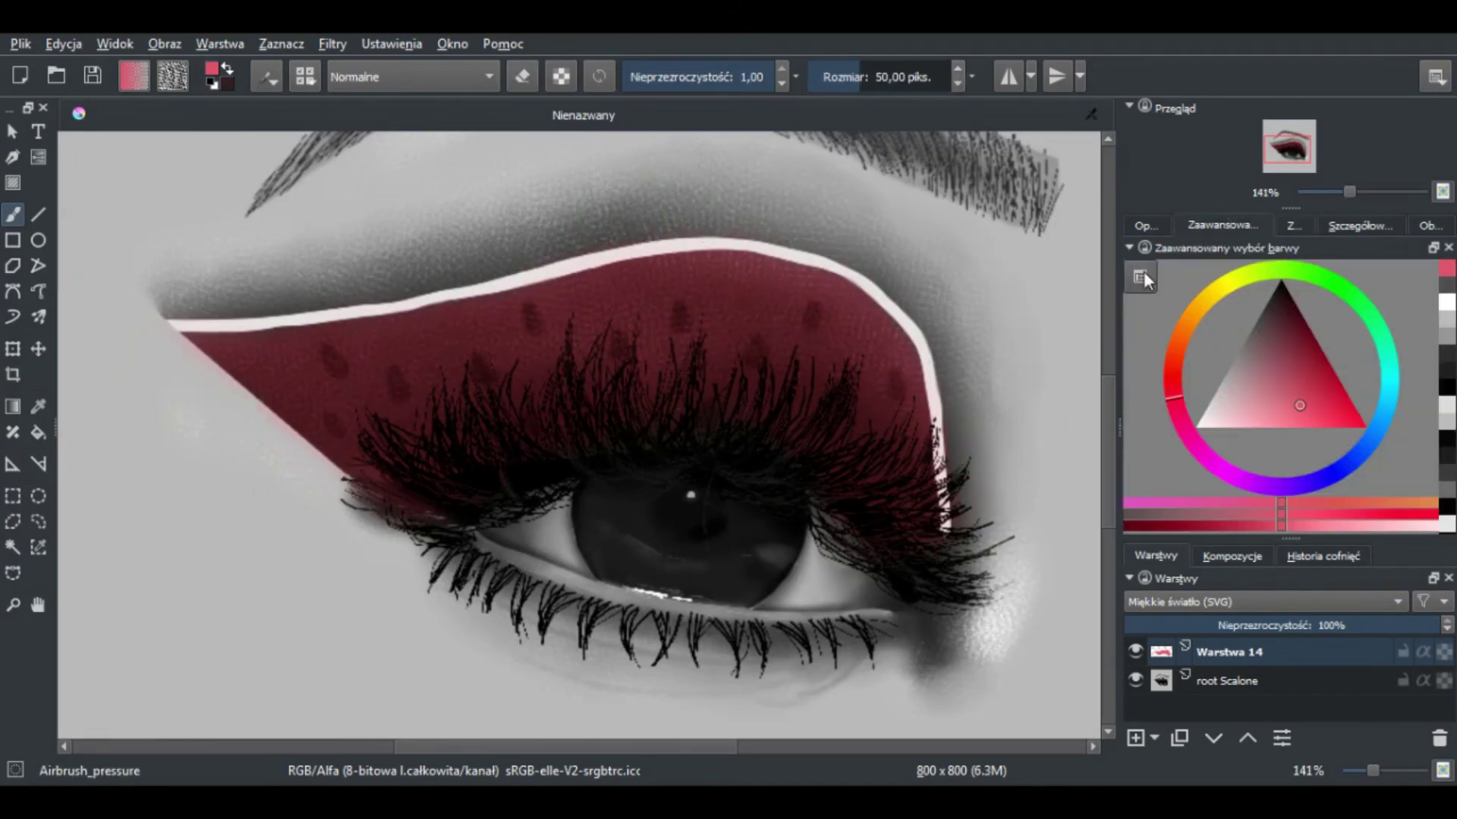
key("bracketleft")
key("bracketleft")
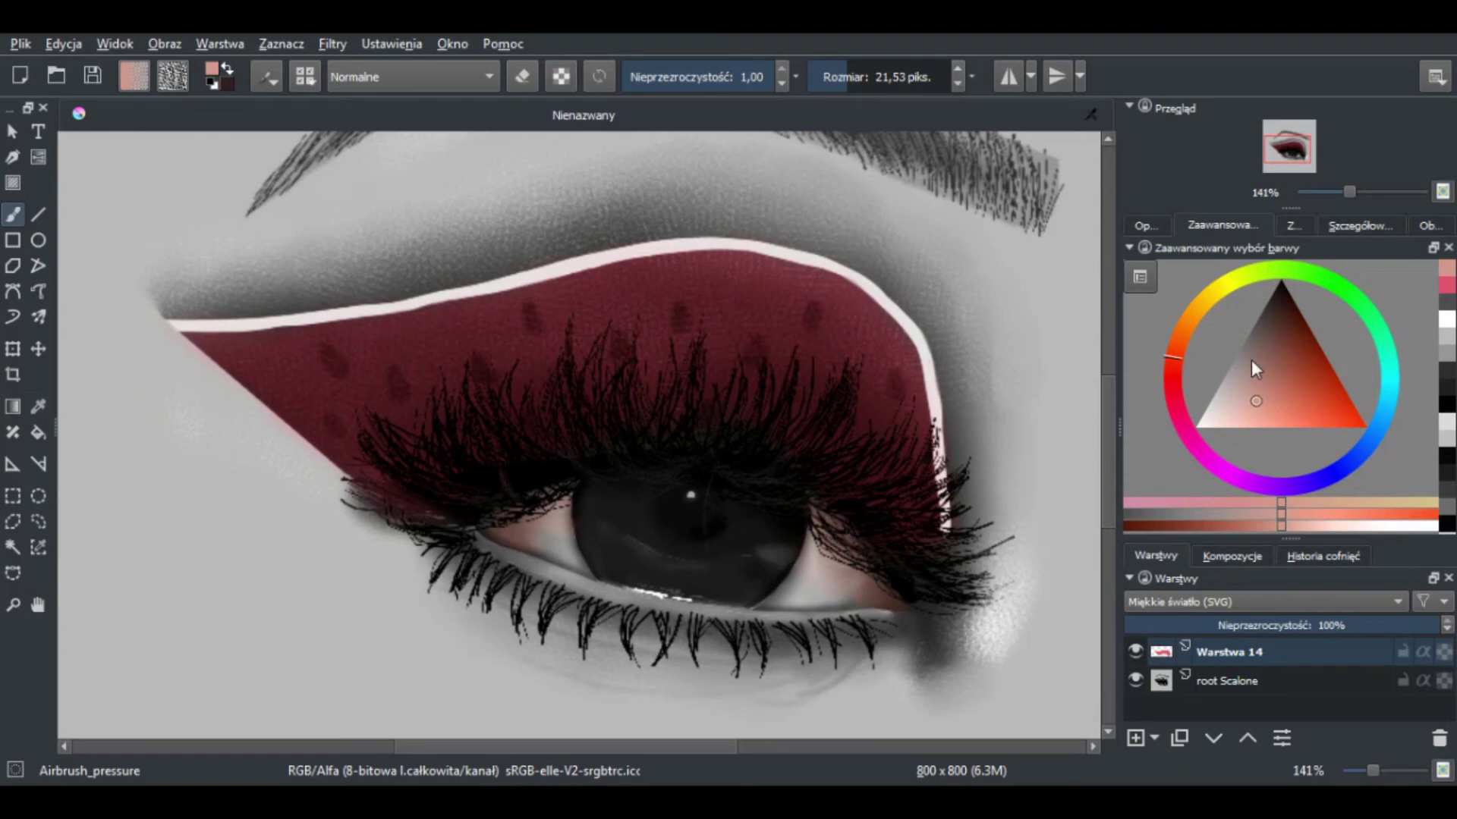
key("bracketright")
key("bracketright")
left_click(910, 618, "ctrl")
left_click(1277, 310)
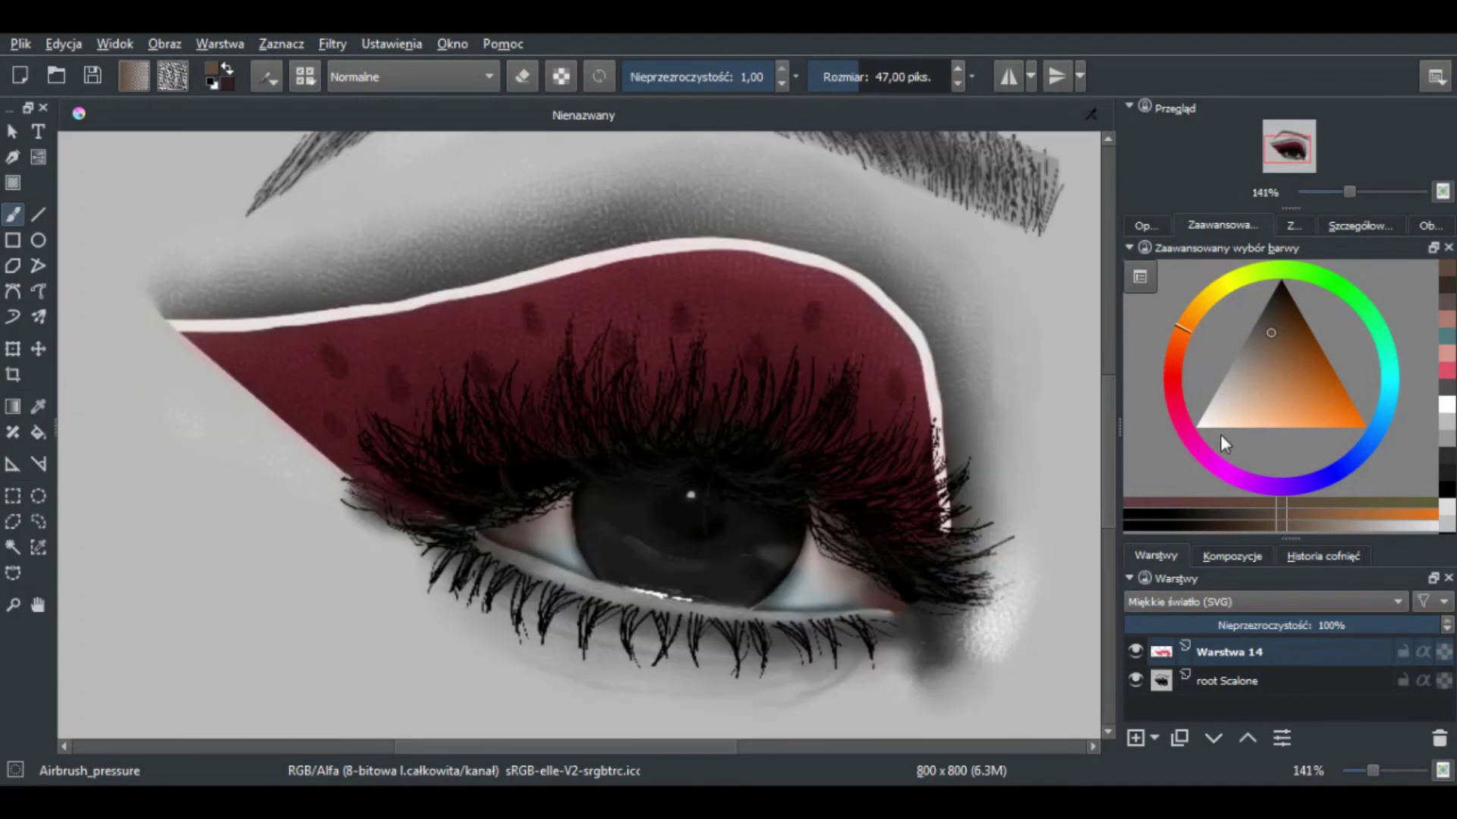
mouse_move(759, 554)
left_mouse_down()
mouse_move(627, 546)
mouse_move(754, 536)
mouse_move(823, 607)
mouse_move(819, 629)
left_mouse_up()
left_click(1277, 364)
key("1")
Pick green at lower brush opacity and add a layer for the shadow
left_click(1172, 357)
left_click(1311, 363)
left_click(1320, 275)
key("Insert")
Airbrush green above the eyelid, along the upper lid line and under the lower lashes
mouse_move(846, 493)
left_mouse_down()
mouse_move(842, 380)
mouse_move(622, 280)
mouse_move(320, 345)
left_mouse_up()
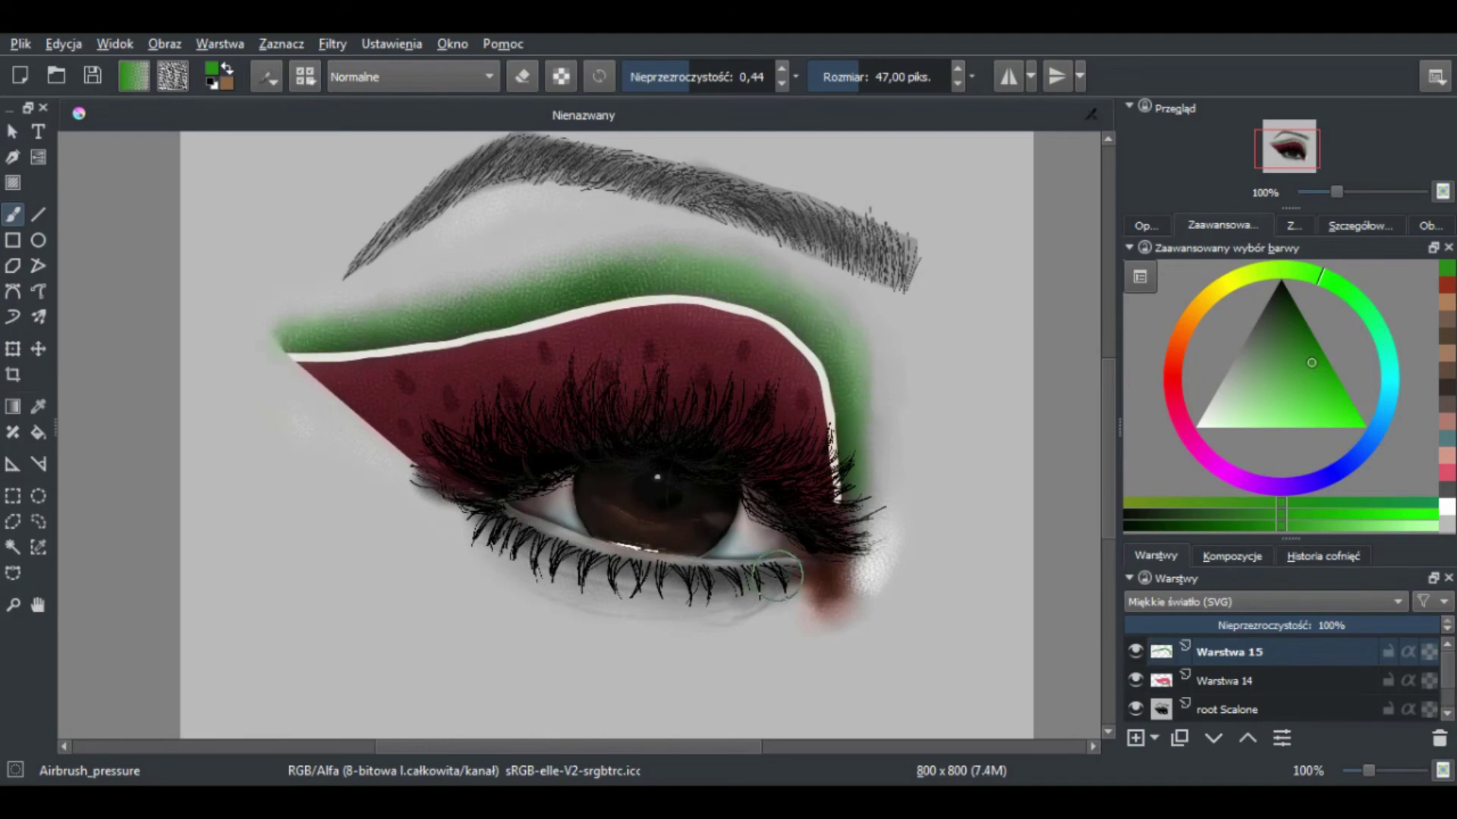
left_click_drag(621, 605, 729, 607)
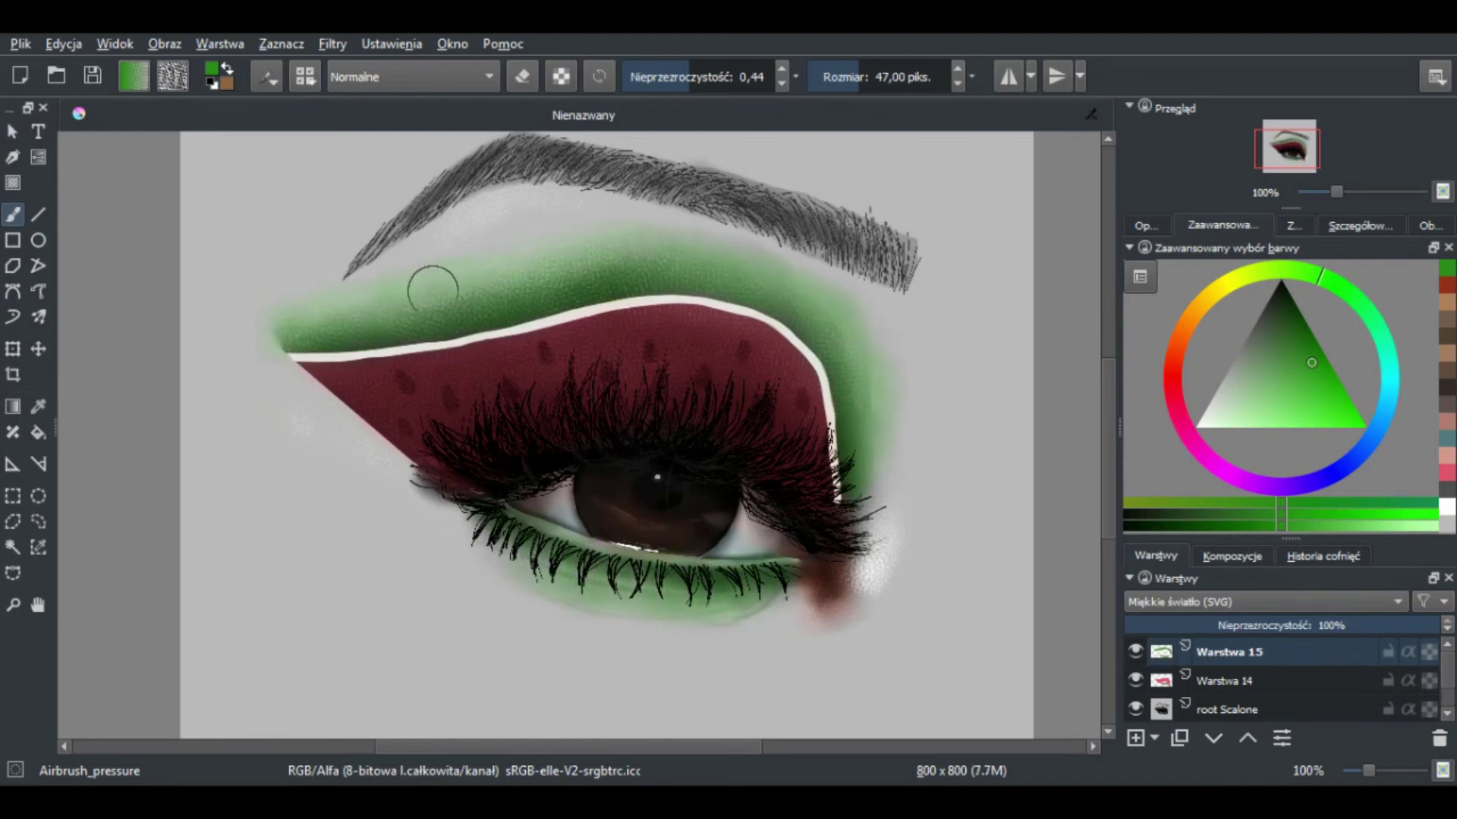
key("k")
key("bracketleft")
mouse_move(838, 425)
left_mouse_down()
mouse_move(759, 319)
mouse_move(455, 323)
mouse_move(296, 350)
left_mouse_up()
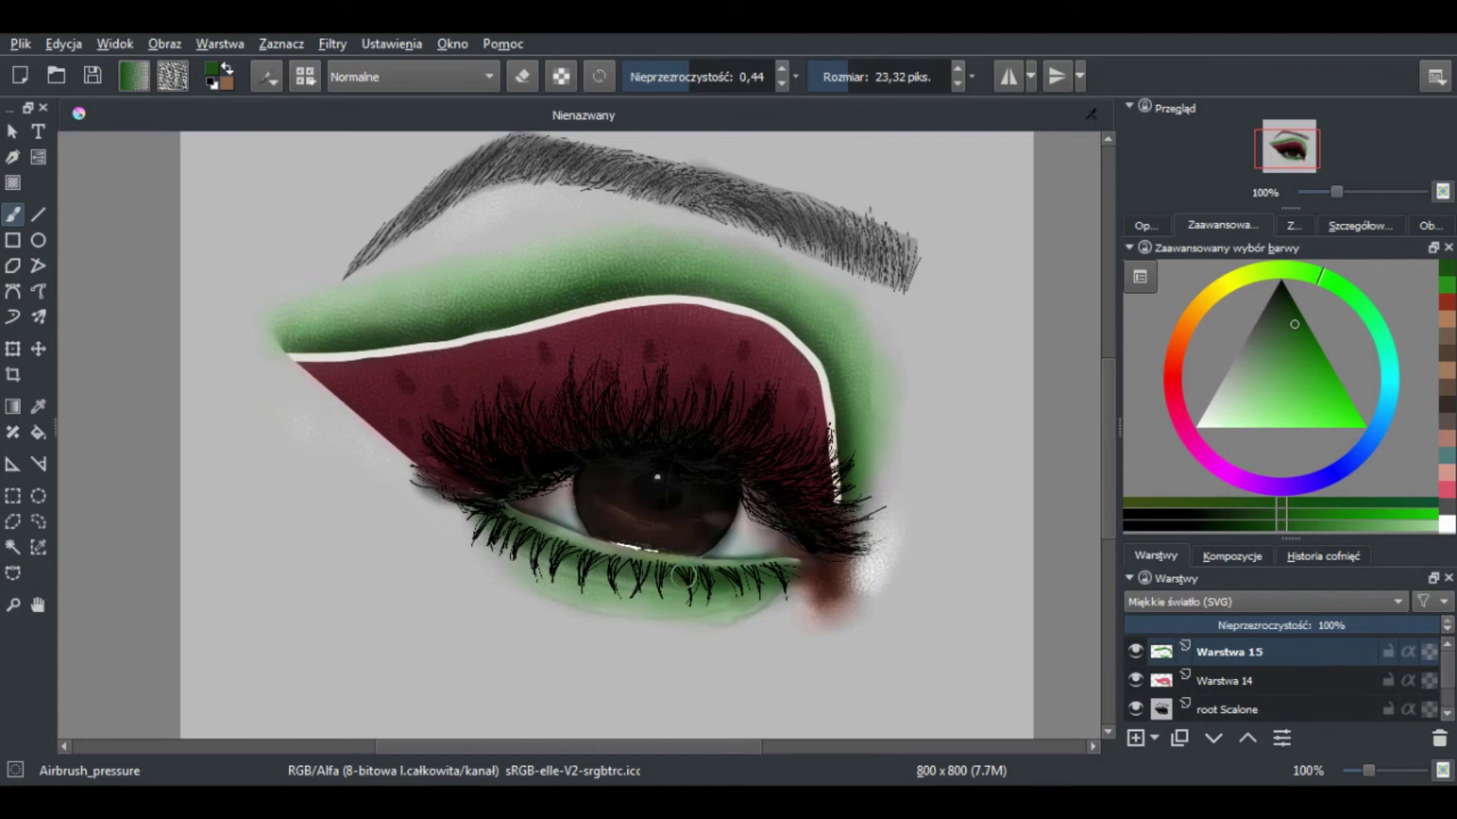
Darken the seed dots dark red on a new layer and merge it into the lid
left_click(1135, 739)
left_click(1169, 363)
left_click_drag(1277, 321, 1282, 293)
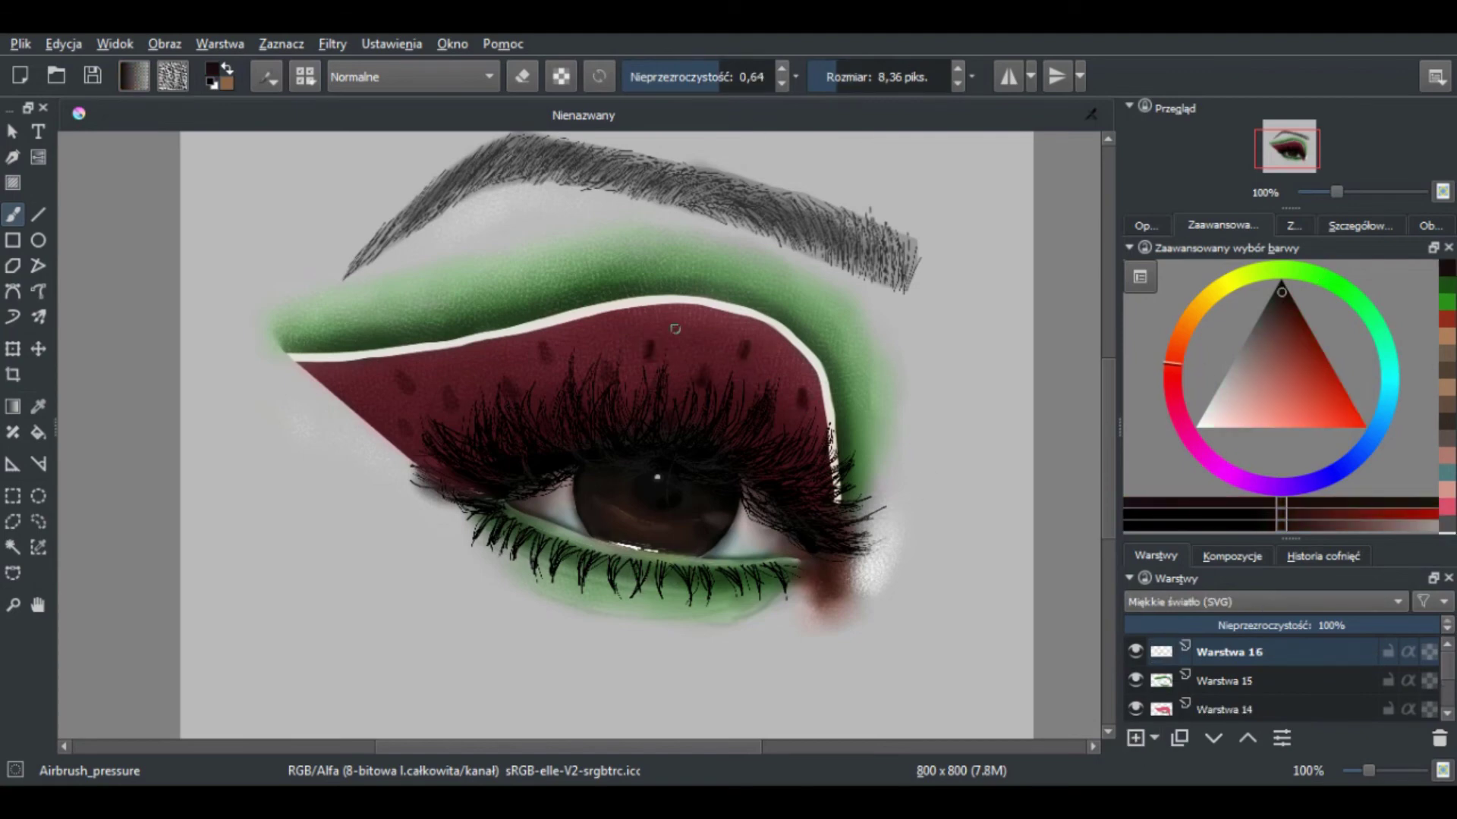
key("shift+Delete")
left_click(1244, 525)
Tidy the area around the lid with a polygon selection, then deselect
left_click(12, 521)
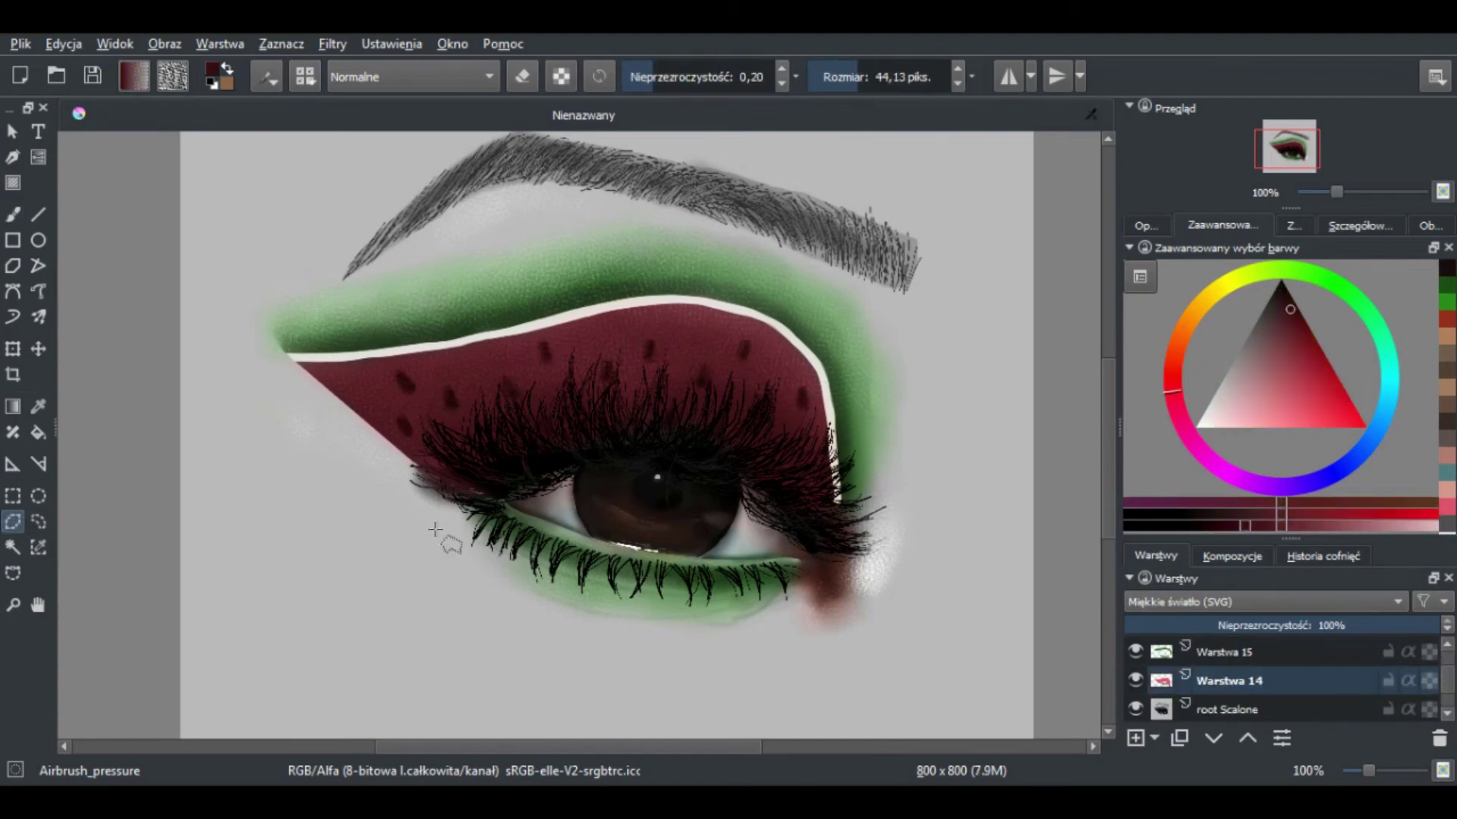
left_click(504, 501)
left_click(823, 558)
left_click(440, 524)
left_click(502, 502)
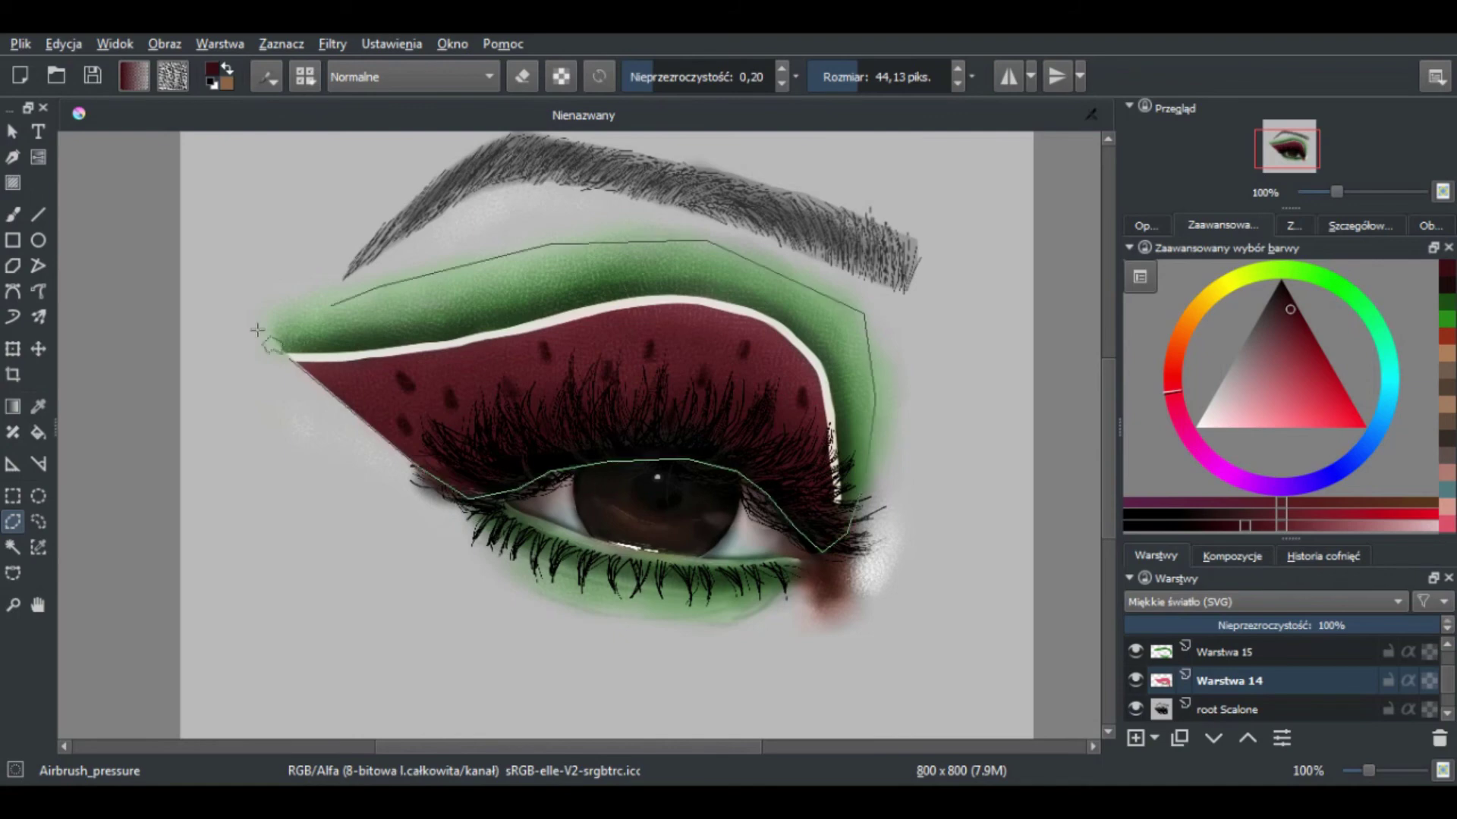
key("b")
key("ctrl+shift+a")
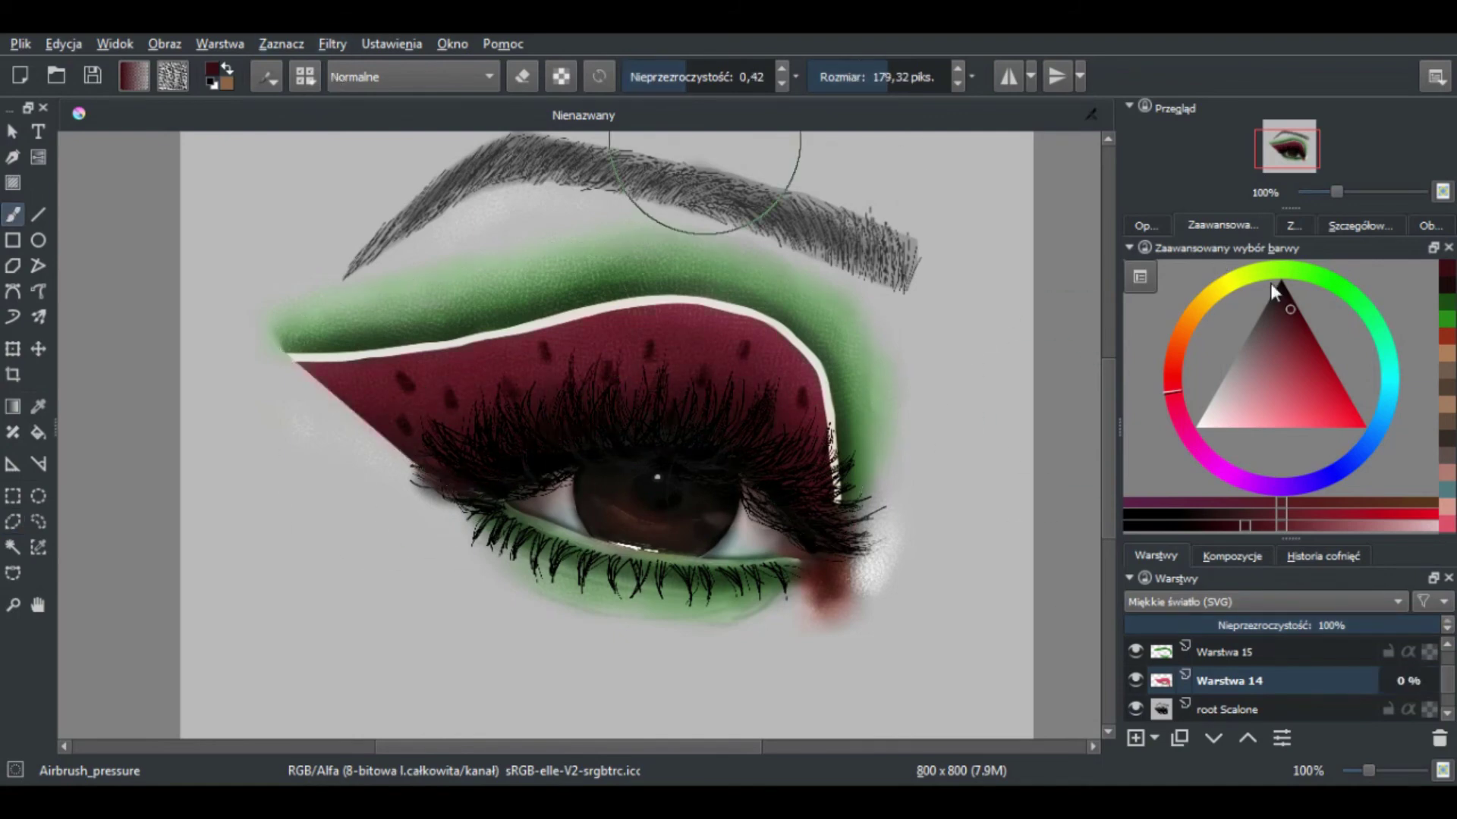
Tidy the inner corner with a freehand selection, then add a layer with warm brown
key("ctrl+r")
left_click_drag(809, 511, 877, 620)
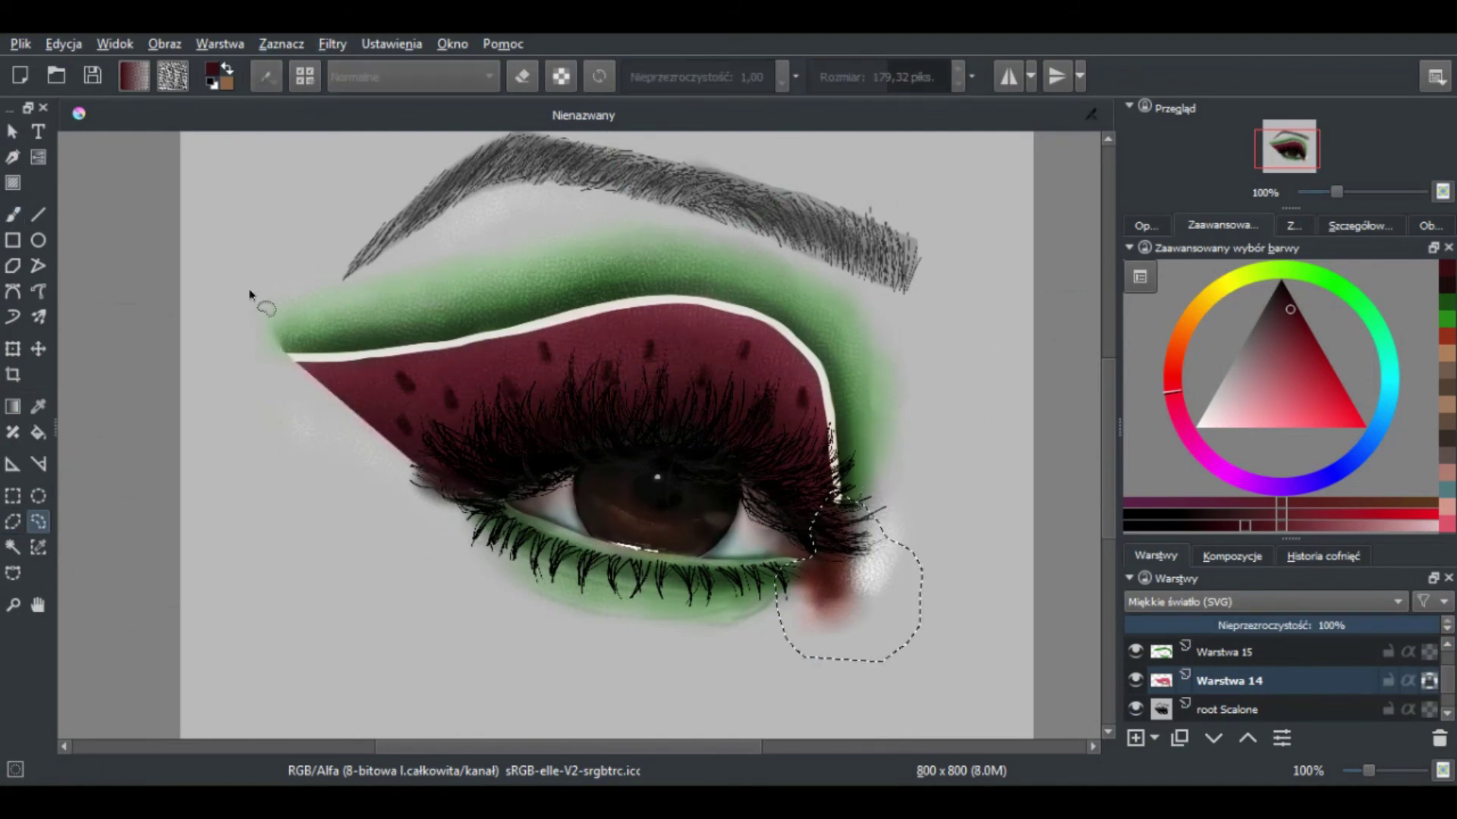
key("ctrl+shift+a")
scroll(577, 425, "up", 2)
key("Insert")
left_click(1263, 372)
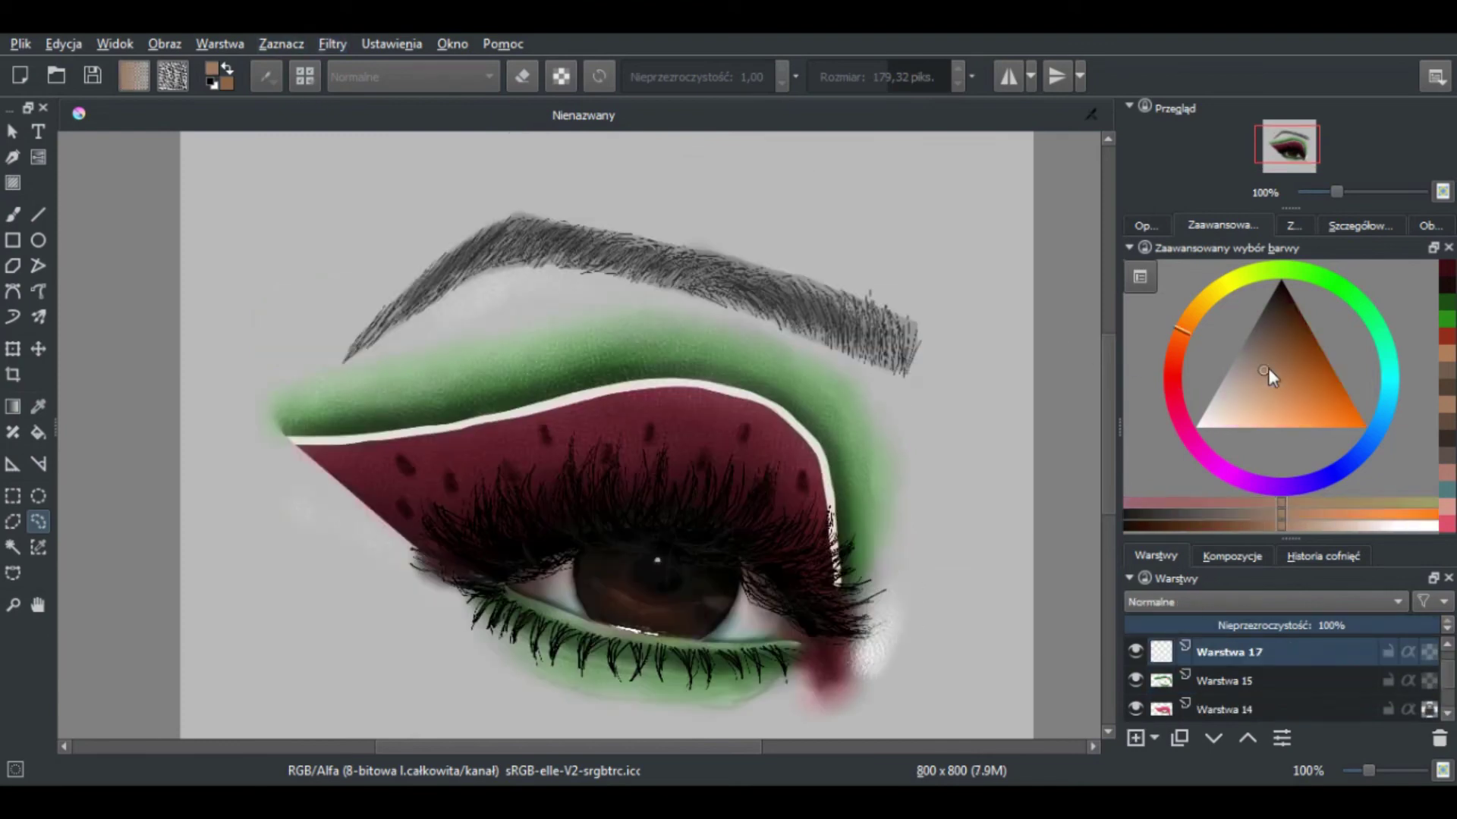
Airbrush brown over the eyebrow on a Soft Light layer
left_click(1294, 225)
left_click(1282, 306)
left_click_drag(471, 227, 791, 343)
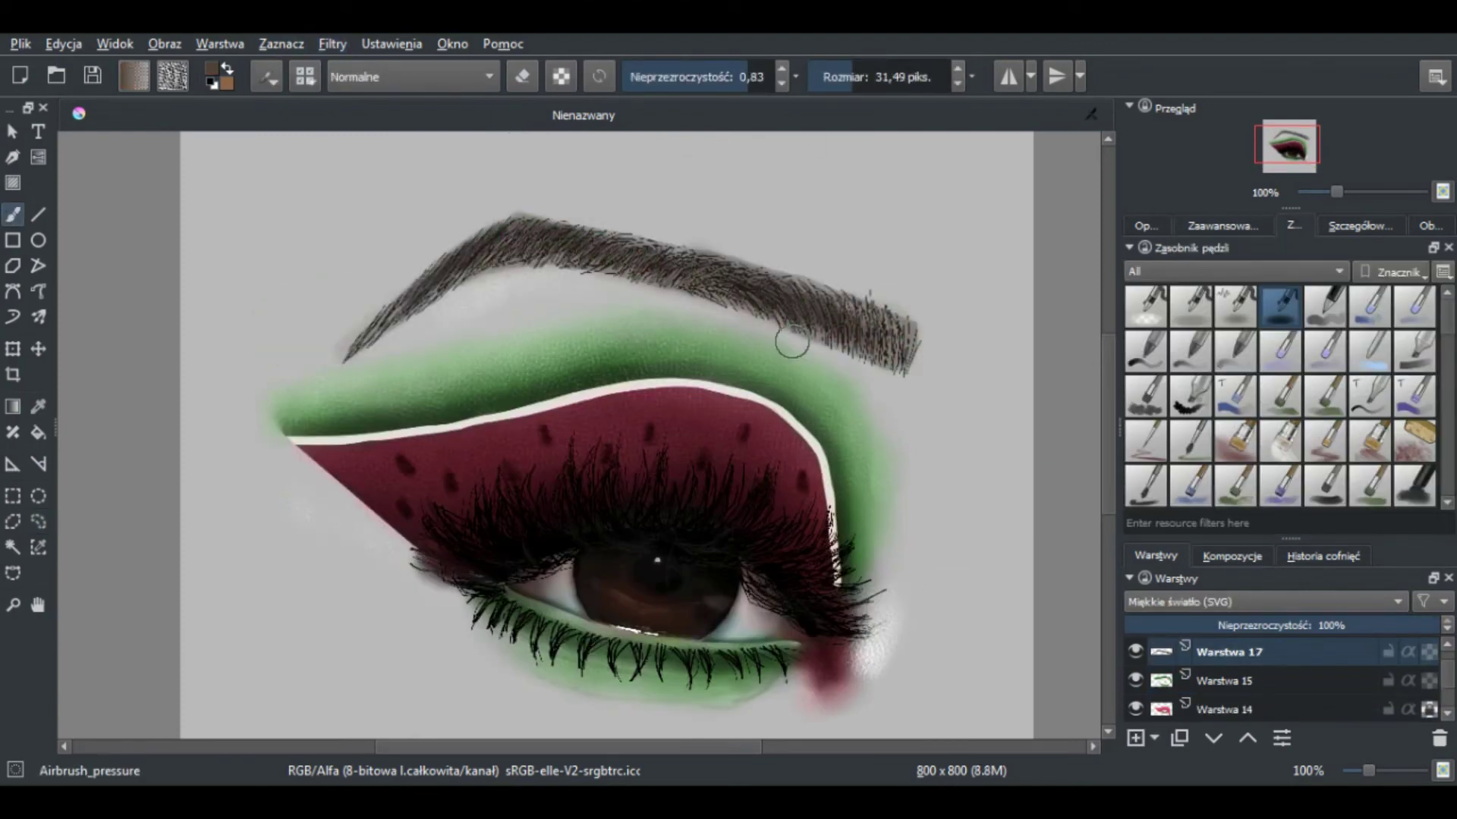
key("e")
left_click(1181, 226)
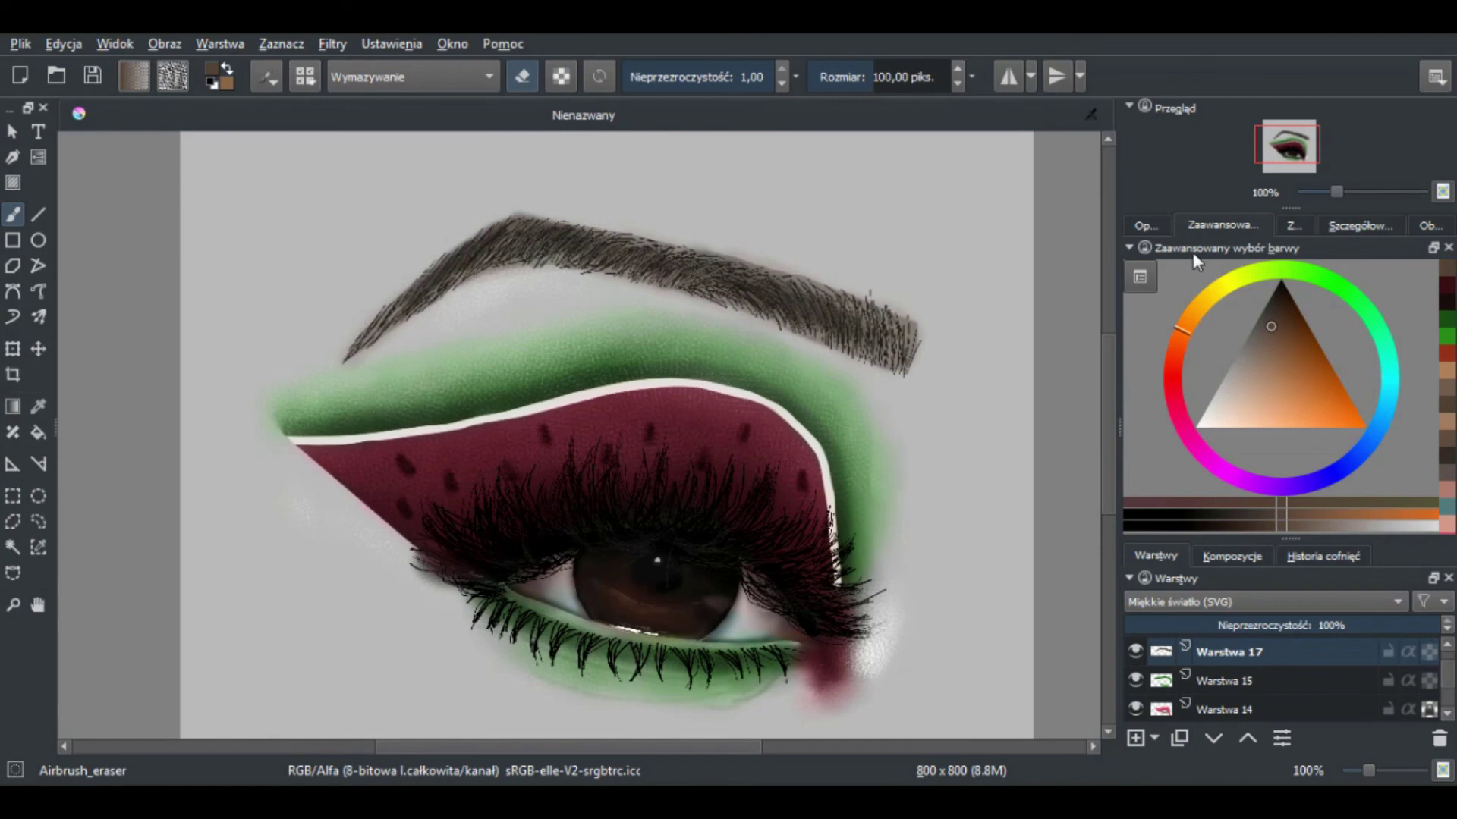
On a new layer above the base, airbrush a pale peach skin-tone halo around the eye
left_click(1225, 709)
left_click(1136, 738)
left_click(1293, 225)
left_click(1282, 305)
key("bracketleft")
left_click_drag(898, 390, 374, 537)
mouse_move(754, 584)
left_mouse_down()
mouse_move(852, 438)
mouse_move(733, 566)
left_mouse_up()
scroll(732, 566, "up", 3)
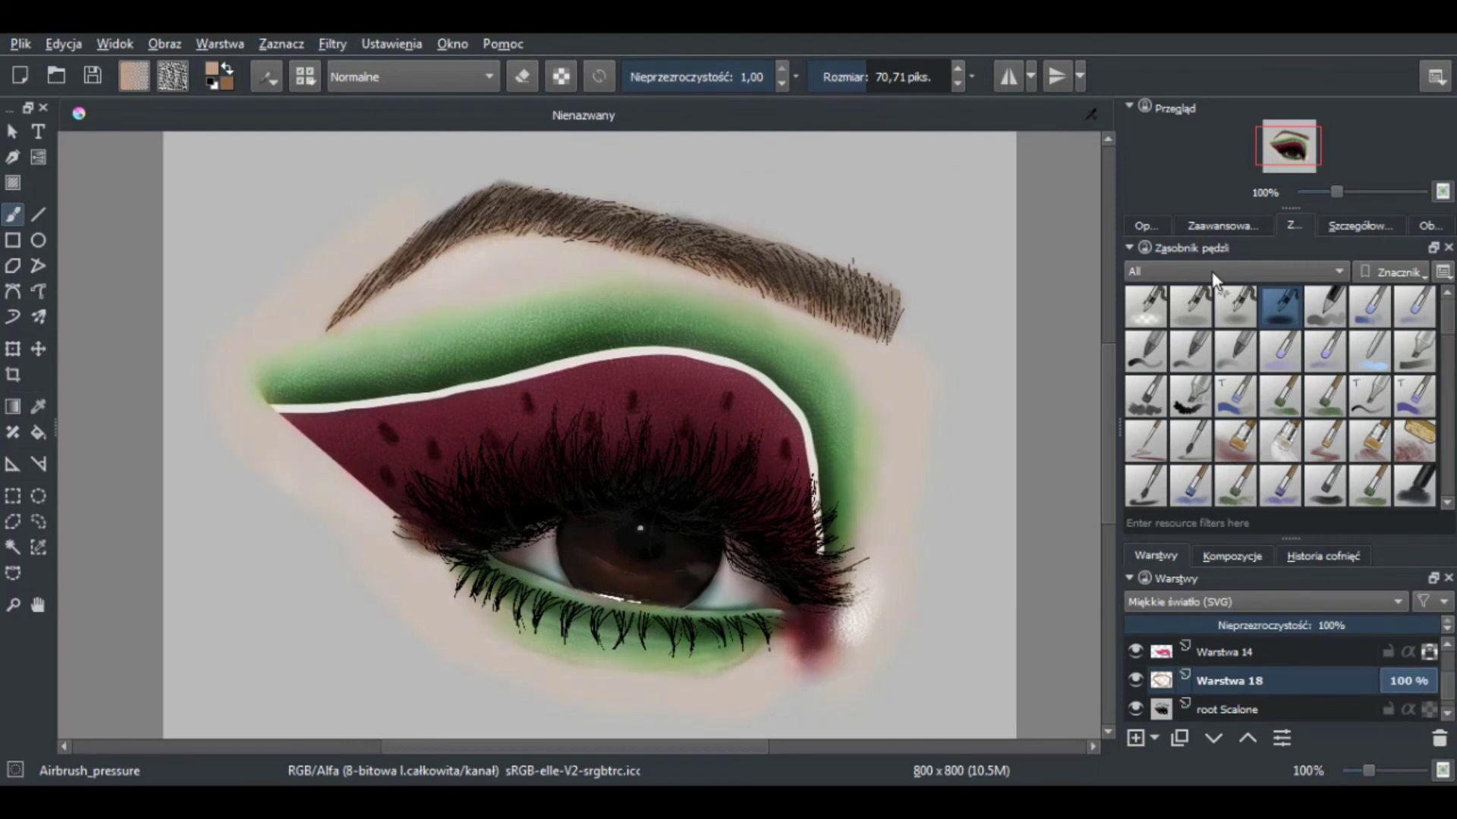
Merge the lid layer down and airbrush white over the grey corners and lower-left background
left_click_drag(1333, 199, 1328, 193)
left_click(1145, 306)
left_click(1222, 225)
left_click_drag(425, 258, 468, 628)
key("1")
left_click_drag(974, 292, 796, 683)
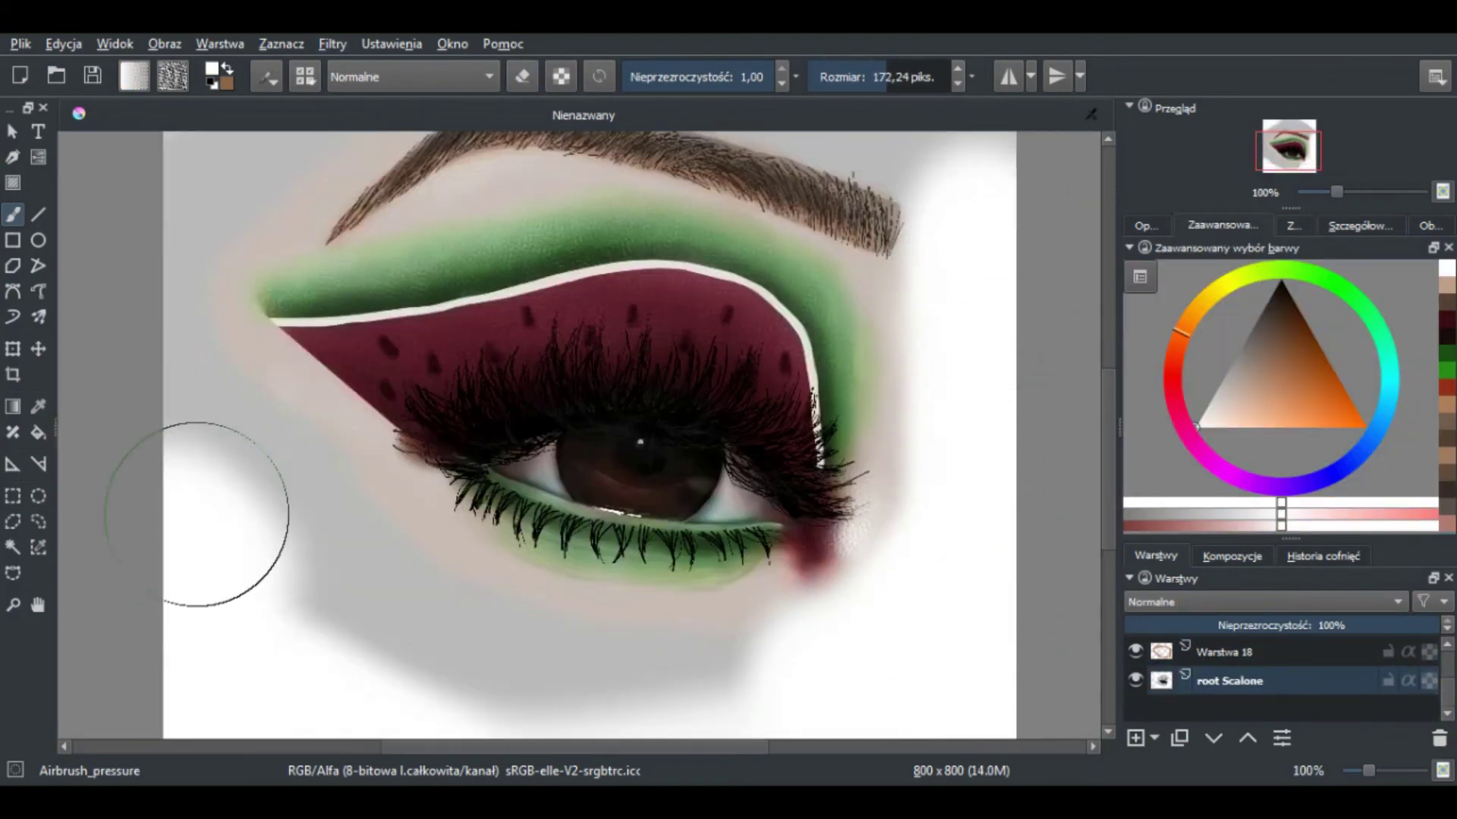
left_click_drag(243, 602, 479, 660)
Whiten the remaining grey above the brow with a smaller brush, then zoom out to check
scroll(480, 660, "up", 5)
mouse_move(326, 356)
left_mouse_down()
mouse_move(578, 234)
mouse_move(250, 455)
left_mouse_up()
key("bracketleft")
key("bracketleft")
key("bracketleft")
left_click_drag(412, 340, 660, 348)
scroll(660, 348, "down", 4)
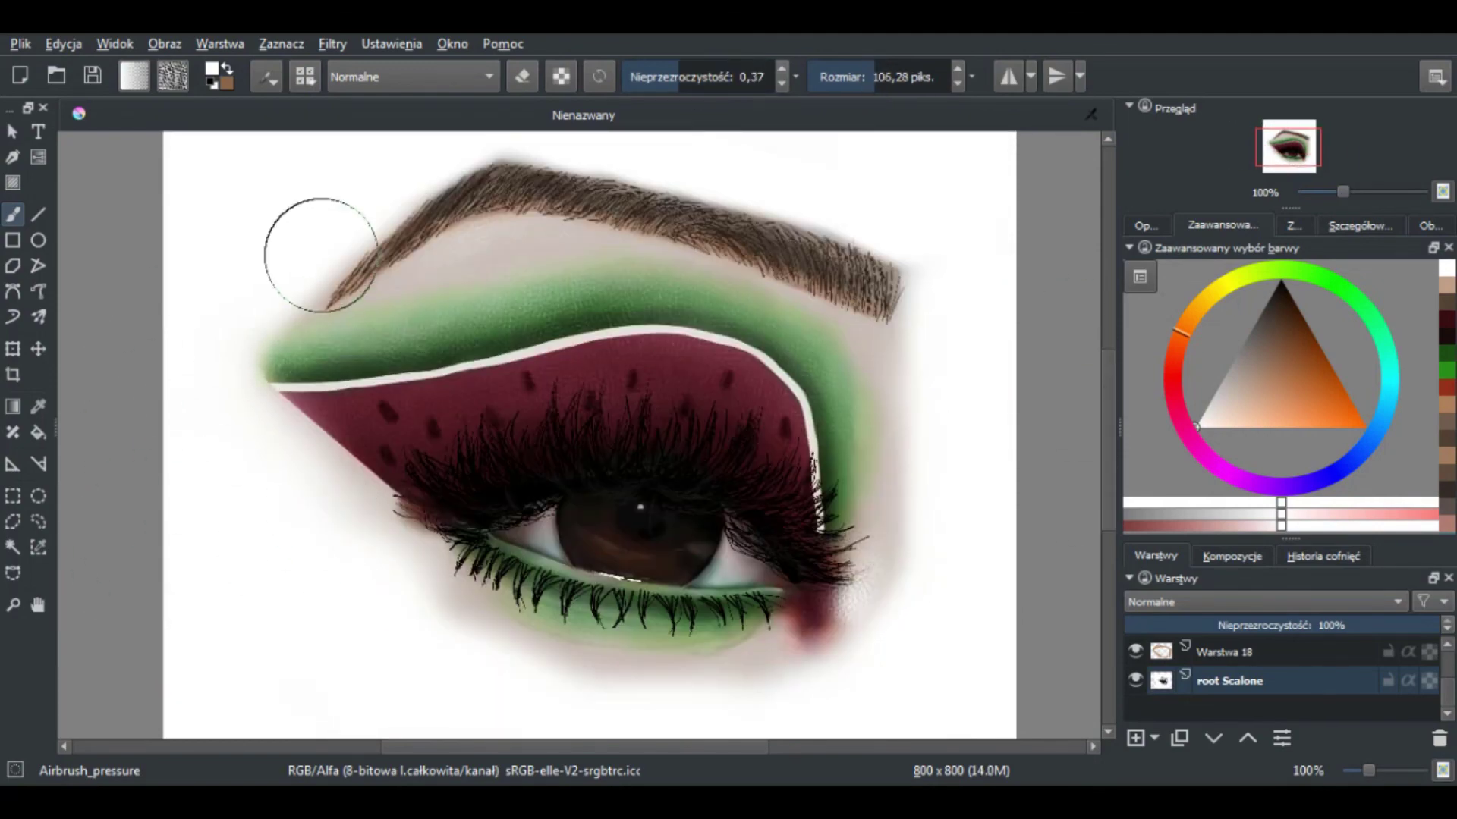
key("minus")
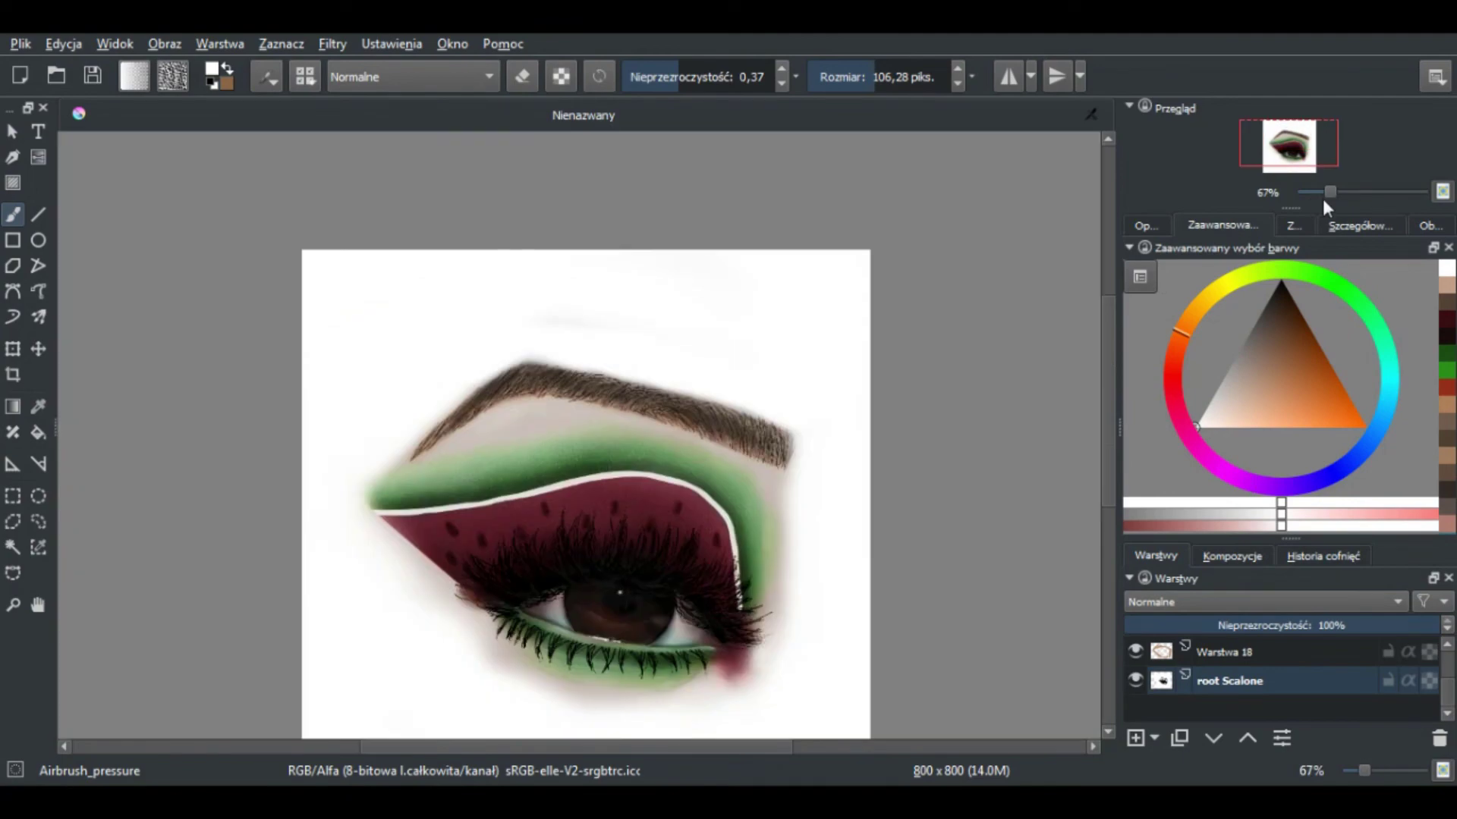
left_click(1293, 225)
key("plus")
key("plus")
key("plus")
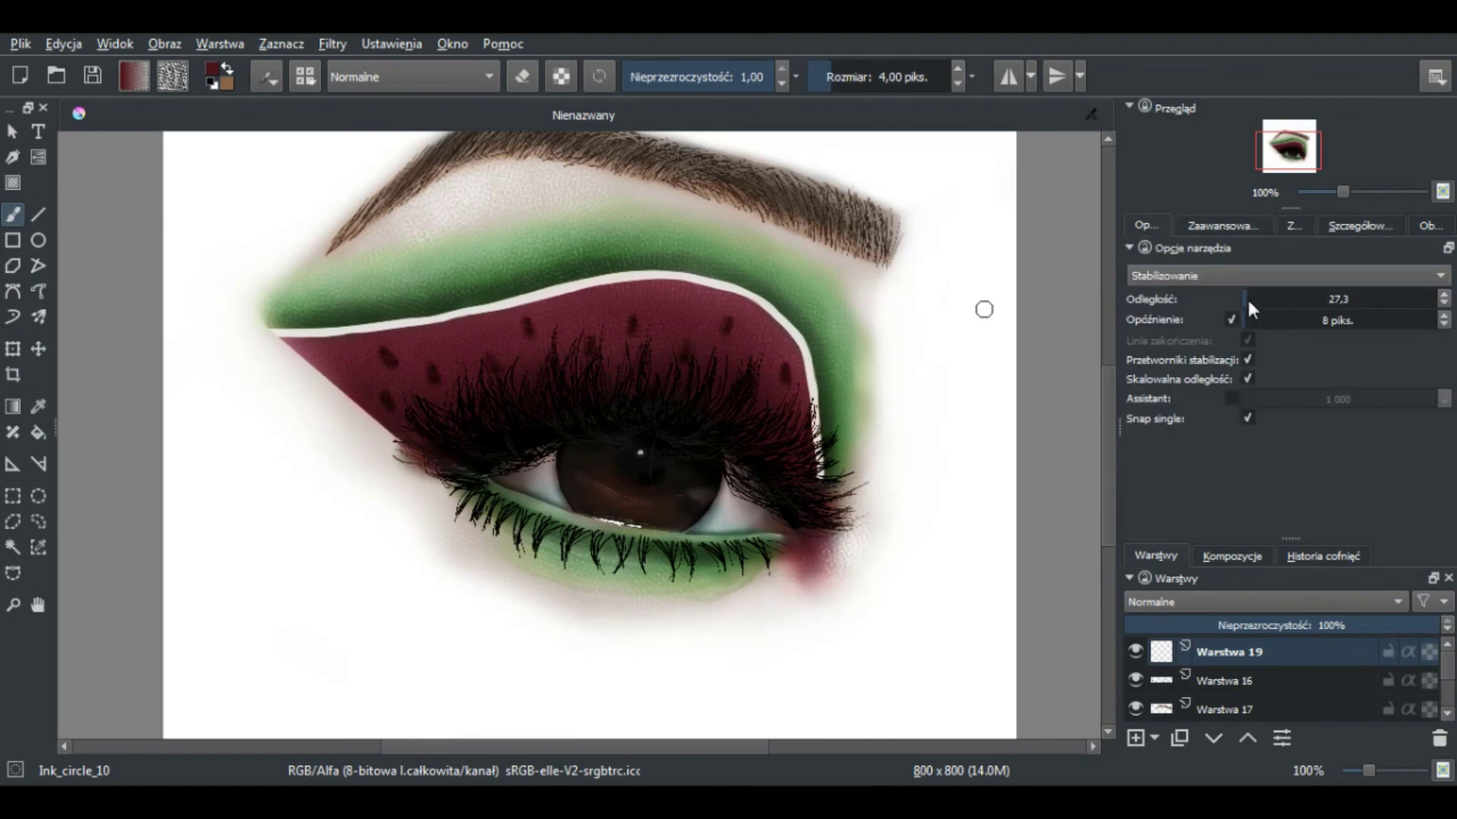
Write a dark red signature with 2020 at lower left, then shrink it toward the eye
left_click_drag(254, 578, 384, 597)
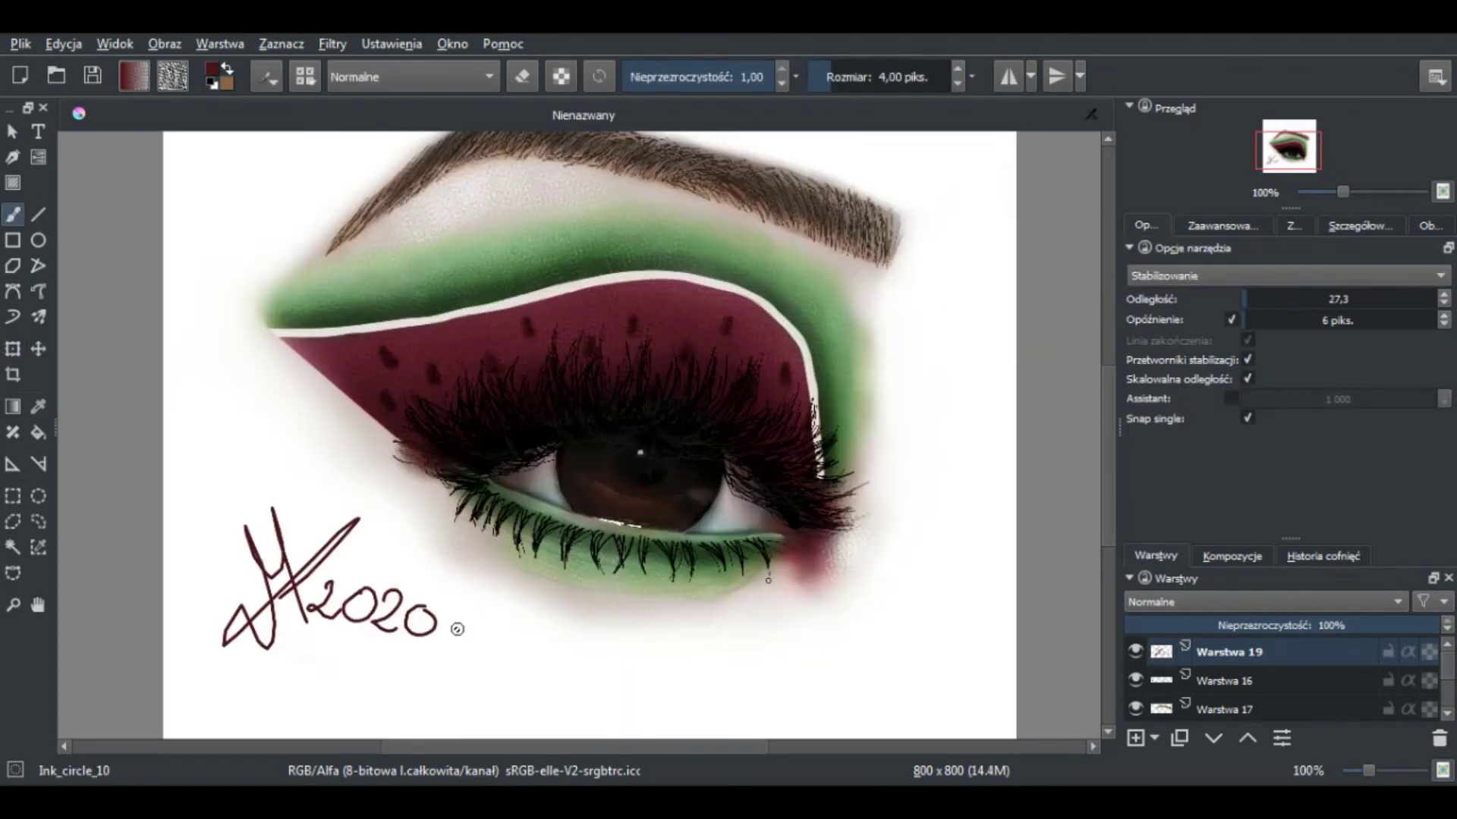
left_click(13, 349)
left_click_drag(221, 649, 394, 542)
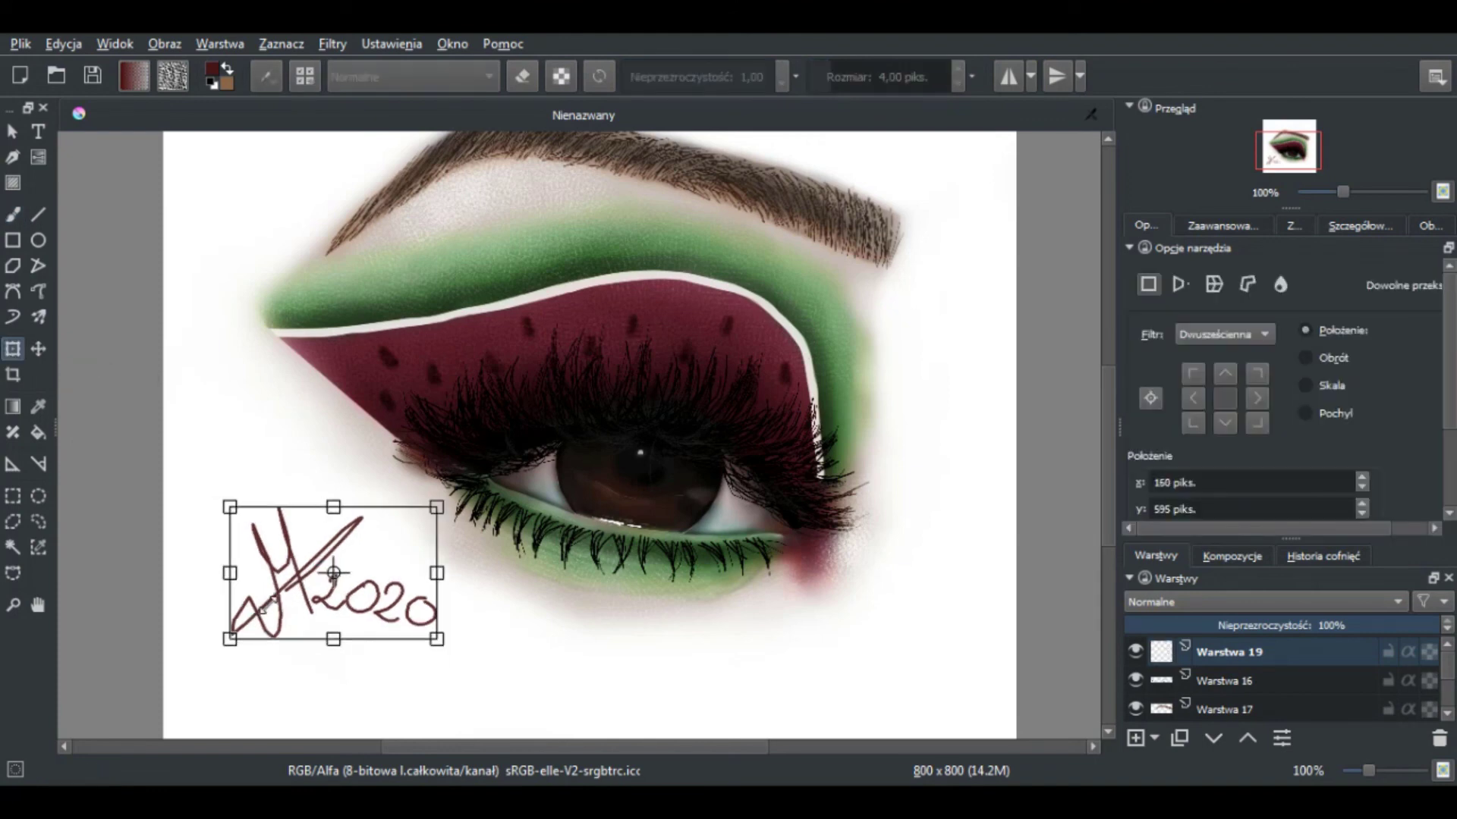